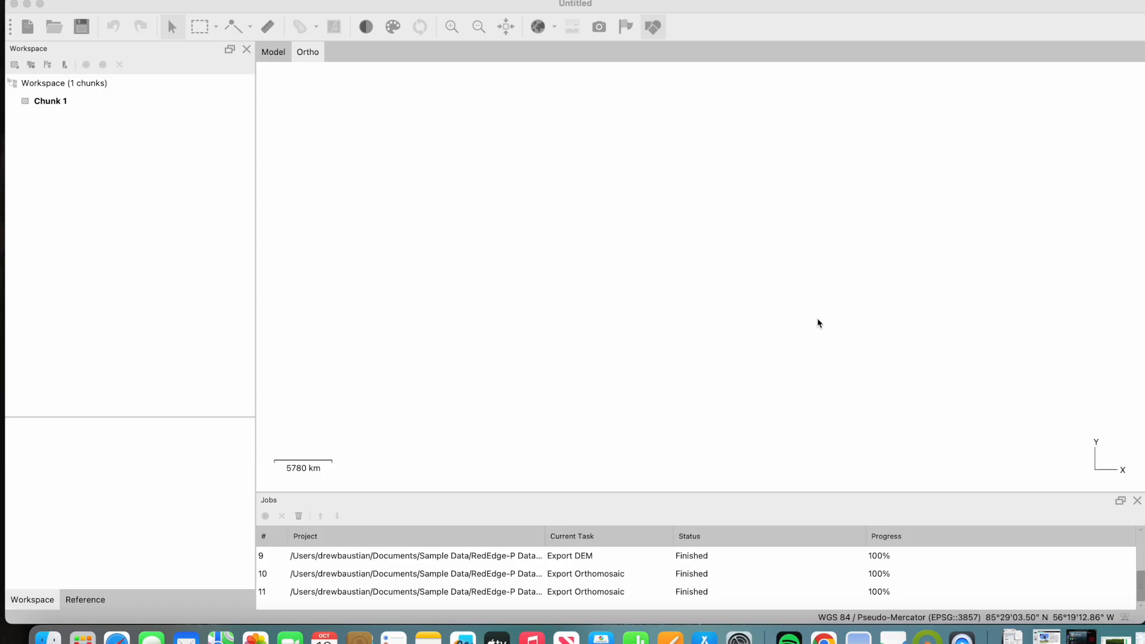
- Add the image folder 000 from 0005SET to the chunk using the Multi-camera system data layout
{"action": "left_click", "coordinate": [182, 6]}
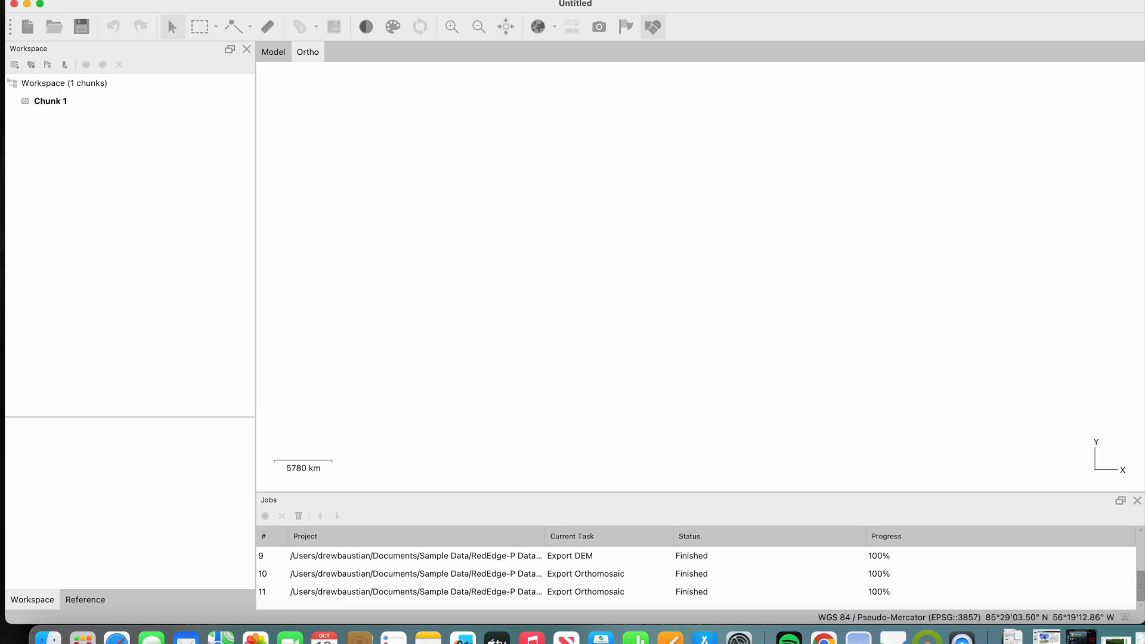
{"action": "left_click", "coordinate": [166, 0]}
{"action": "mouse_move", "coordinate": [209, 0]}
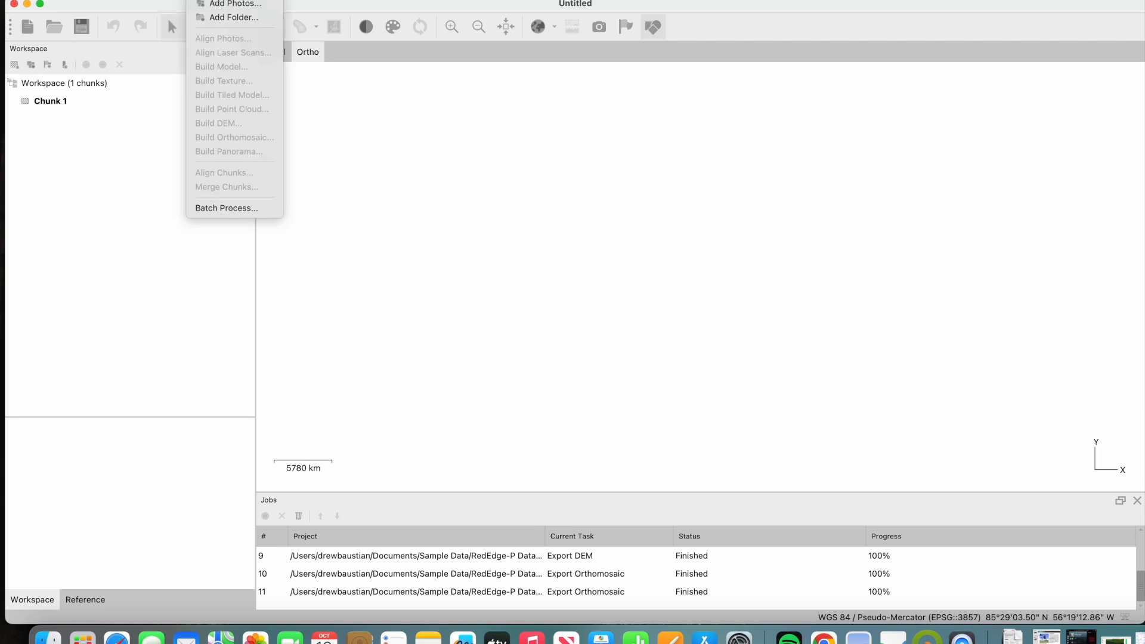
{"action": "left_click", "coordinate": [243, 20]}
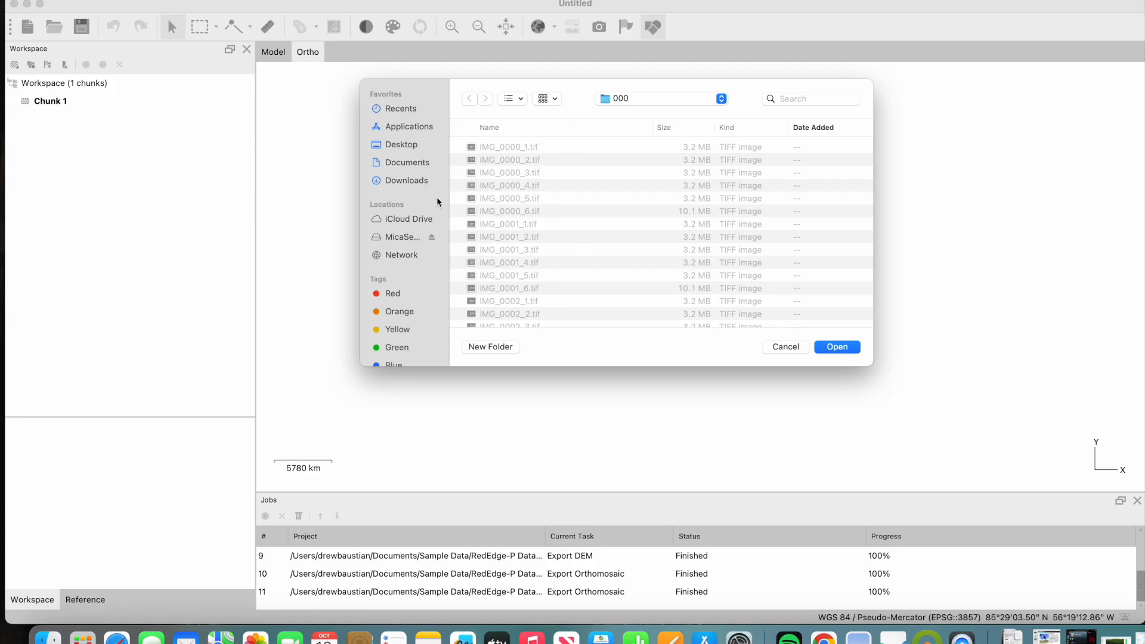
{"action": "left_click", "coordinate": [658, 100]}
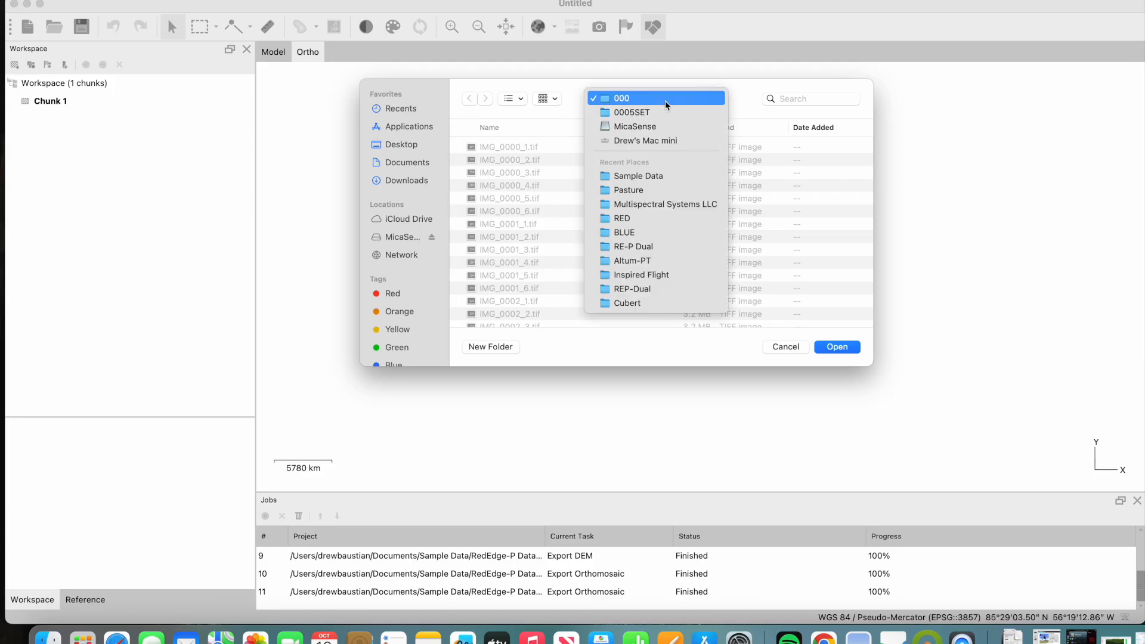
{"action": "left_click", "coordinate": [655, 112]}
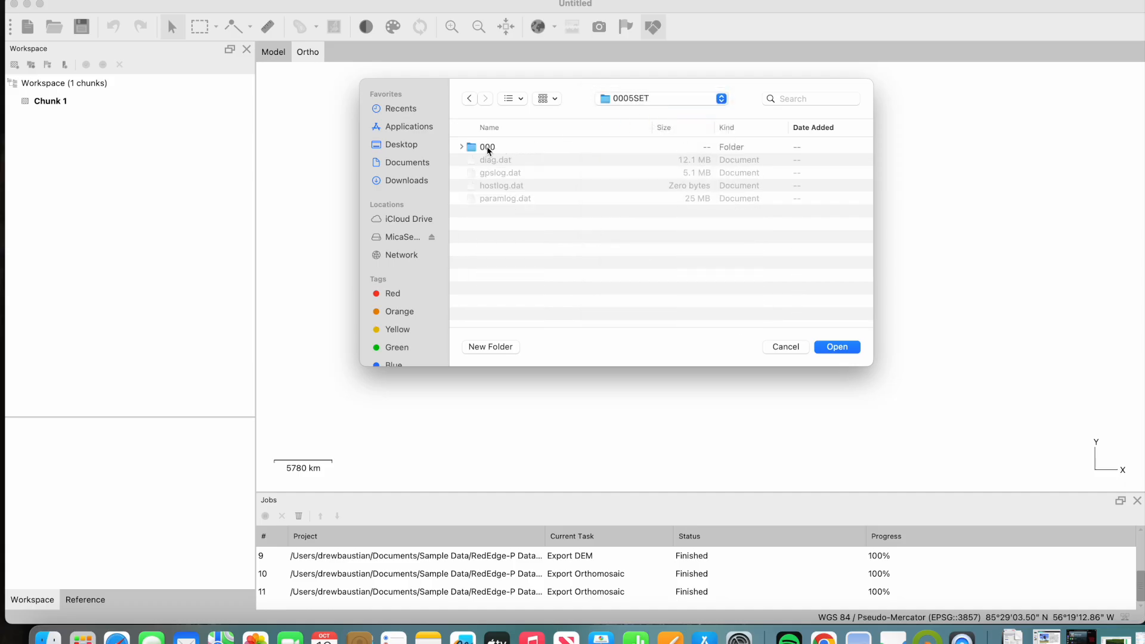
{"action": "left_click", "coordinate": [486, 148]}
{"action": "key", "text": "Right"}
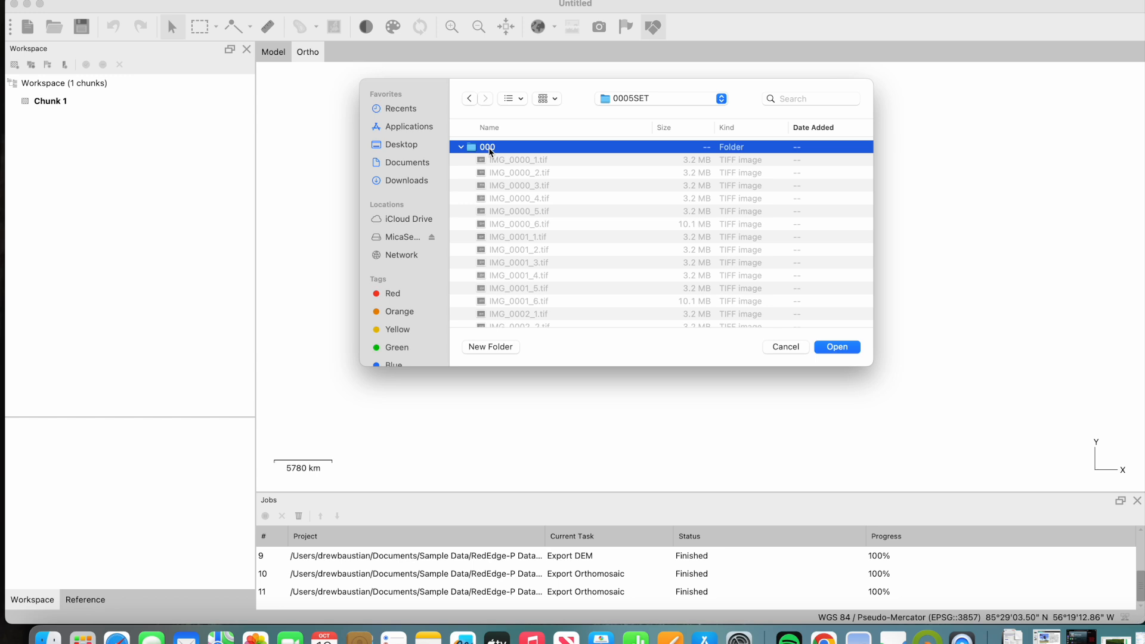
{"action": "left_click", "coordinate": [837, 347]}
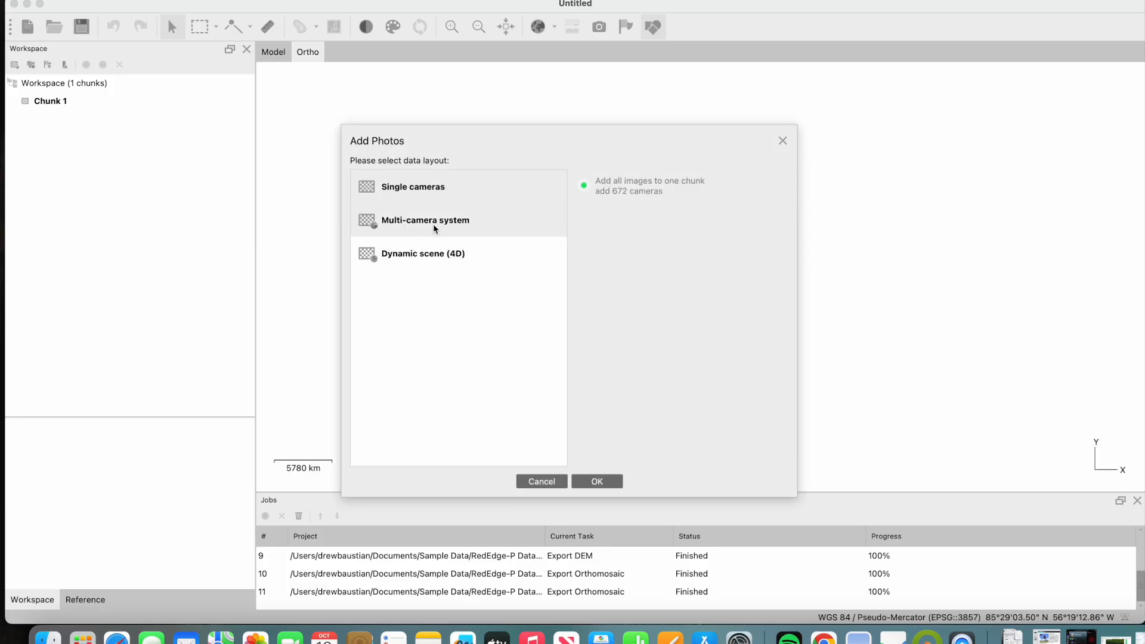
{"action": "left_click", "coordinate": [440, 227]}
{"action": "left_click", "coordinate": [610, 480]}
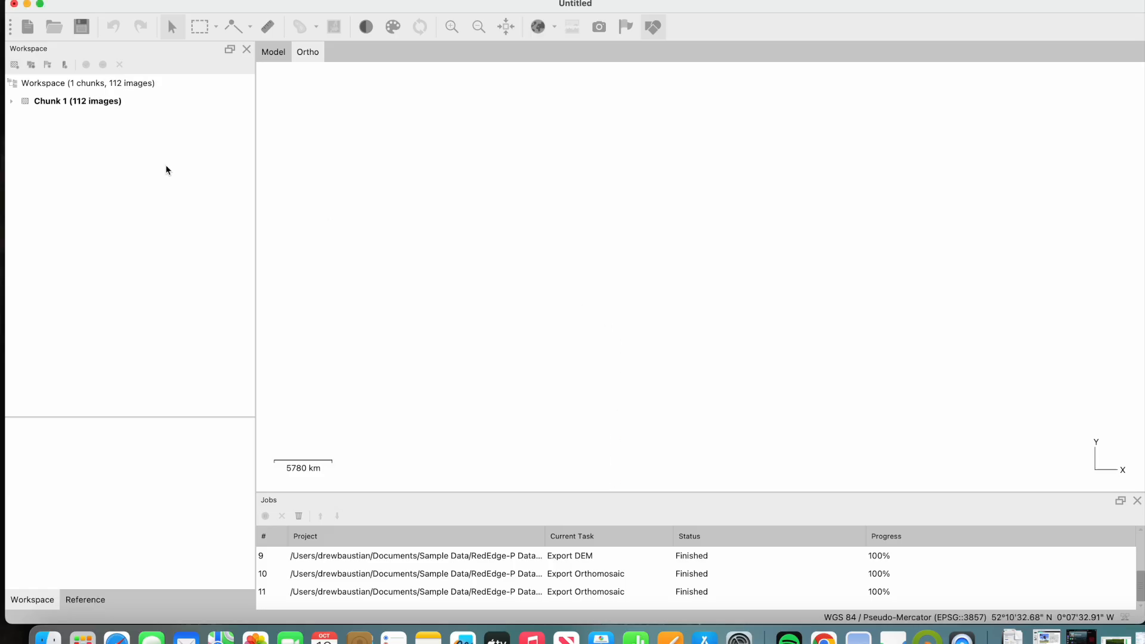
- Examine the camera positions of Chunk 1 in the 3D Model view, from above and from the side
{"action": "left_click", "coordinate": [18, 102]}
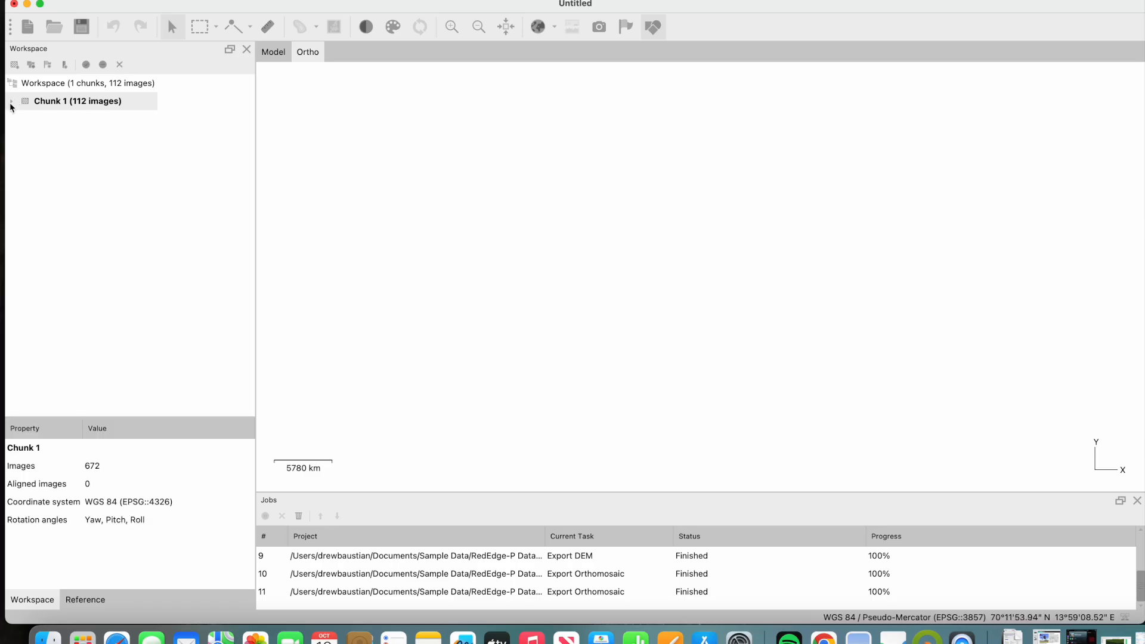
{"action": "left_click", "coordinate": [273, 52]}
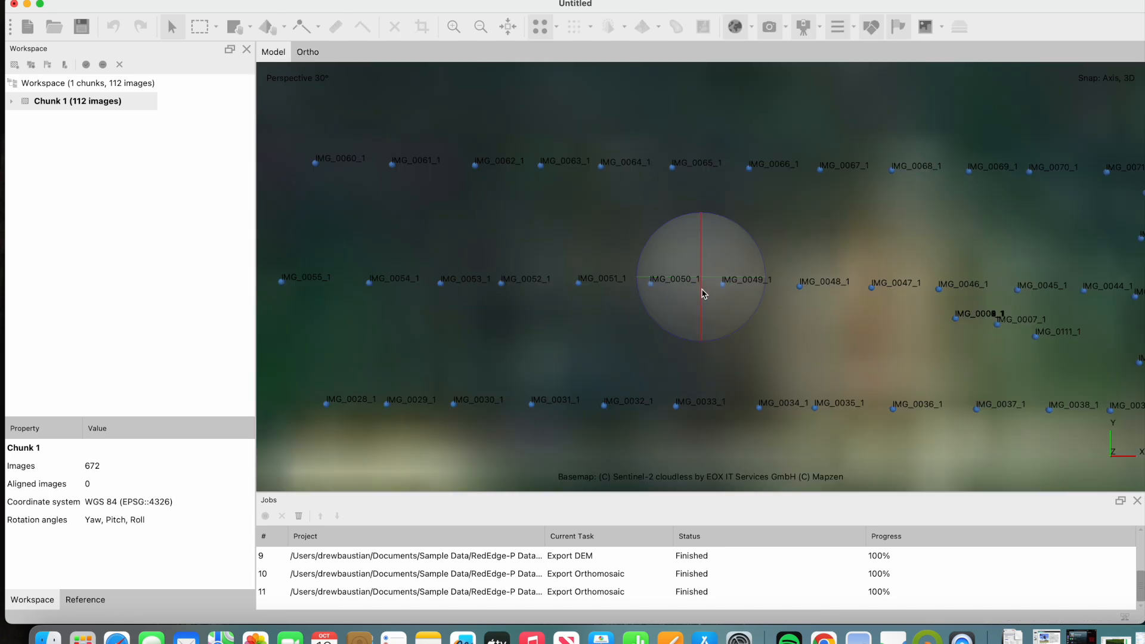
{"action": "scroll", "coordinate": [704, 294], "scroll_direction": "down", "scroll_amount": 10}
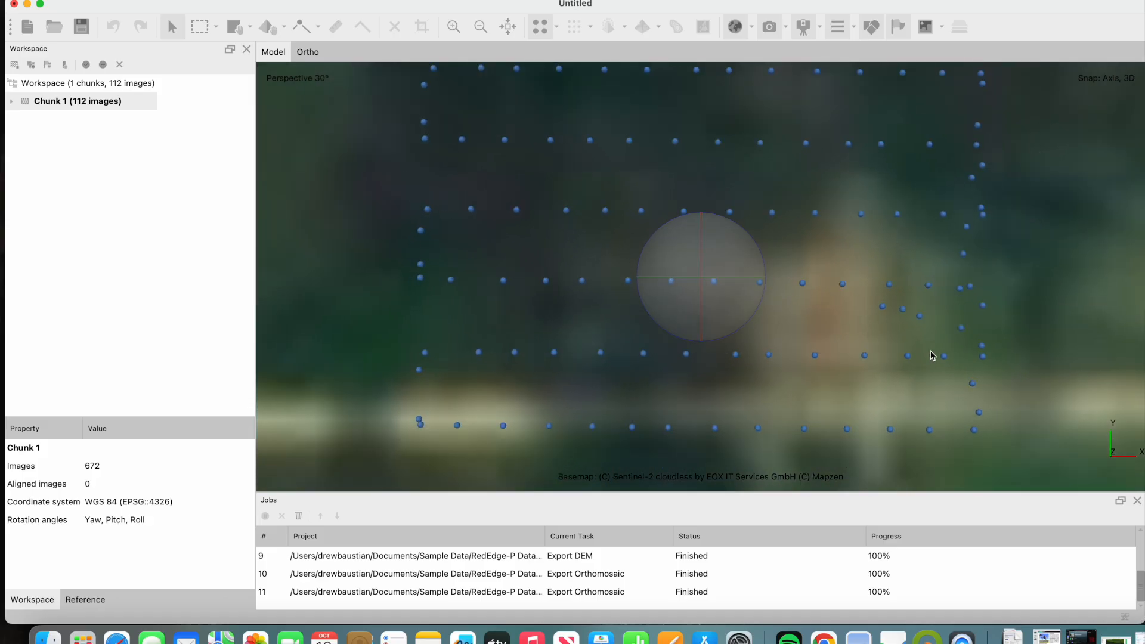
{"action": "scroll", "coordinate": [932, 355], "scroll_direction": "up", "scroll_amount": 5}
{"action": "scroll", "coordinate": [865, 334], "scroll_direction": "down", "scroll_amount": 3}
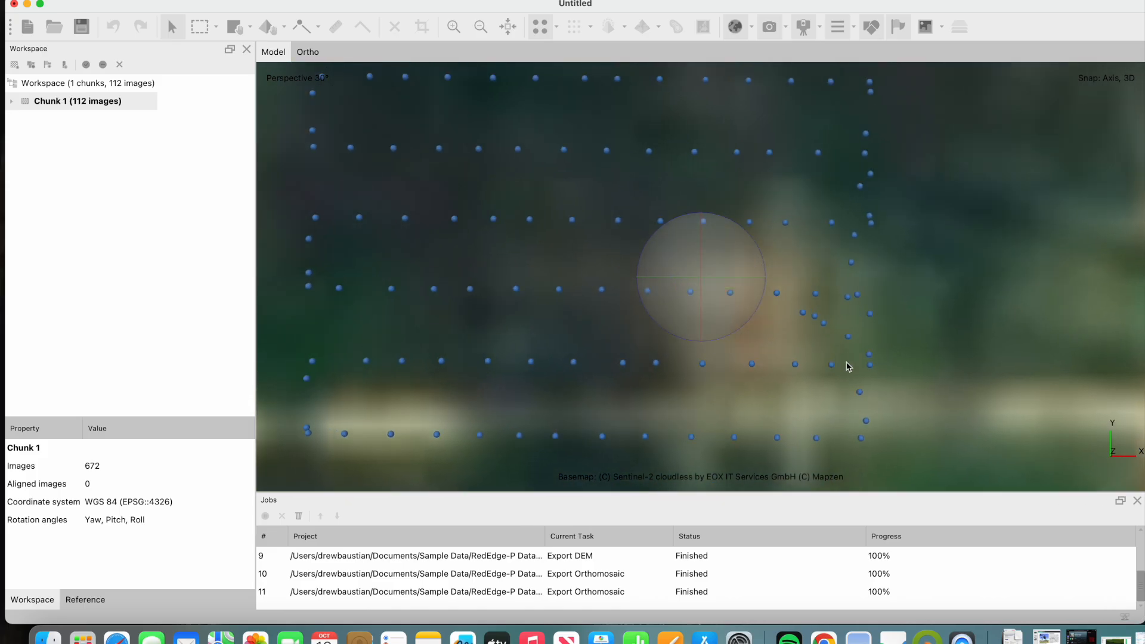
{"action": "scroll", "coordinate": [849, 367], "scroll_direction": "up", "scroll_amount": 5}
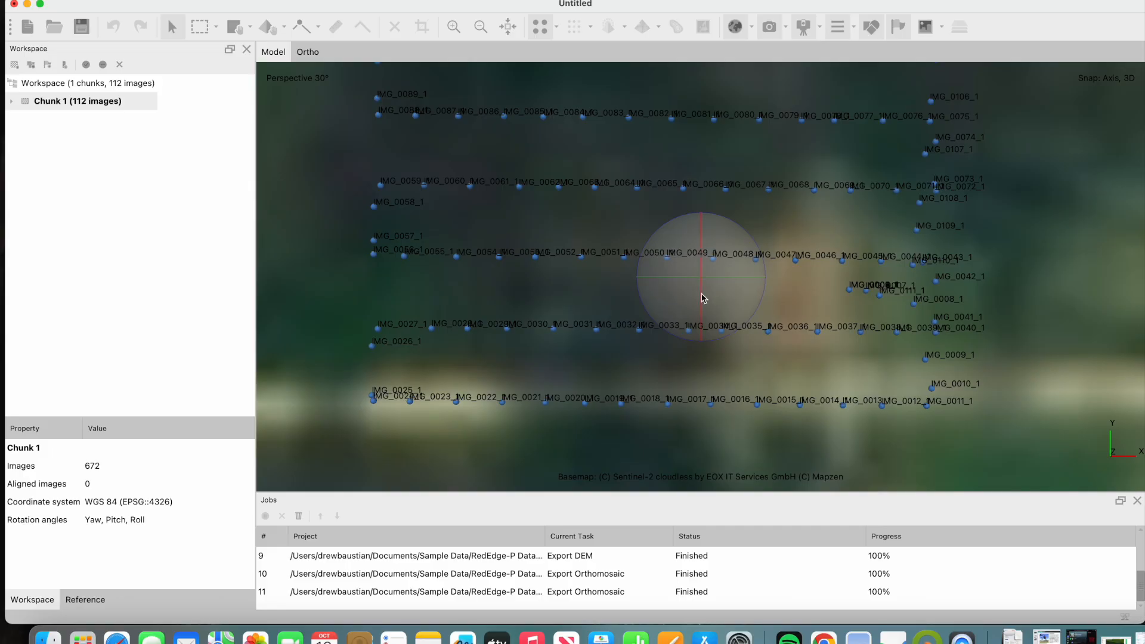
{"action": "left_click_drag", "start_coordinate": [703, 298], "coordinate": [706, 208]}
{"action": "left_click_drag", "start_coordinate": [902, 381], "coordinate": [758, 237]}
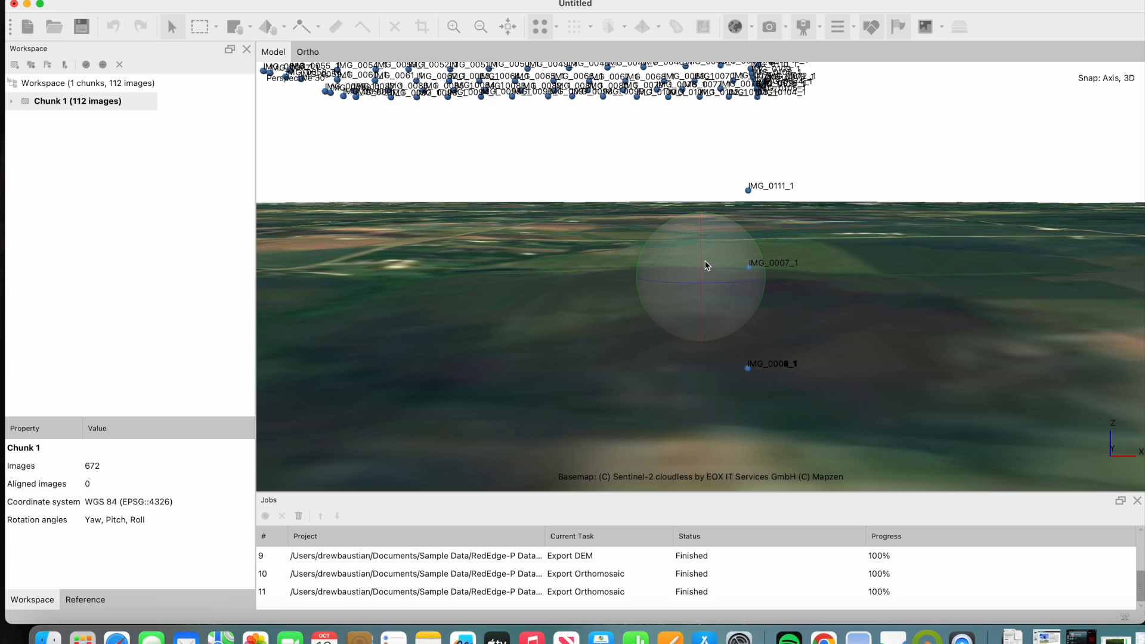
{"action": "left_click_drag", "start_coordinate": [705, 266], "coordinate": [715, 241]}
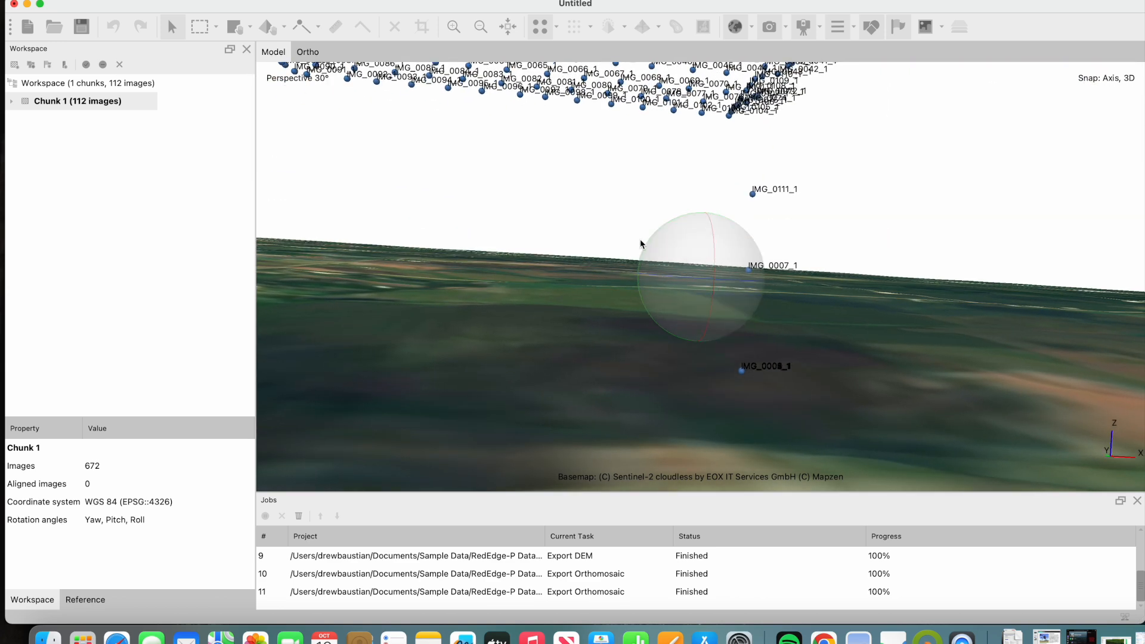
{"action": "left_click_drag", "start_coordinate": [626, 239], "coordinate": [613, 296]}
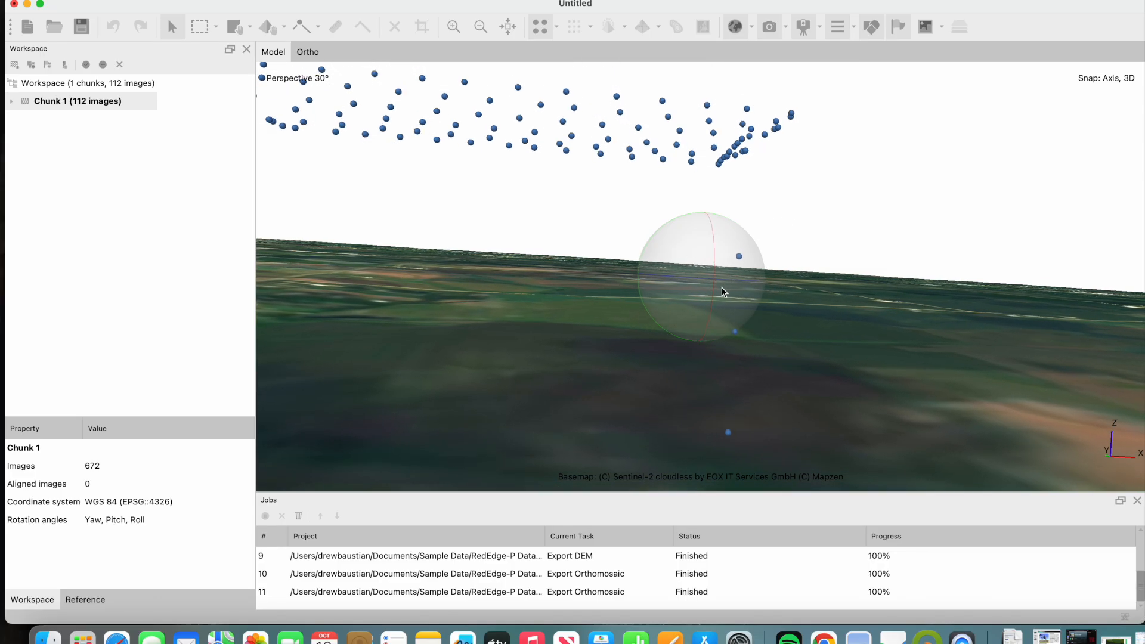
{"action": "left_click_drag", "start_coordinate": [738, 281], "coordinate": [728, 285]}
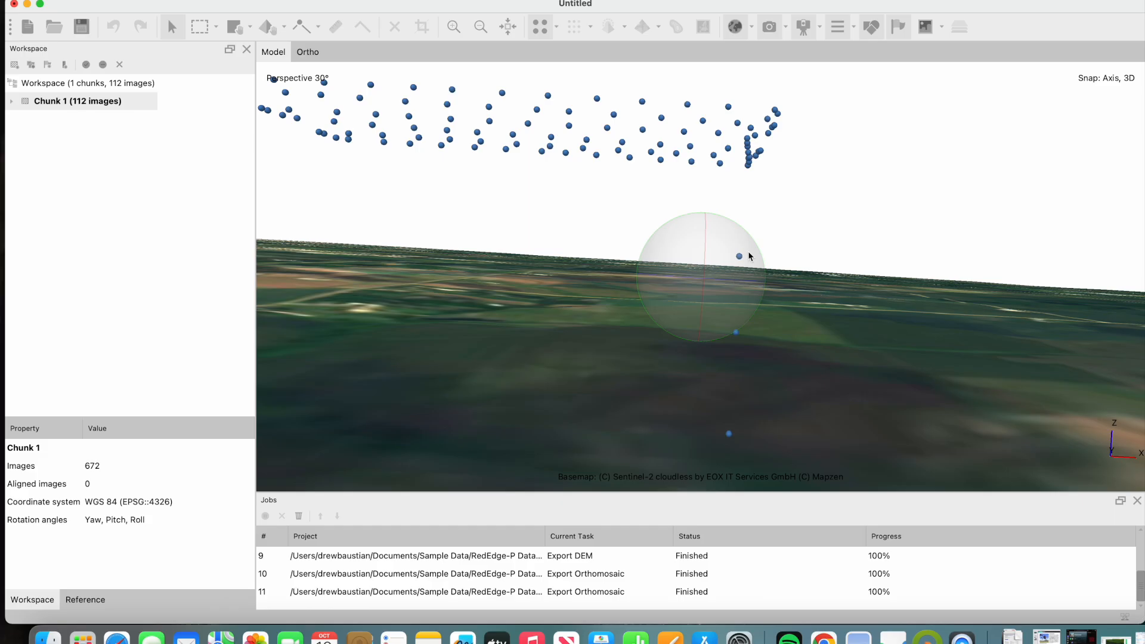
- Remove the two images captured between ground level and flight altitude, IMG_0007_1 and IMG_0111_1
{"action": "left_click", "coordinate": [200, 28]}
{"action": "left_click_drag", "start_coordinate": [736, 274], "coordinate": [818, 368]}
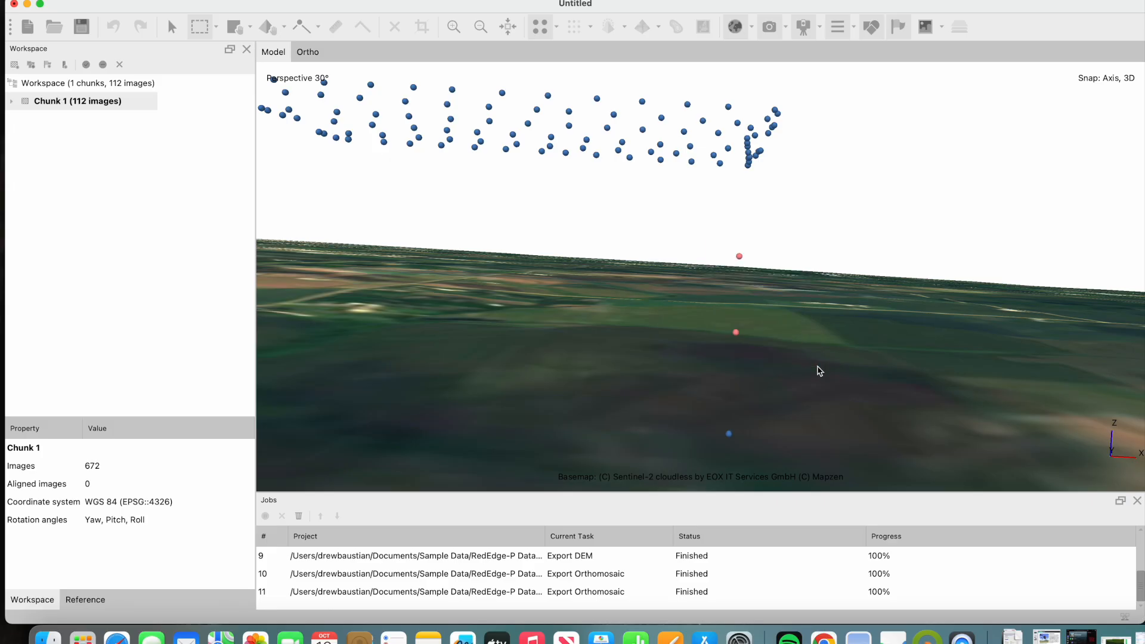
{"action": "right_click", "coordinate": [744, 335]}
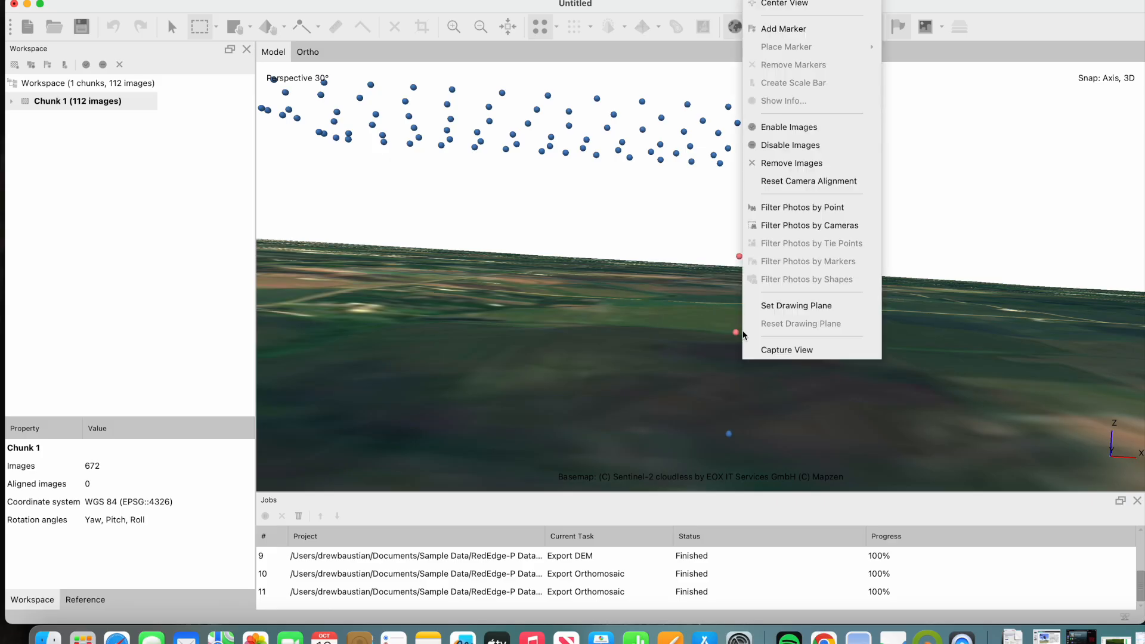
{"action": "left_click", "coordinate": [817, 163]}
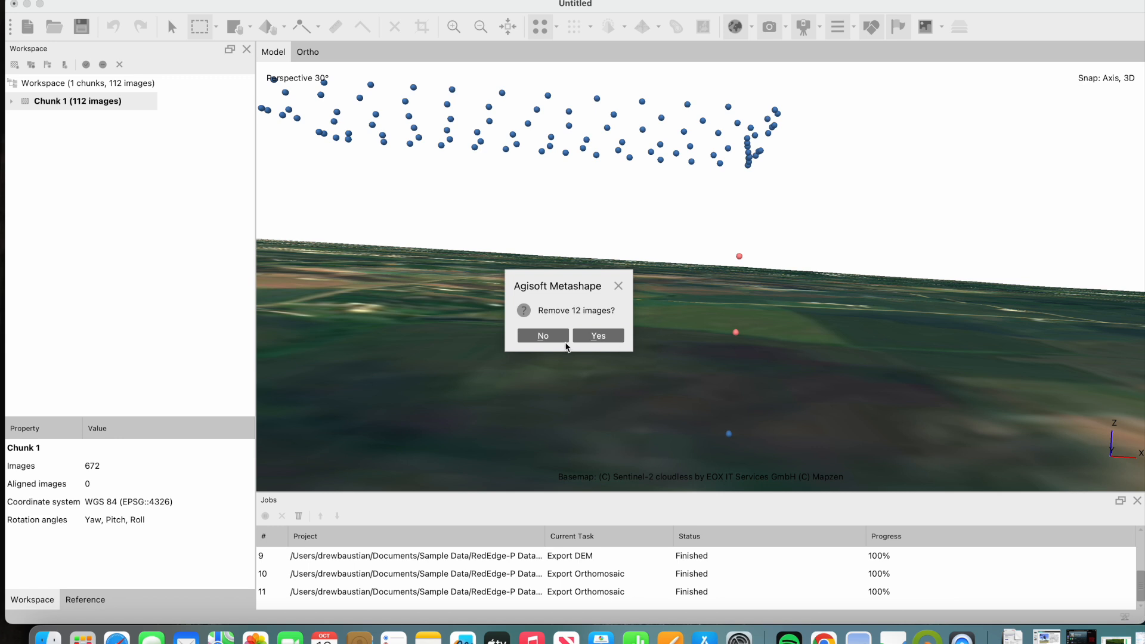
{"action": "left_click", "coordinate": [608, 338]}
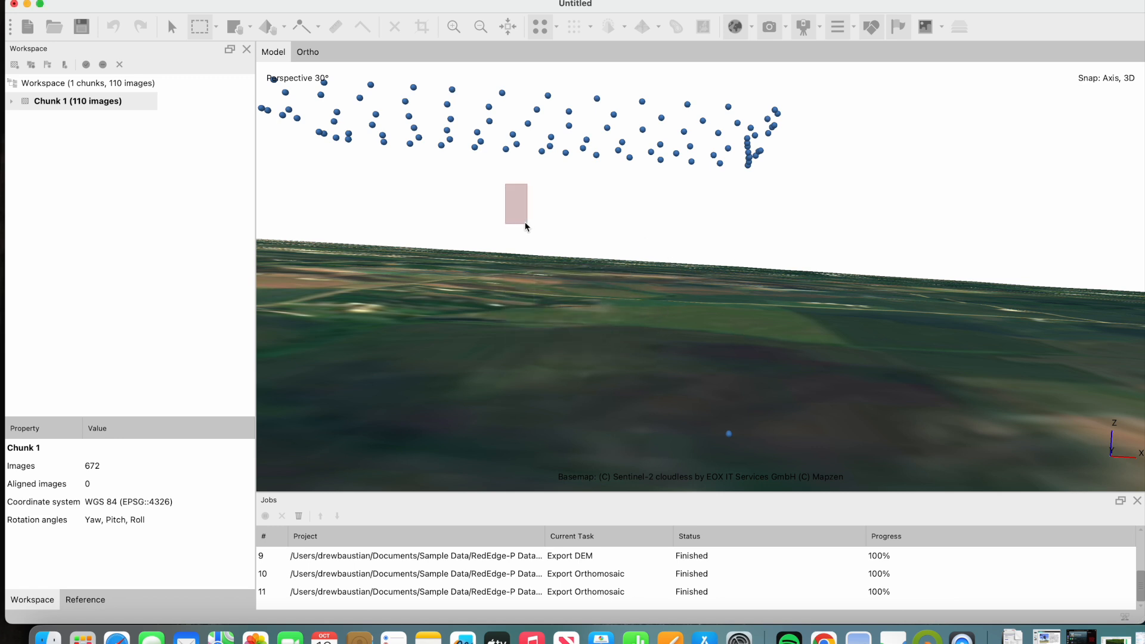
- Remove the stray images IMG_0105_1 and IMG_0106_1 between the ends of the two uppermost flight lines, working from the top view
{"action": "left_click", "coordinate": [172, 26]}
{"action": "left_click_drag", "start_coordinate": [696, 262], "coordinate": [703, 343]}
{"action": "right_click_drag", "start_coordinate": [695, 290], "coordinate": [715, 306]}
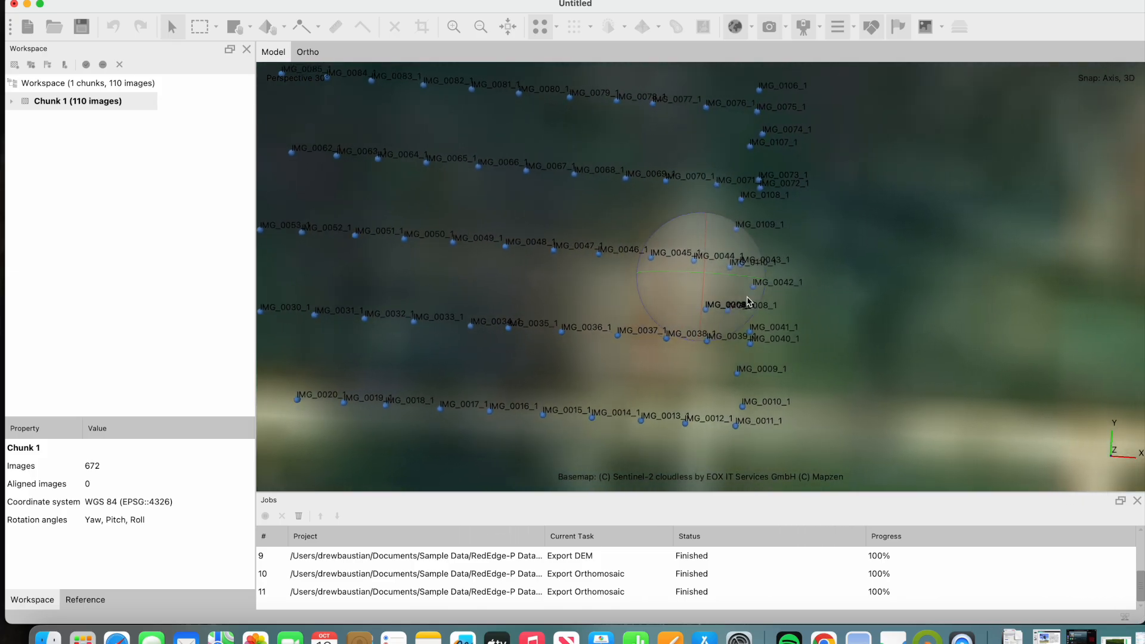
{"action": "right_click_drag", "start_coordinate": [755, 362], "coordinate": [782, 383]}
{"action": "right_click_drag", "start_coordinate": [807, 184], "coordinate": [789, 237]}
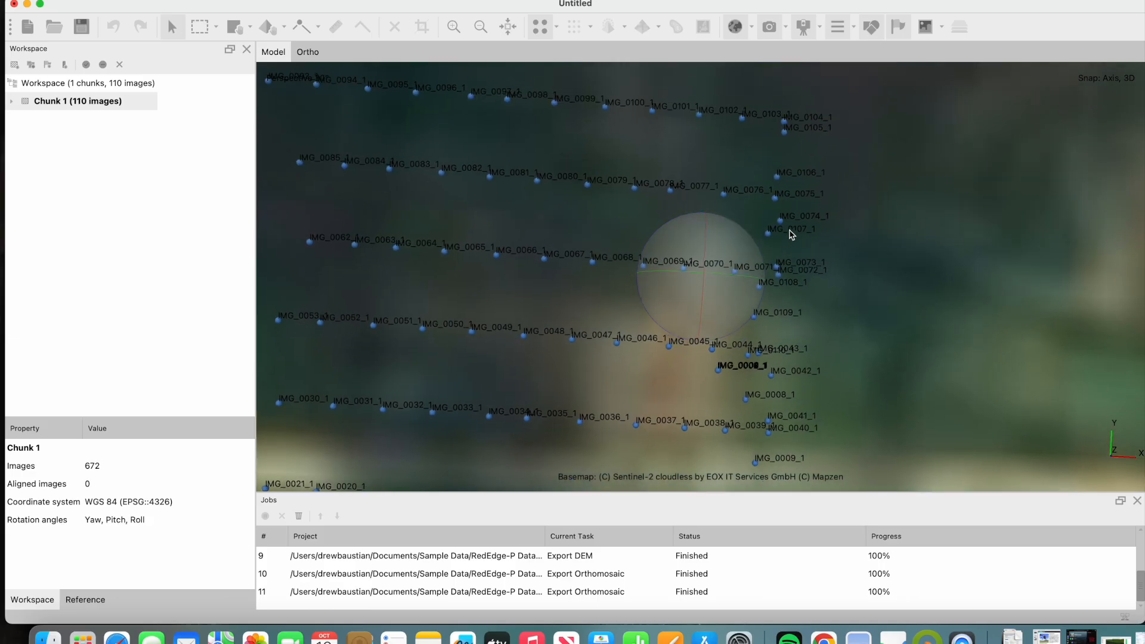
{"action": "left_click", "coordinate": [200, 28]}
{"action": "left_click_drag", "start_coordinate": [771, 132], "coordinate": [813, 185]}
{"action": "right_click", "coordinate": [785, 164]}
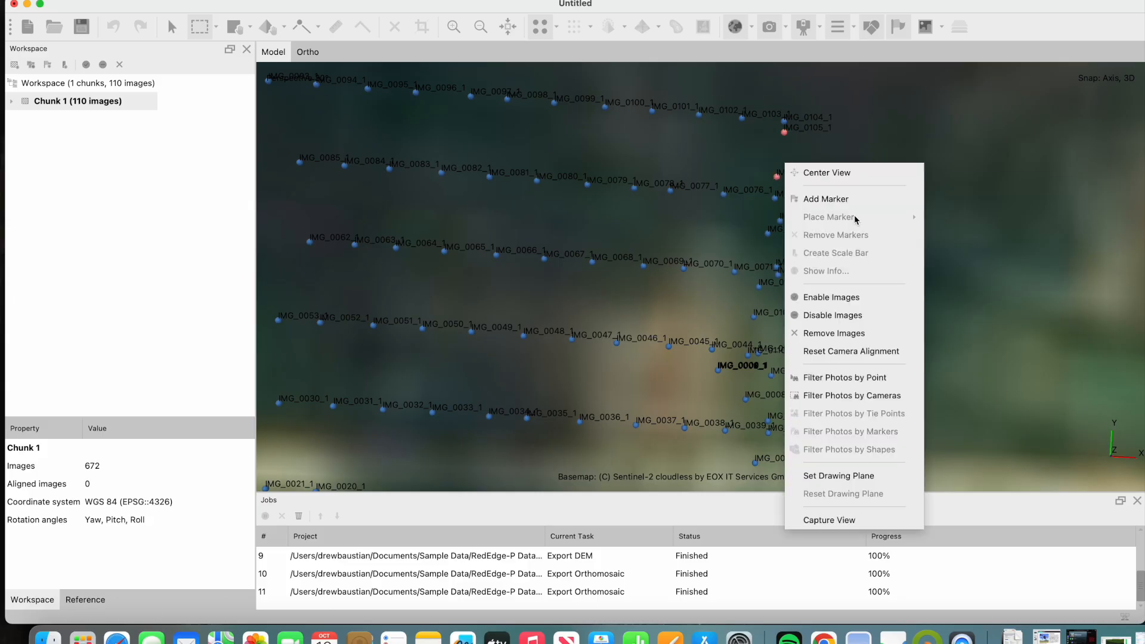
{"action": "left_click", "coordinate": [859, 337]}
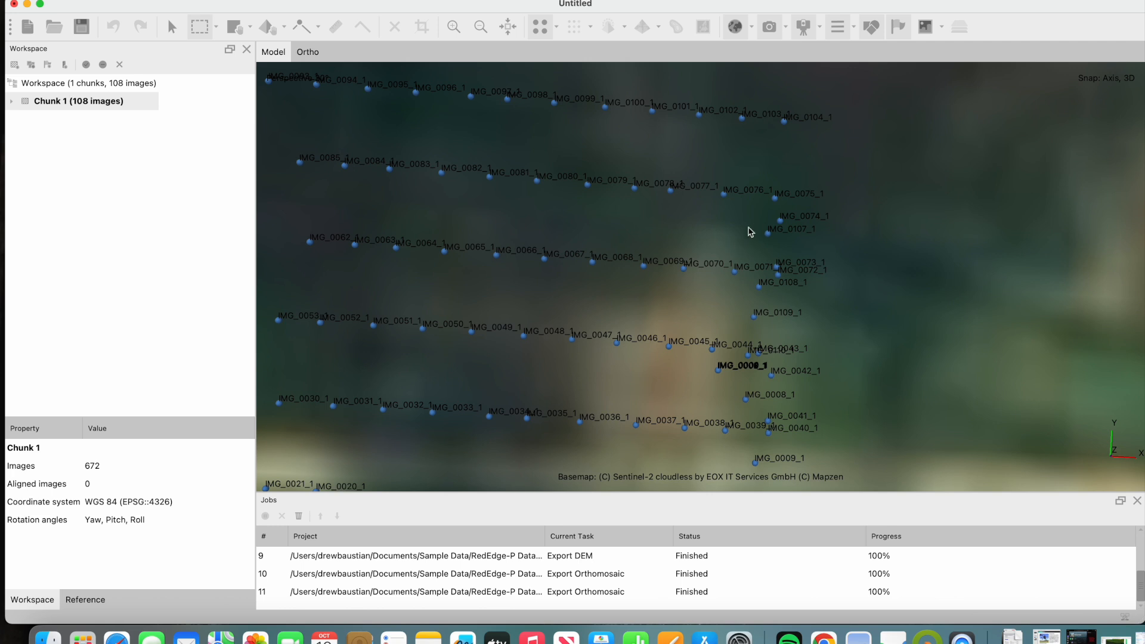
- Remove the stray images IMG_0074_1 and IMG_0107_1 lying between the flight line ends
{"action": "left_click_drag", "start_coordinate": [754, 216], "coordinate": [818, 264]}
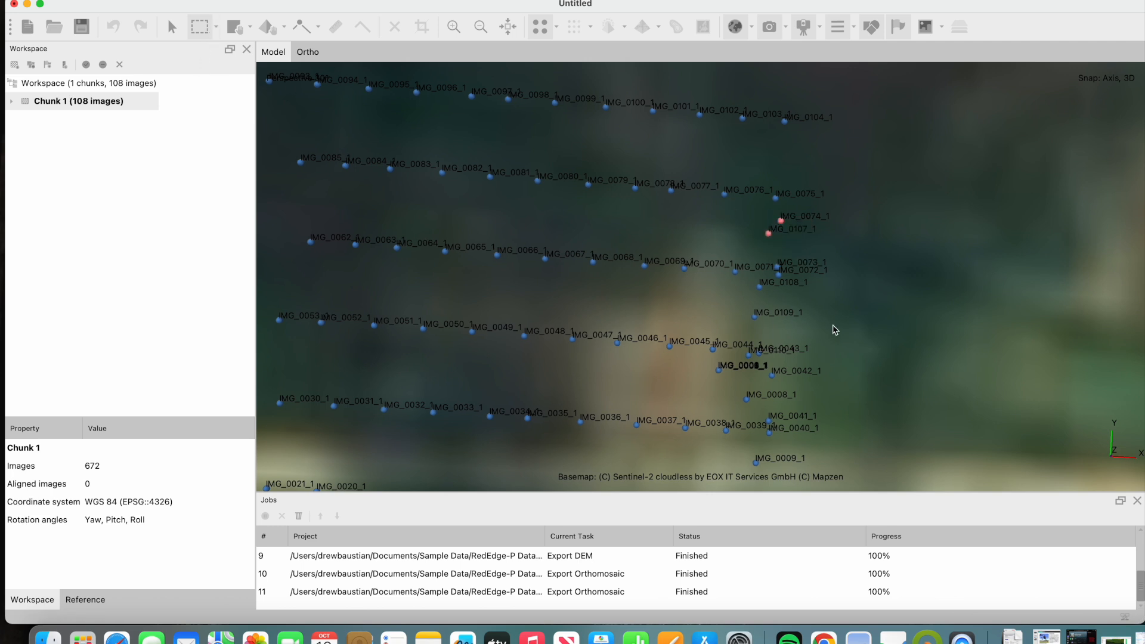
{"action": "right_click", "coordinate": [784, 238]}
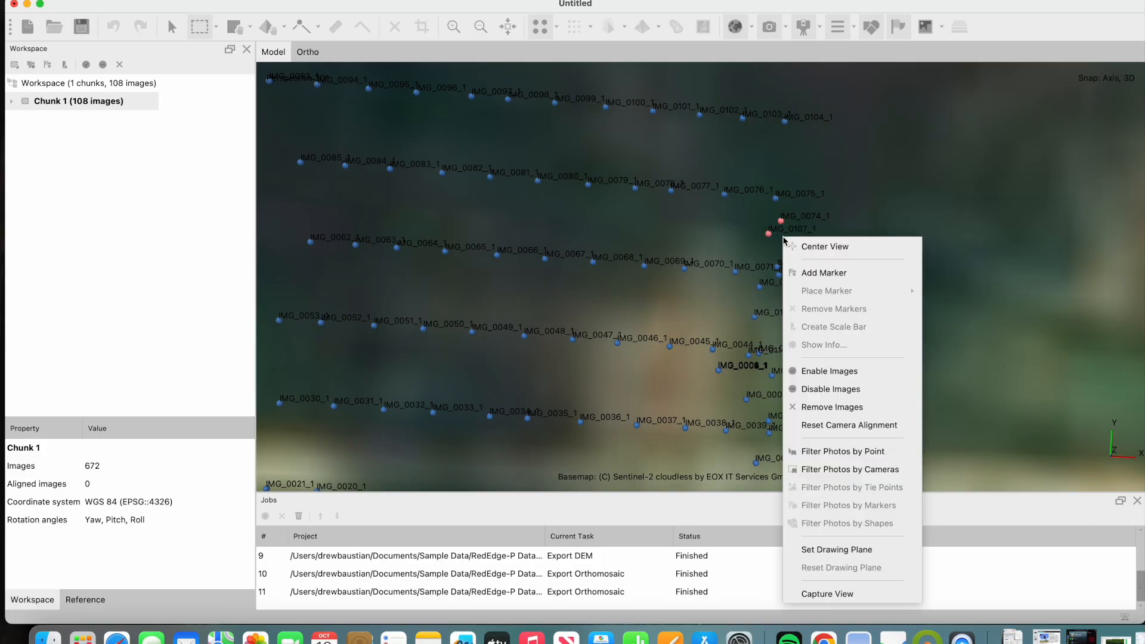
{"action": "left_click", "coordinate": [846, 407]}
{"action": "left_click", "coordinate": [598, 335]}
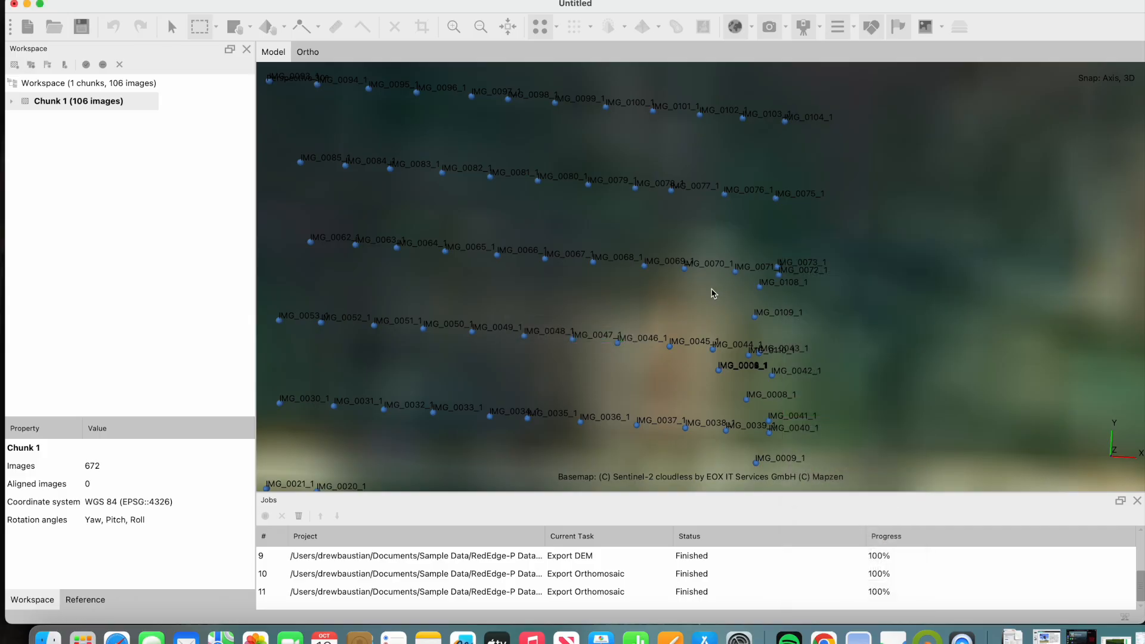
- Remove the stray images IMG_0108_1 and IMG_0109_1 lying between the flight line ends
{"action": "left_click_drag", "start_coordinate": [750, 279], "coordinate": [784, 324]}
{"action": "right_click", "coordinate": [758, 304]}
{"action": "left_click", "coordinate": [819, 164]}
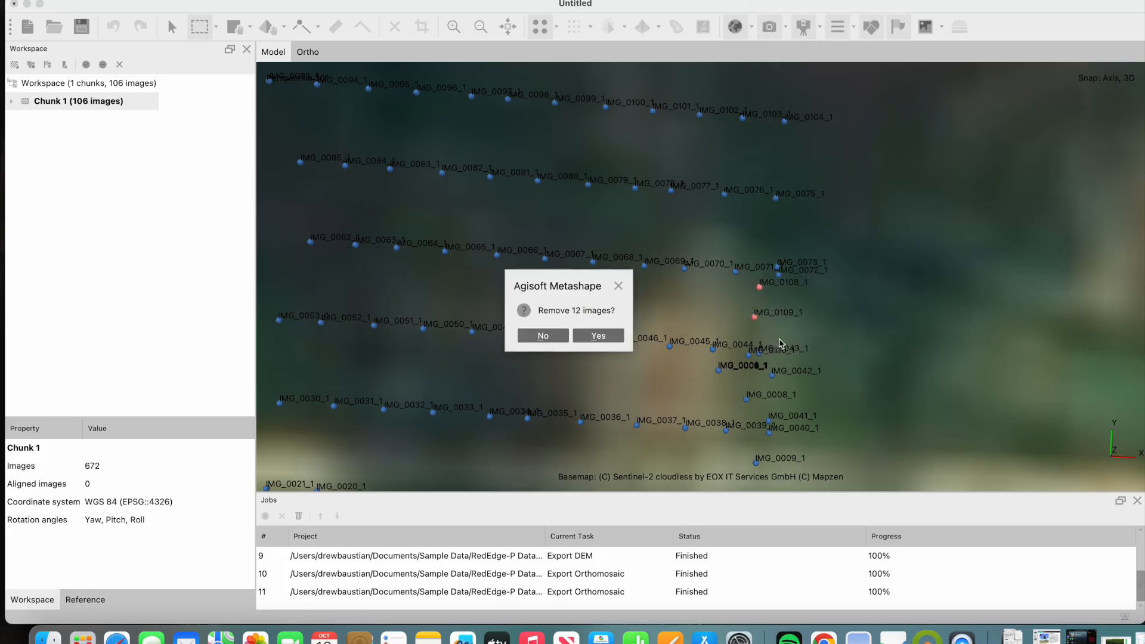
{"action": "left_click", "coordinate": [596, 335]}
{"action": "left_click_drag", "start_coordinate": [708, 366], "coordinate": [818, 415]}
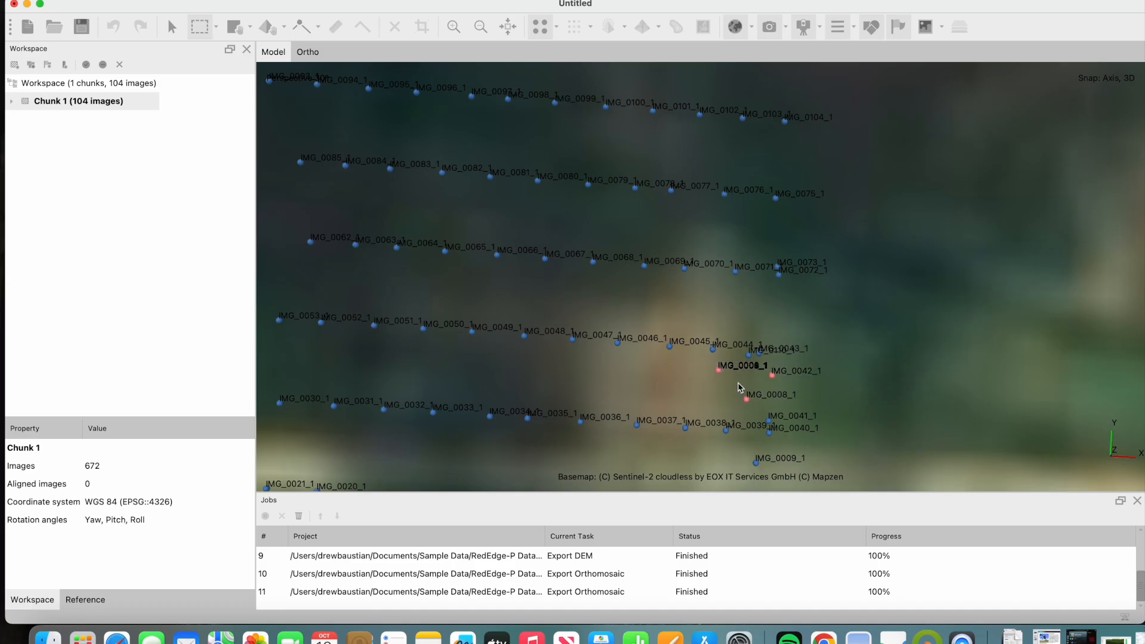
{"action": "left_click", "coordinate": [171, 26]}
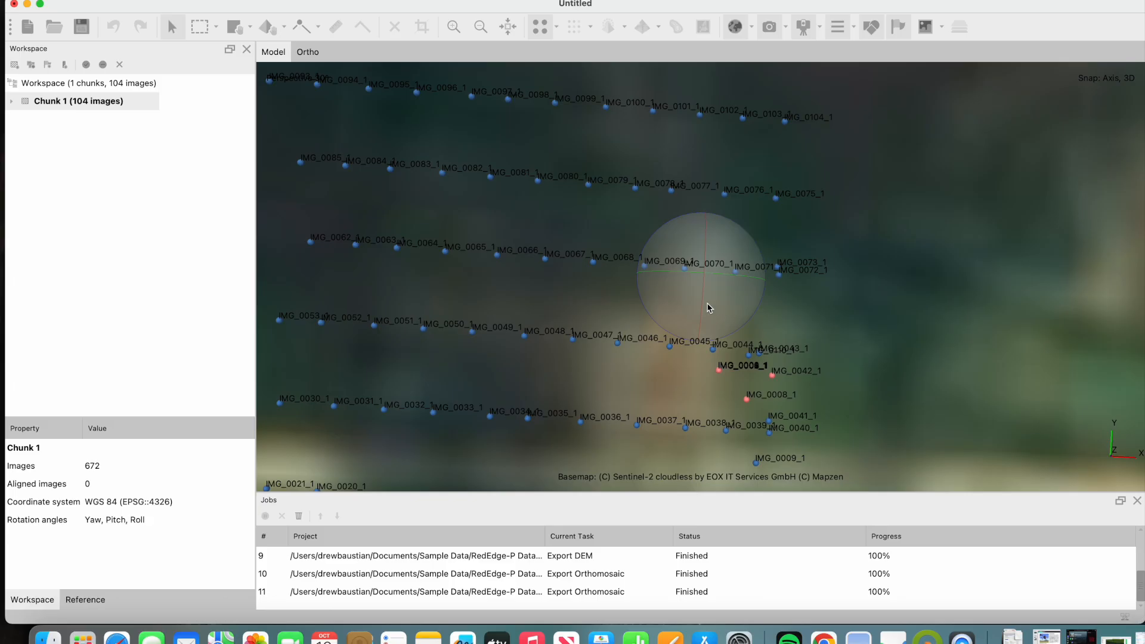
{"action": "mouse_move", "coordinate": [705, 307]}
{"action": "left_mouse_down"}
{"action": "mouse_move", "coordinate": [715, 245]}
{"action": "mouse_move", "coordinate": [709, 292]}
{"action": "left_mouse_up"}
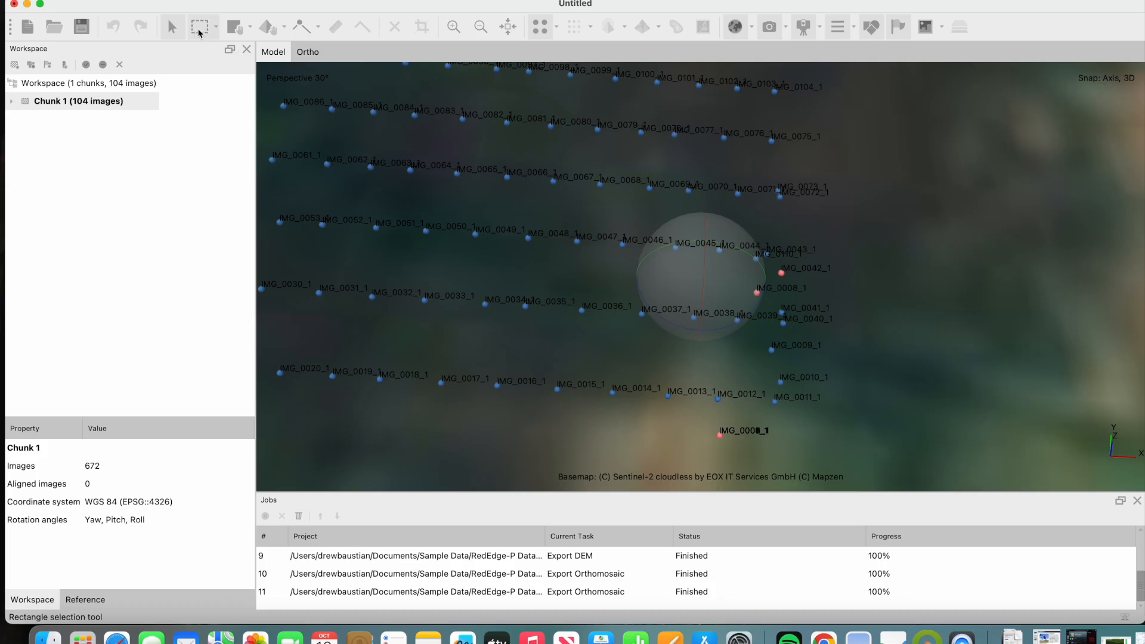
{"action": "right_click", "coordinate": [775, 279]}
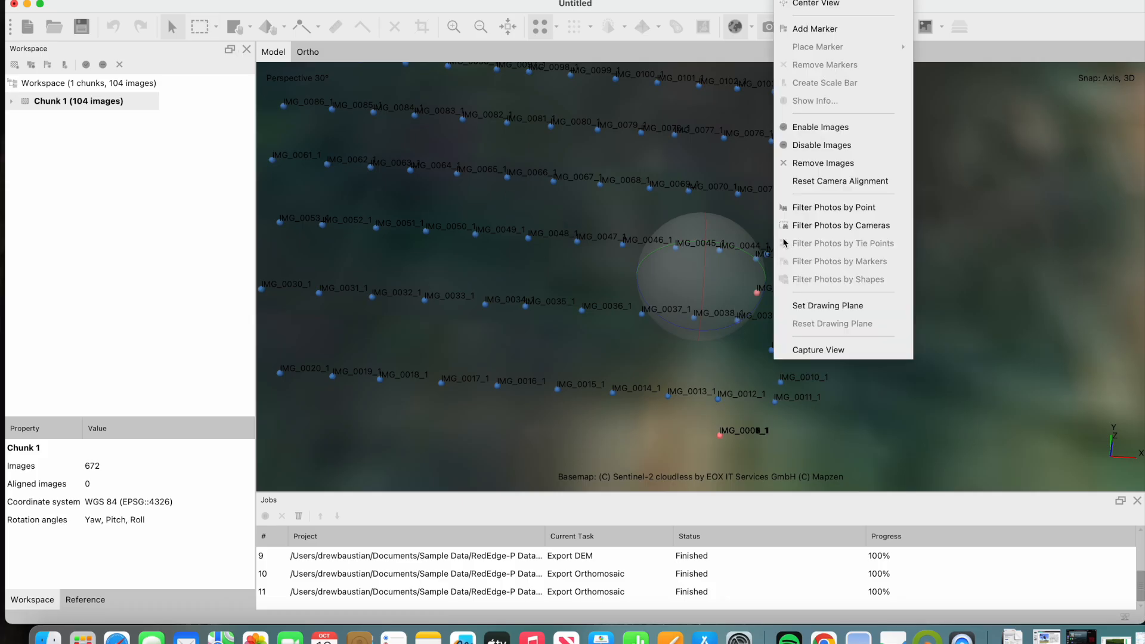
{"action": "left_click", "coordinate": [626, 258]}
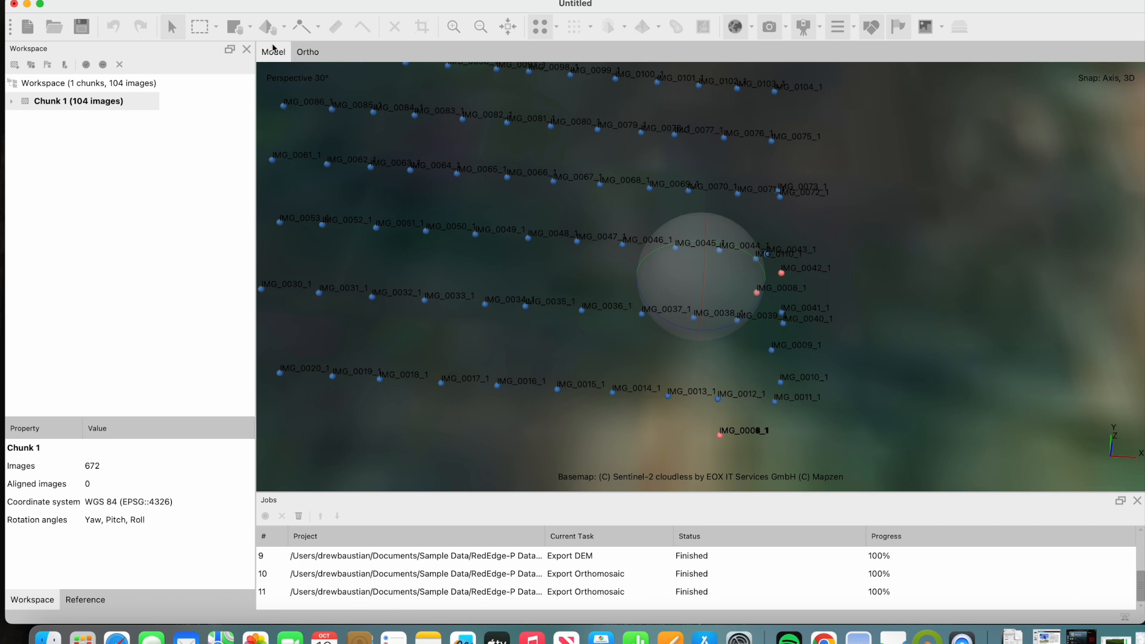
{"action": "left_click", "coordinate": [202, 27]}
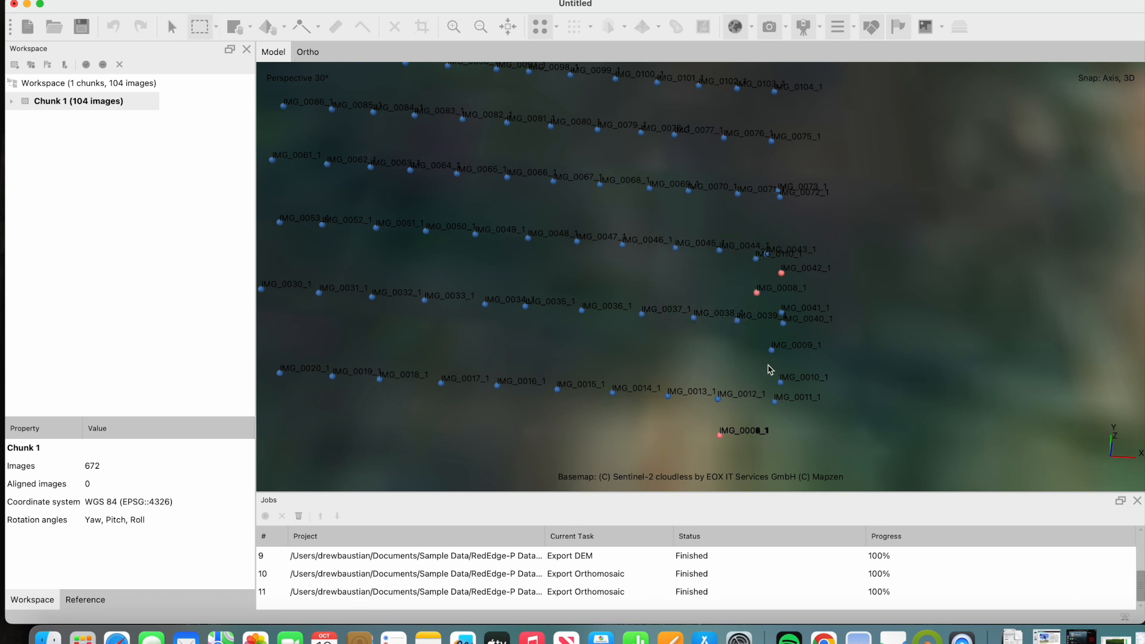
{"action": "right_click", "coordinate": [758, 294]}
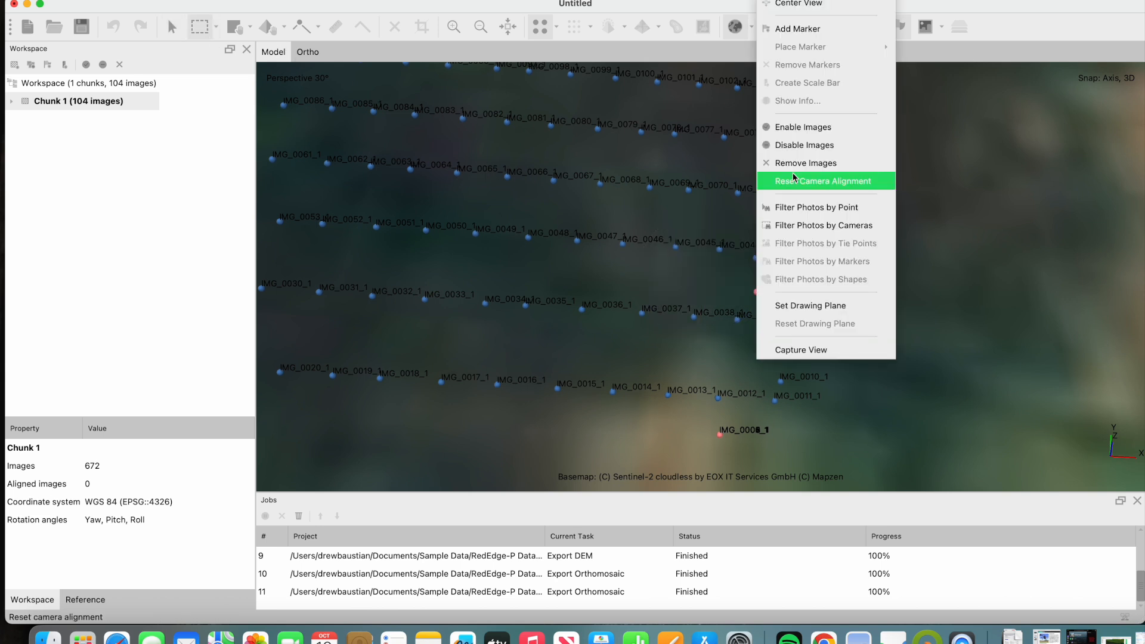
{"action": "left_click", "coordinate": [807, 127]}
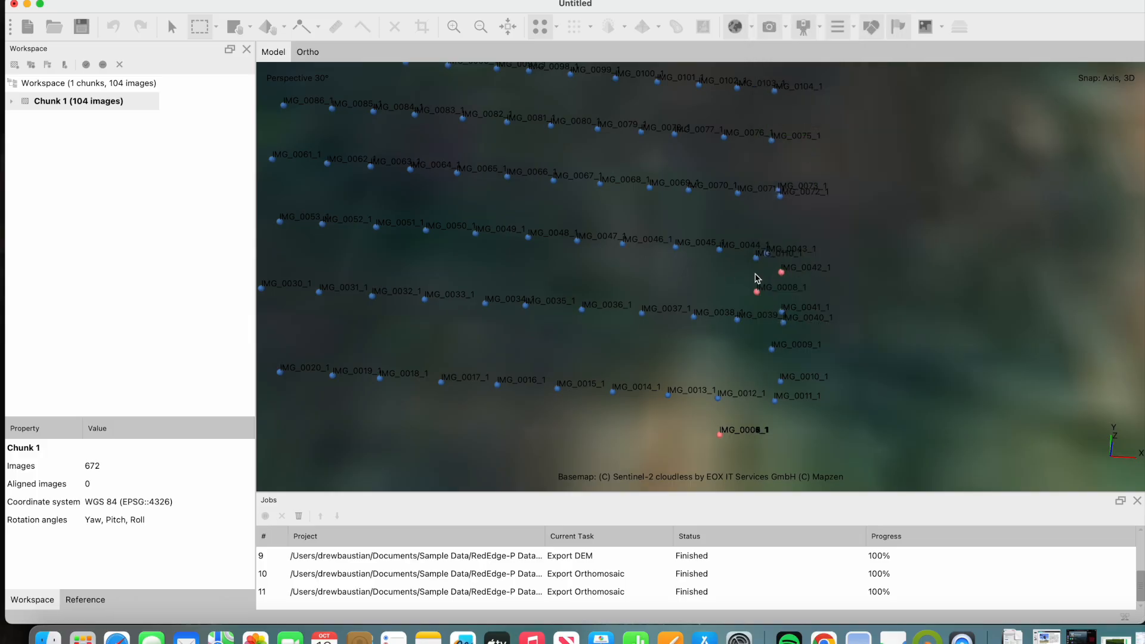
{"action": "left_click", "coordinate": [737, 319]}
{"action": "right_click", "coordinate": [743, 321]}
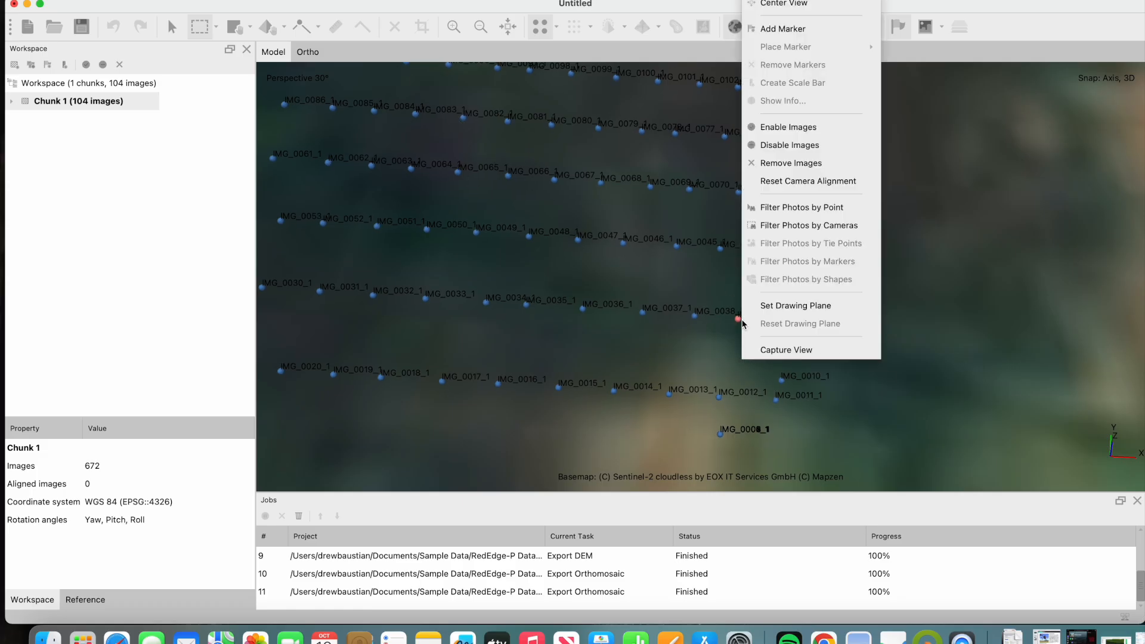
{"action": "left_click", "coordinate": [818, 130]}
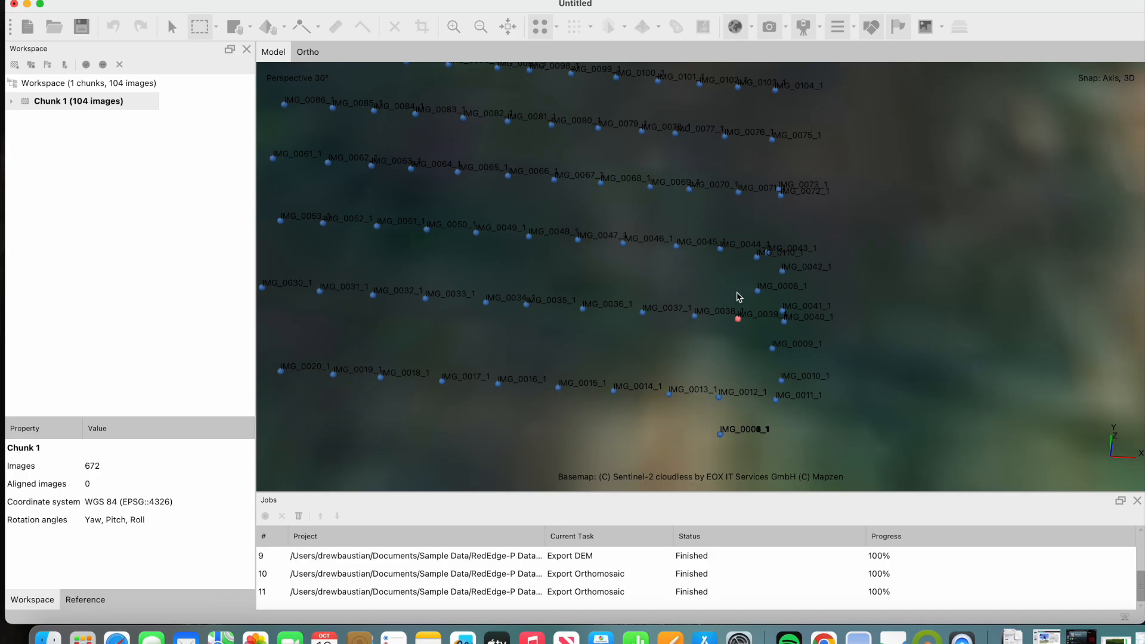
- Remove the stray image IMG_0072_1 at the end of its flight line, next to IMG_0073_1
{"action": "left_click", "coordinate": [171, 27]}
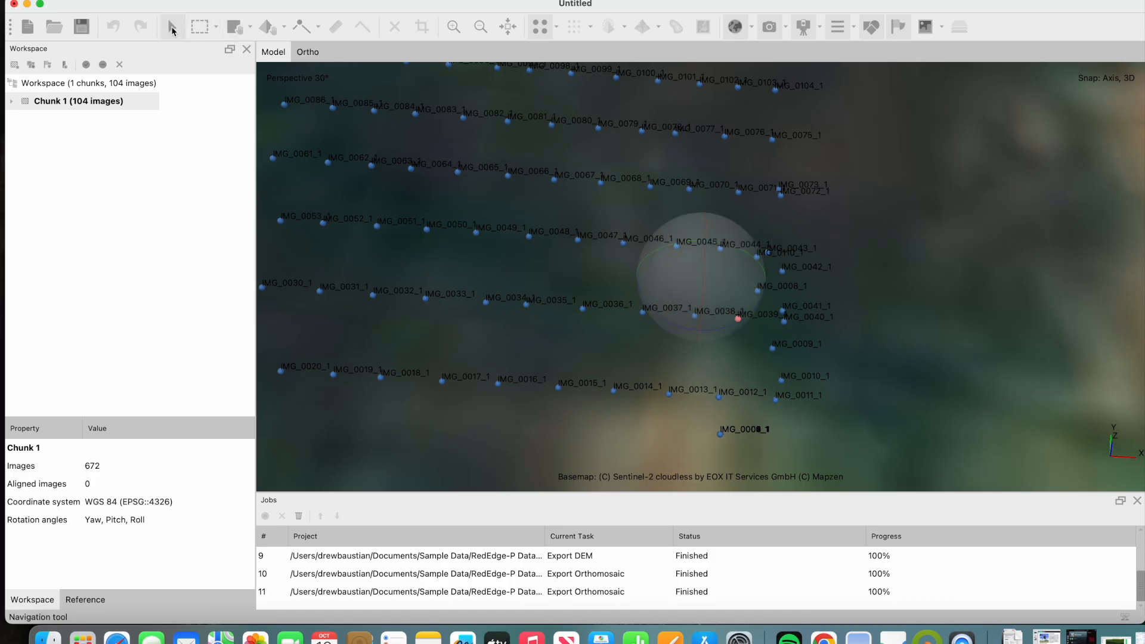
{"action": "left_click", "coordinate": [200, 28]}
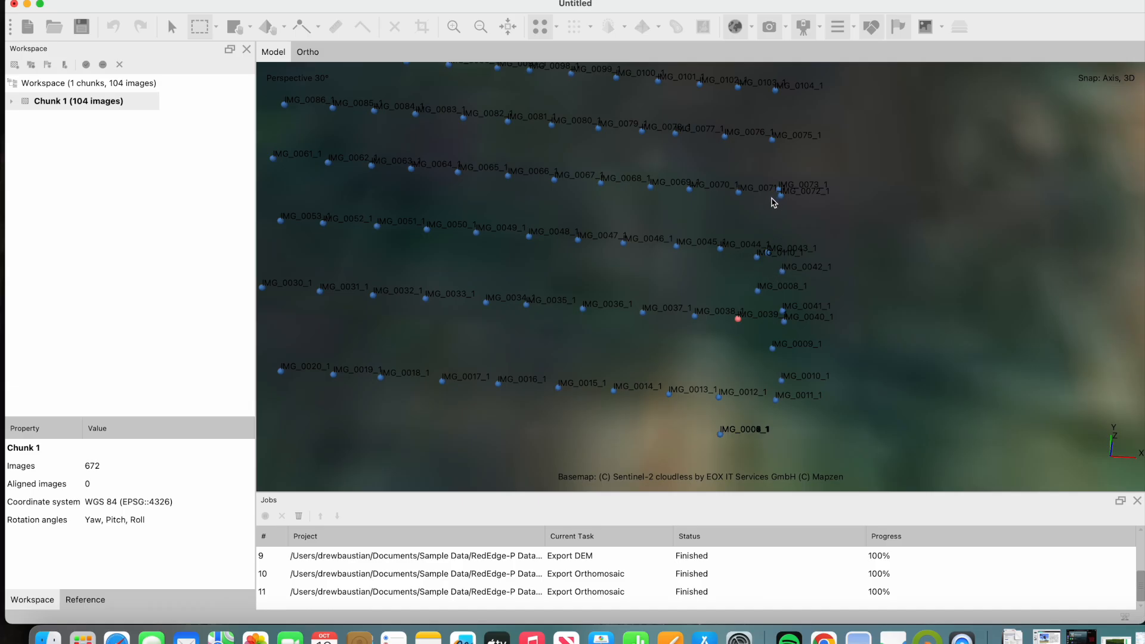
{"action": "left_click_drag", "start_coordinate": [772, 192], "coordinate": [787, 203]}
{"action": "right_click", "coordinate": [787, 203]}
{"action": "left_click", "coordinate": [867, 368]}
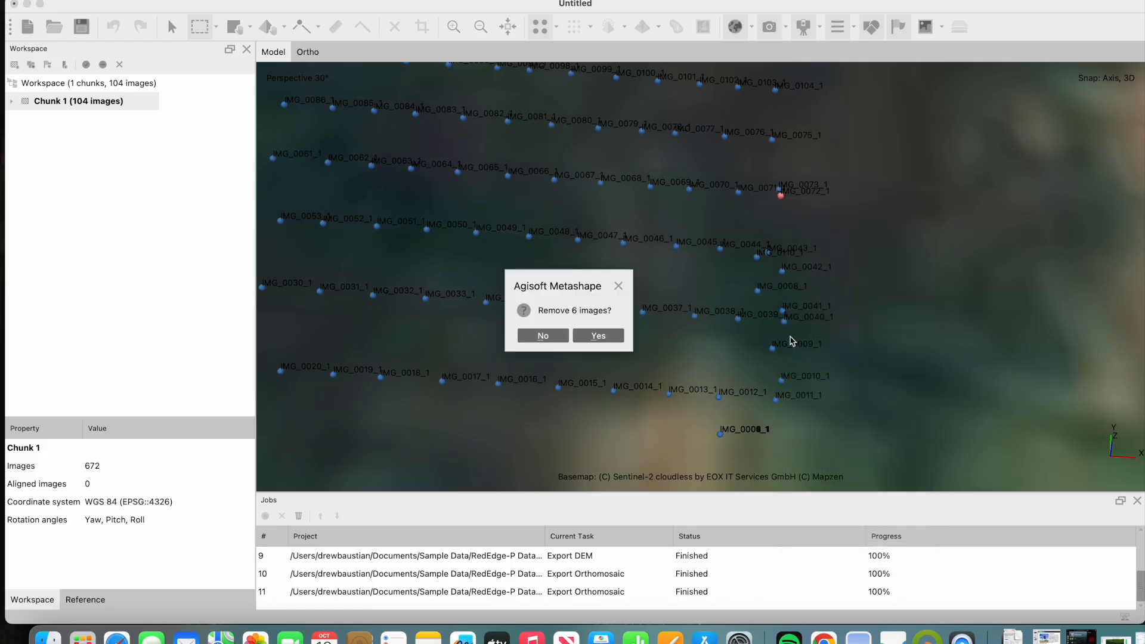
{"action": "left_click", "coordinate": [593, 338]}
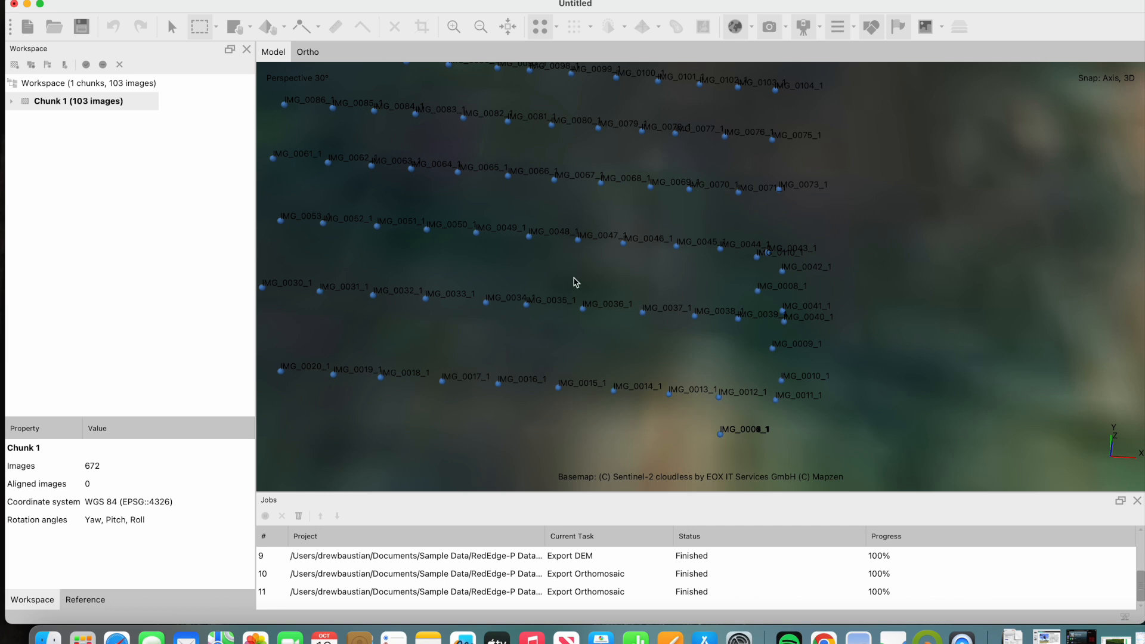
- Remove the stray images IMG_0009_1 and IMG_0010_1 lying between the ends of the two lowermost flight lines
{"action": "left_click_drag", "start_coordinate": [755, 338], "coordinate": [841, 386]}
{"action": "right_click", "coordinate": [792, 375]}
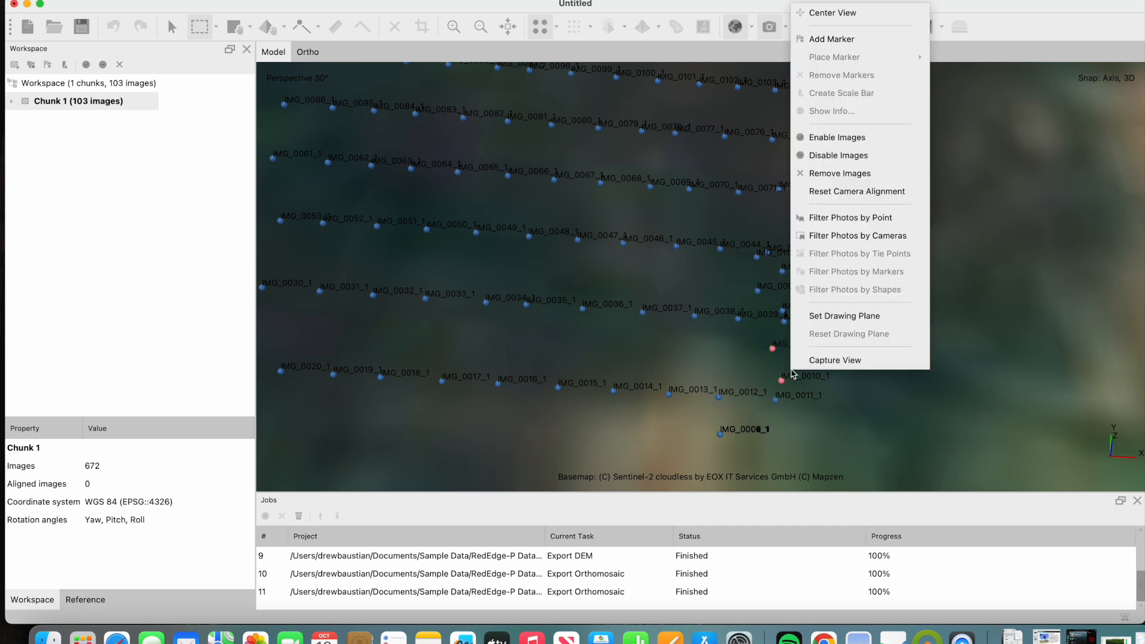
{"action": "left_click", "coordinate": [866, 174]}
{"action": "left_click", "coordinate": [599, 333]}
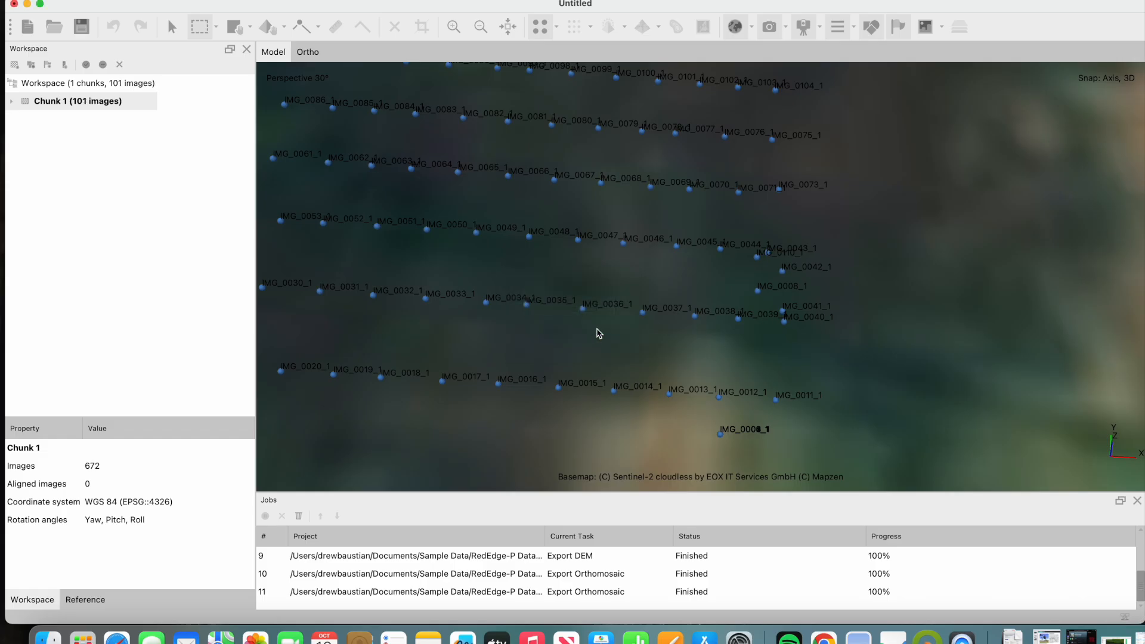
- Remove the stray images IMG_0042_1 and IMG_0008_1 lying between the flight line ends
{"action": "left_click", "coordinate": [172, 26]}
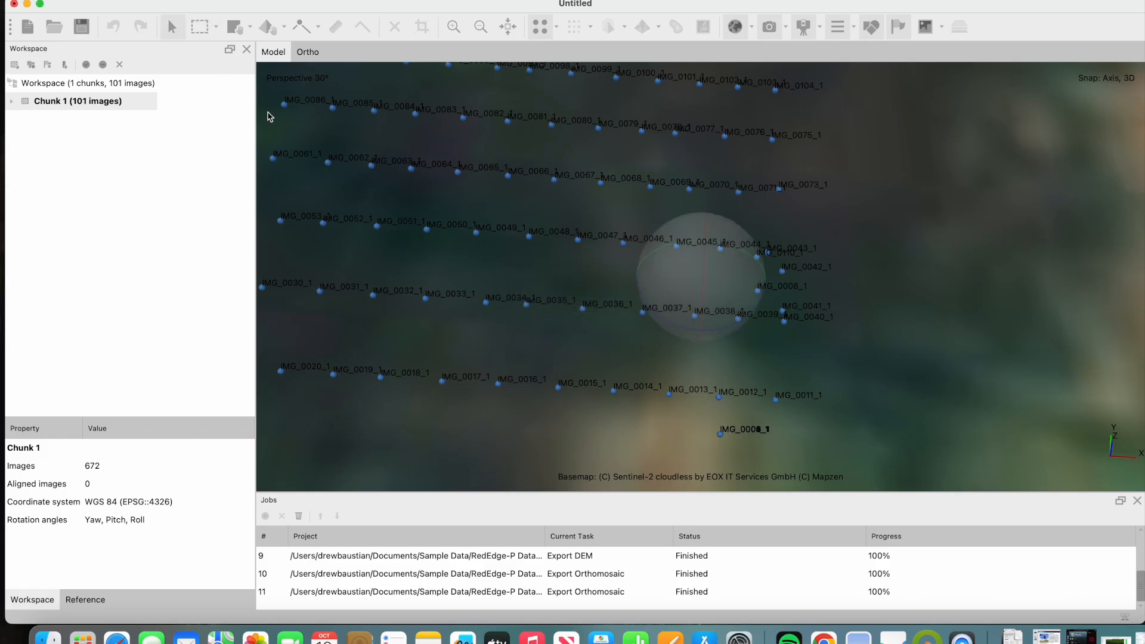
{"action": "left_click_drag", "start_coordinate": [631, 281], "coordinate": [702, 303]}
{"action": "left_click", "coordinate": [199, 26]}
{"action": "left_click_drag", "start_coordinate": [935, 307], "coordinate": [1005, 352]}
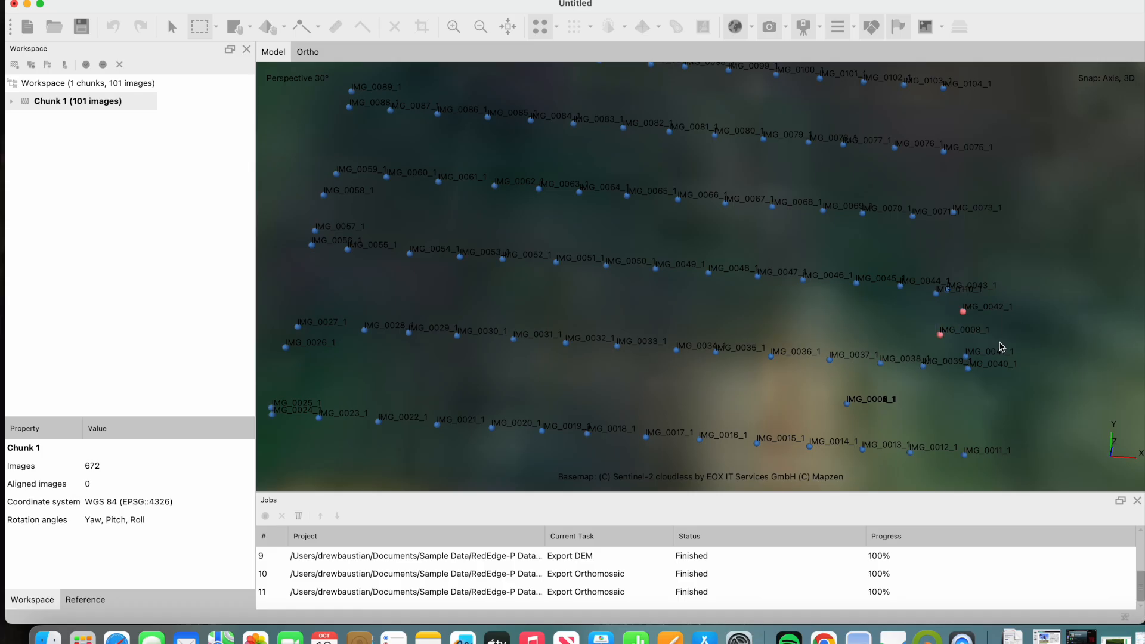
{"action": "right_click", "coordinate": [948, 328]}
{"action": "left_click", "coordinate": [1022, 163]}
{"action": "left_click", "coordinate": [625, 336]}
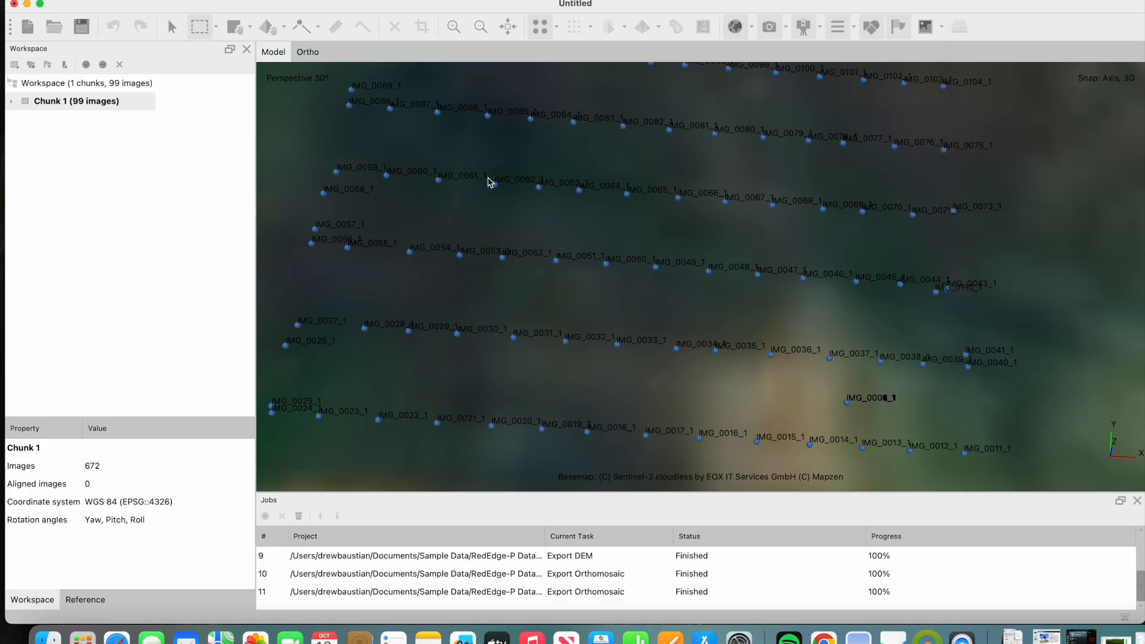
- Set the primary channel of the chunk to Channel 3 - Panchro and apply it
{"action": "left_click", "coordinate": [171, 28]}
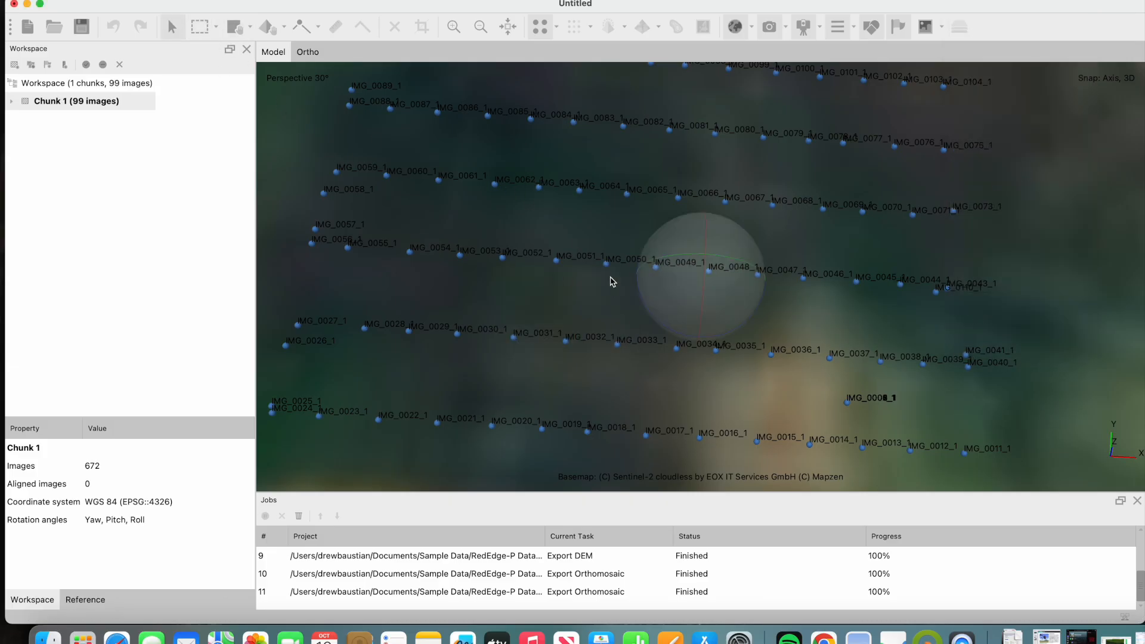
{"action": "mouse_move", "coordinate": [704, 288]}
{"action": "left_mouse_down"}
{"action": "mouse_move", "coordinate": [708, 235]}
{"action": "mouse_move", "coordinate": [699, 301]}
{"action": "left_mouse_up"}
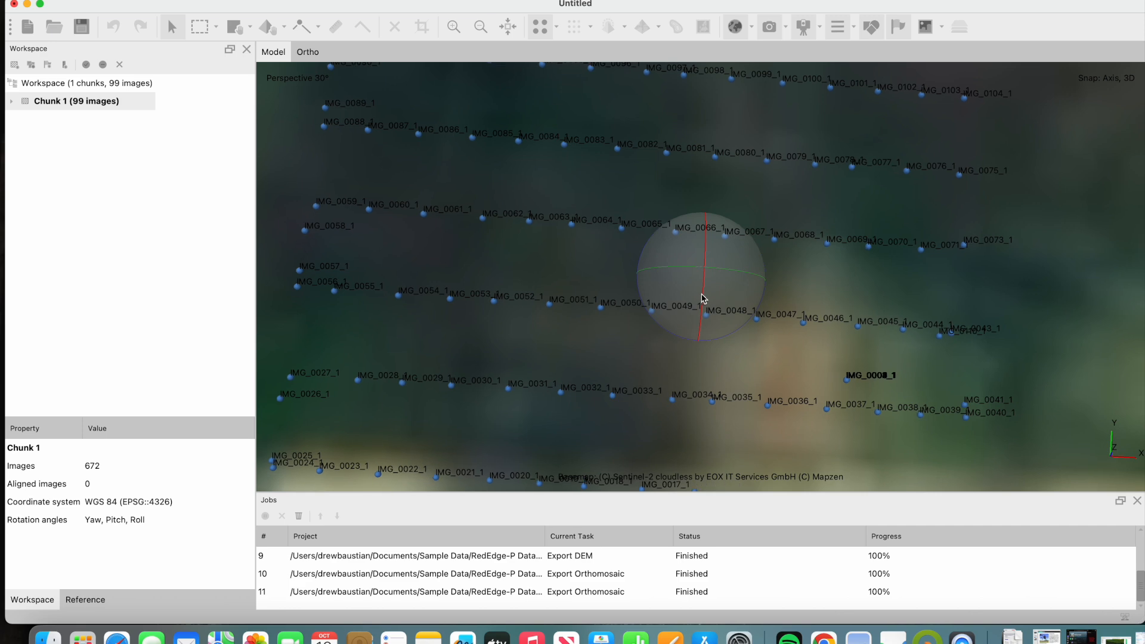
{"action": "scroll", "coordinate": [707, 292], "scroll_direction": "down", "scroll_amount": 3}
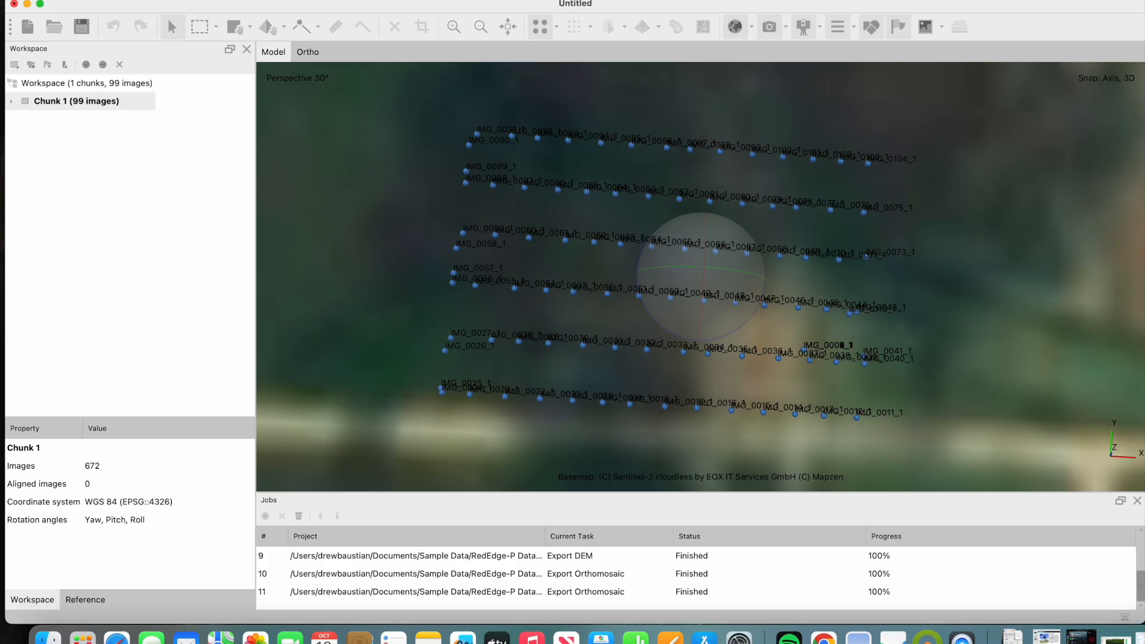
{"action": "left_click", "coordinate": [362, 0]}
{"action": "mouse_move", "coordinate": [397, 76]}
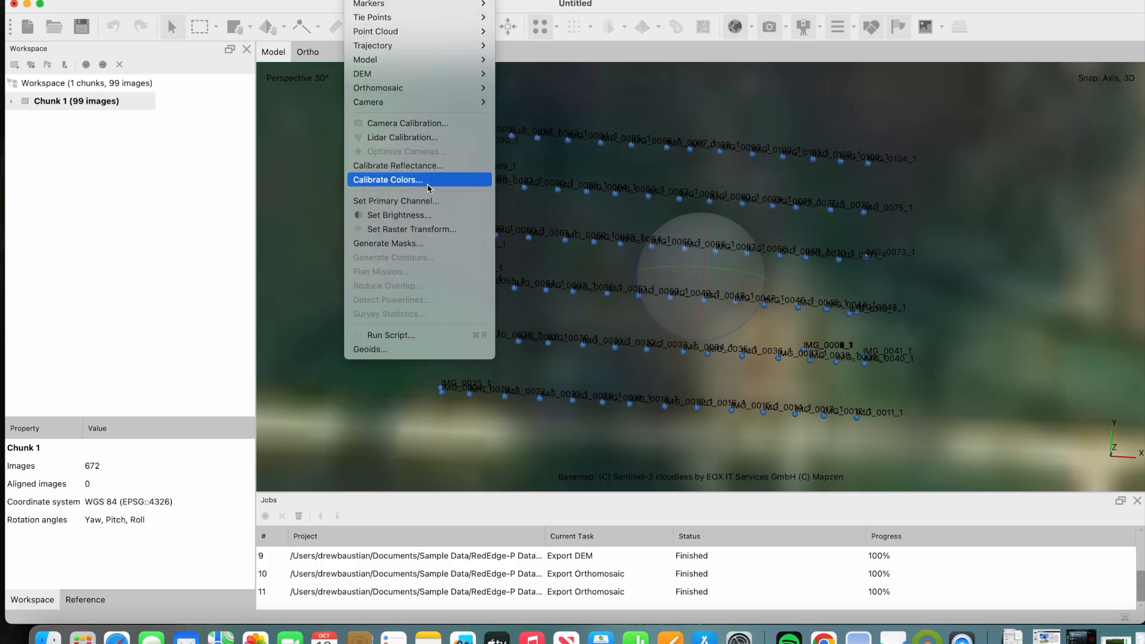
{"action": "left_click", "coordinate": [432, 202]}
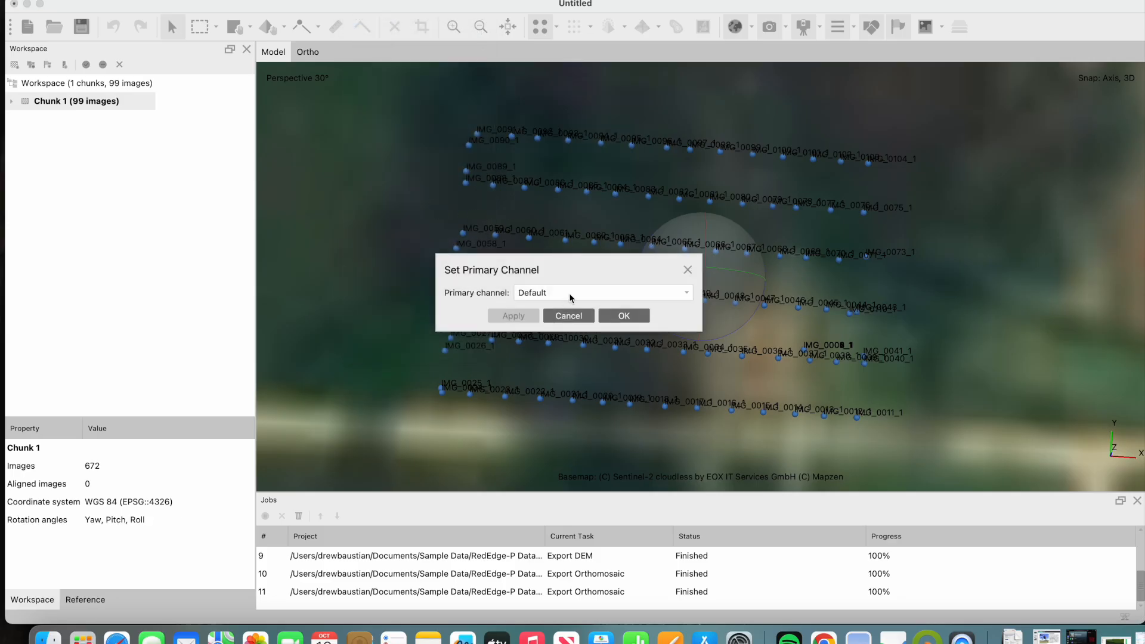
{"action": "left_click", "coordinate": [571, 297]}
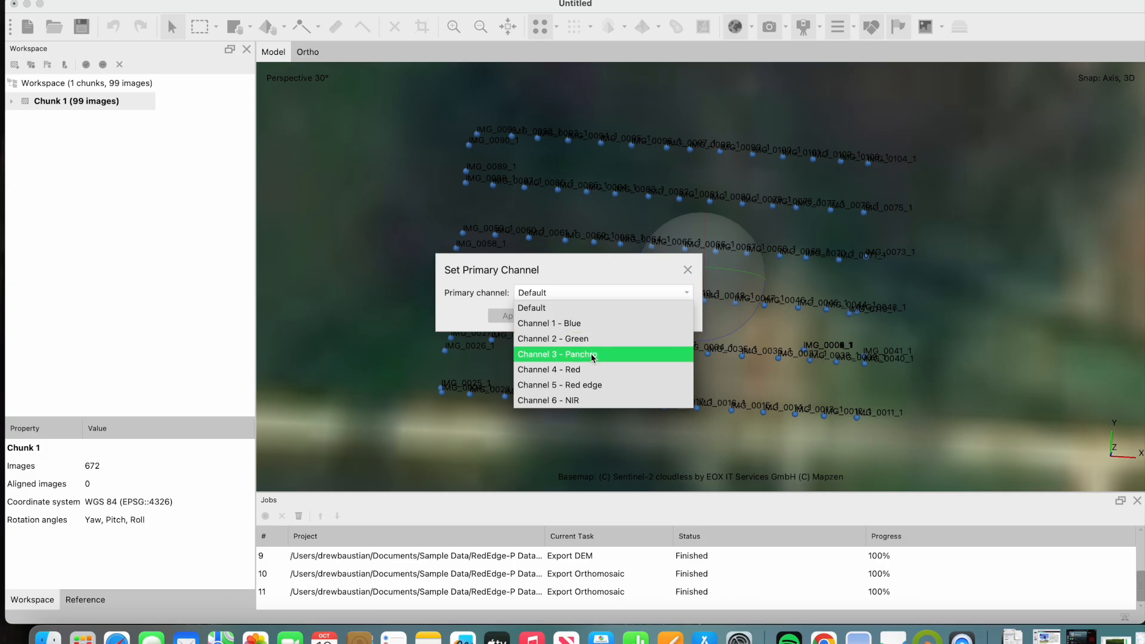
{"action": "left_click", "coordinate": [583, 356]}
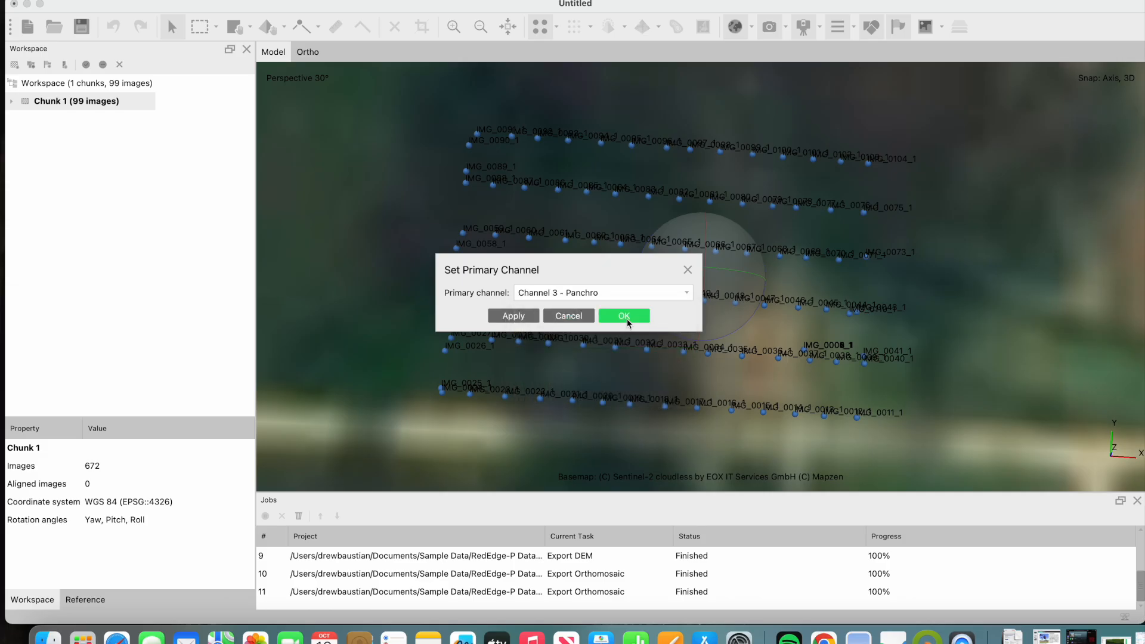
{"action": "left_click", "coordinate": [502, 319]}
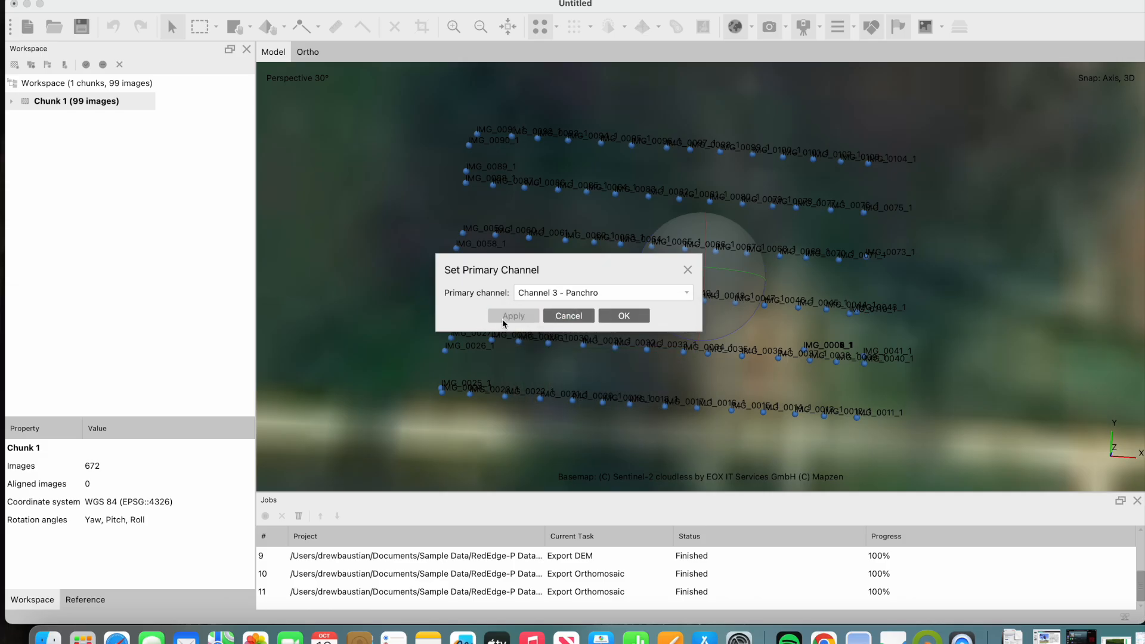
{"action": "left_click", "coordinate": [618, 318]}
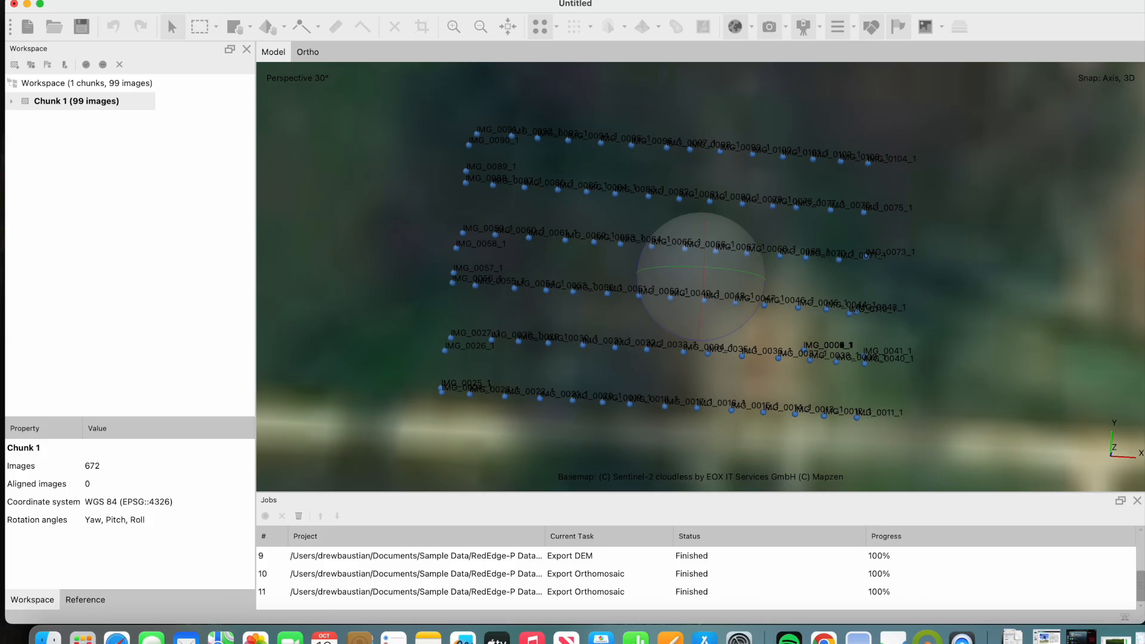
- Locate the reflectance panels for reflectance calibration and decline loading the missing panel calibration file
{"action": "left_click", "coordinate": [357, 0]}
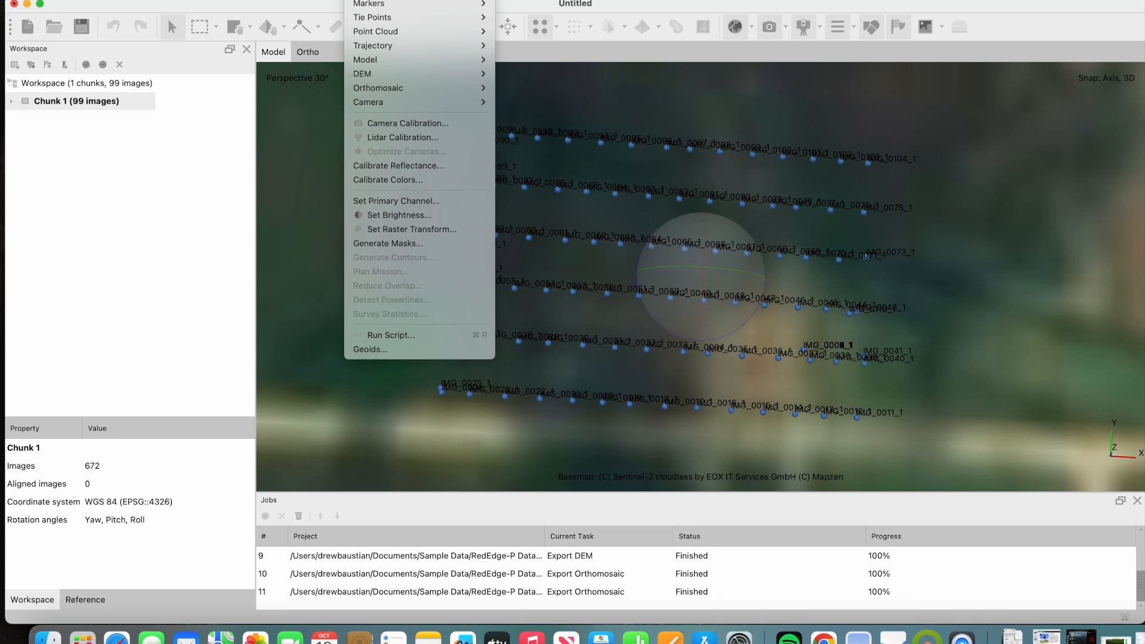
{"action": "left_click", "coordinate": [427, 165]}
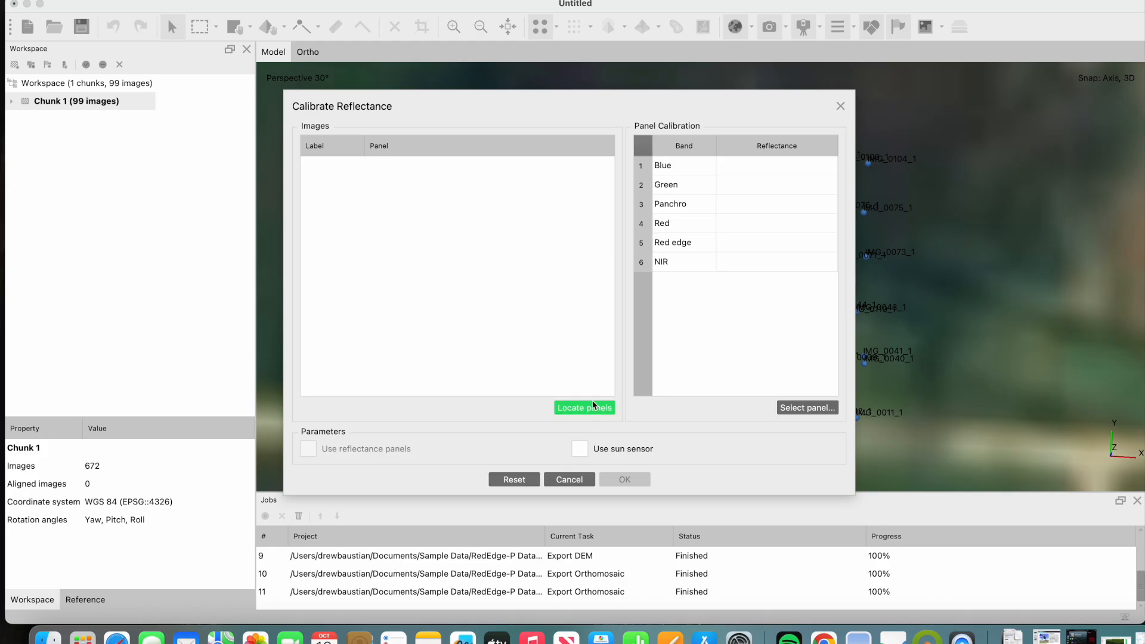
{"action": "left_click", "coordinate": [594, 409]}
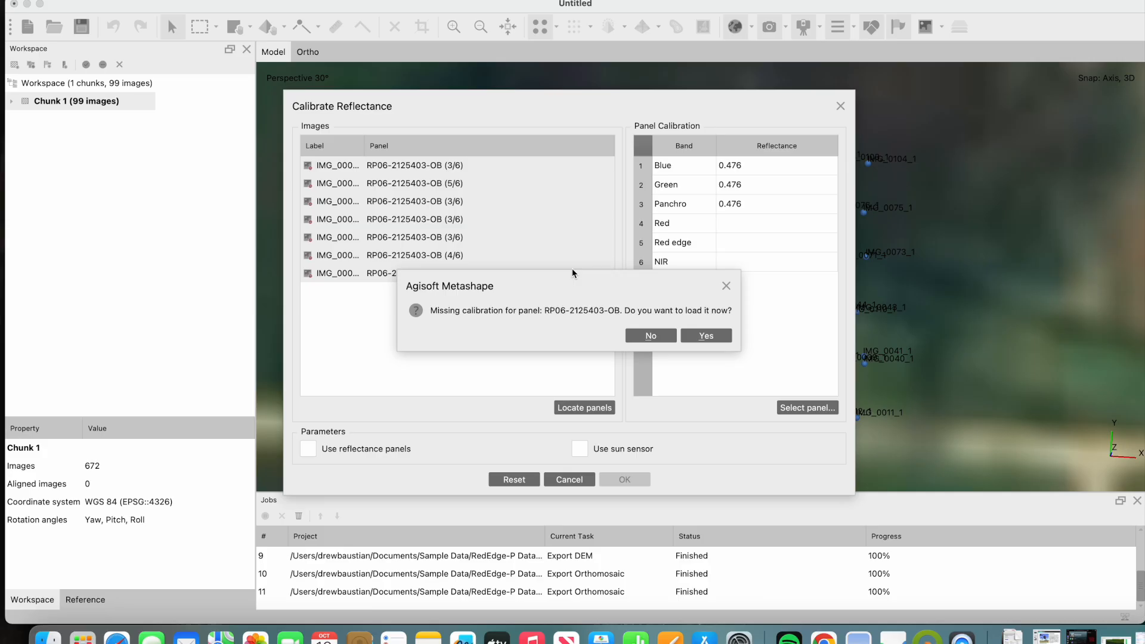
{"action": "left_click", "coordinate": [650, 335]}
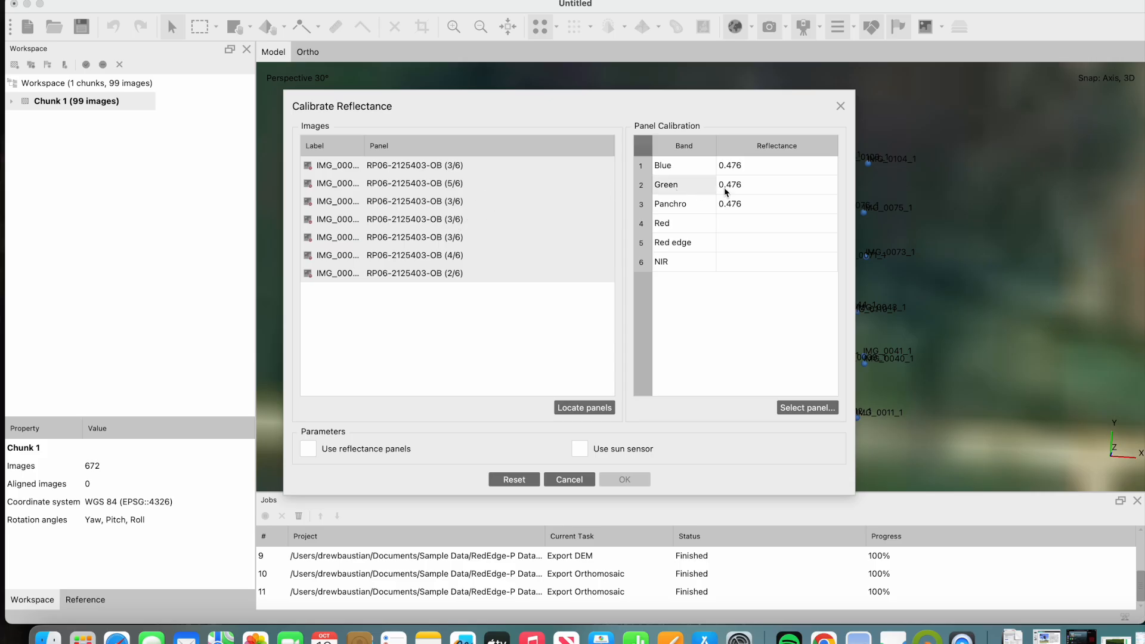
- Calibrate reflectance using the reflectance panels, with panel values of 0.476 for Red and 0.477 for Red edge and NIR
{"action": "left_click", "coordinate": [385, 219]}
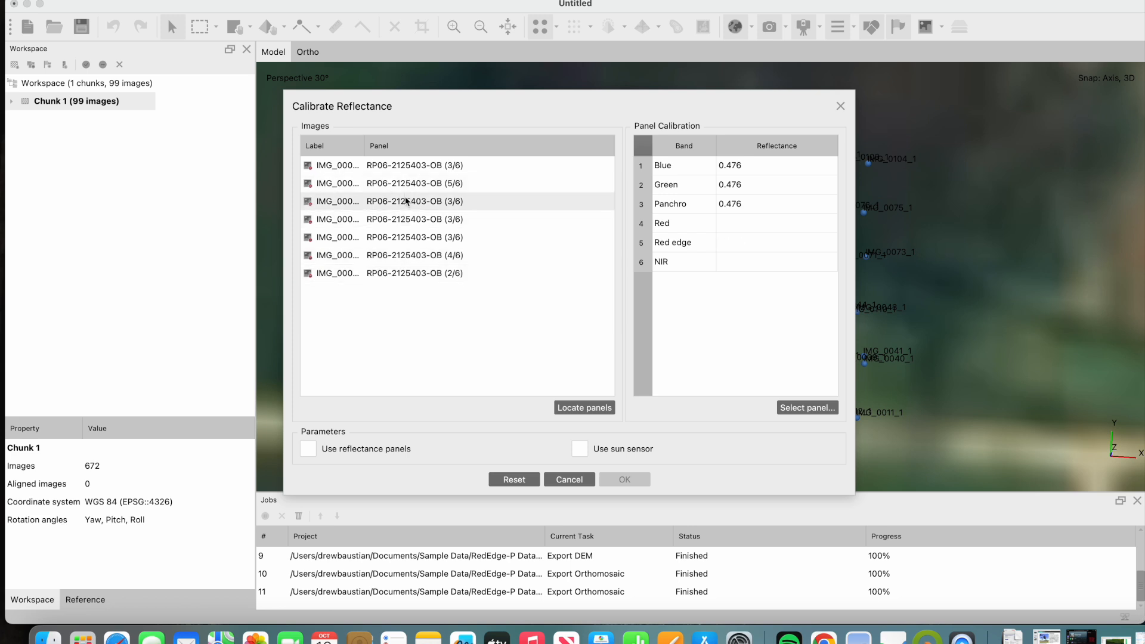
{"action": "left_click", "coordinate": [723, 264]}
{"action": "left_click", "coordinate": [739, 263]}
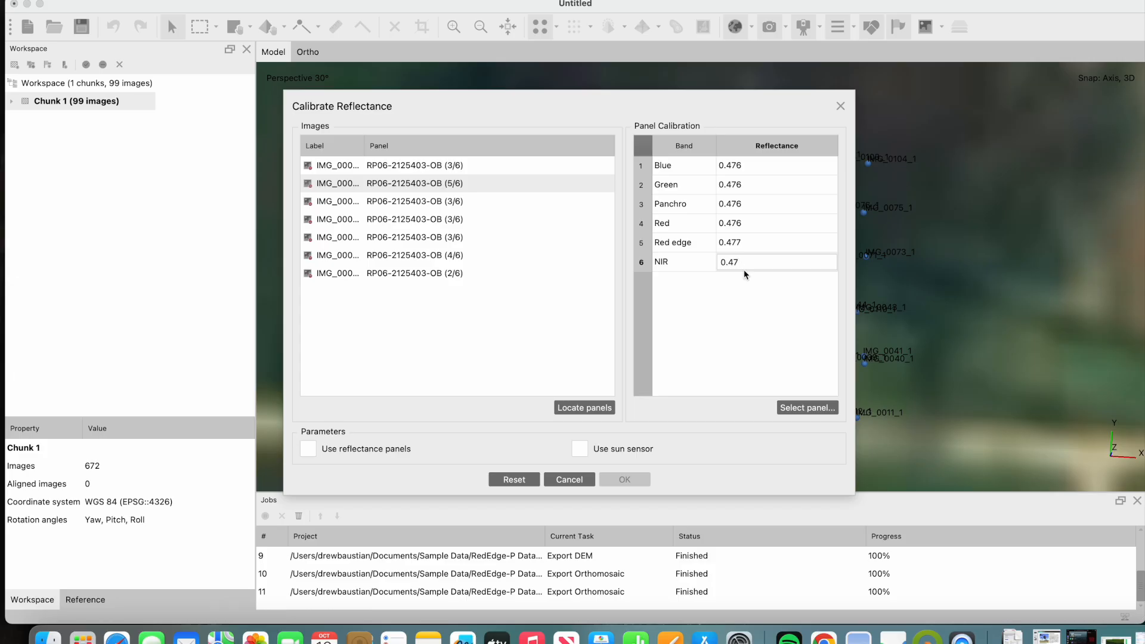
{"action": "left_click", "coordinate": [773, 342]}
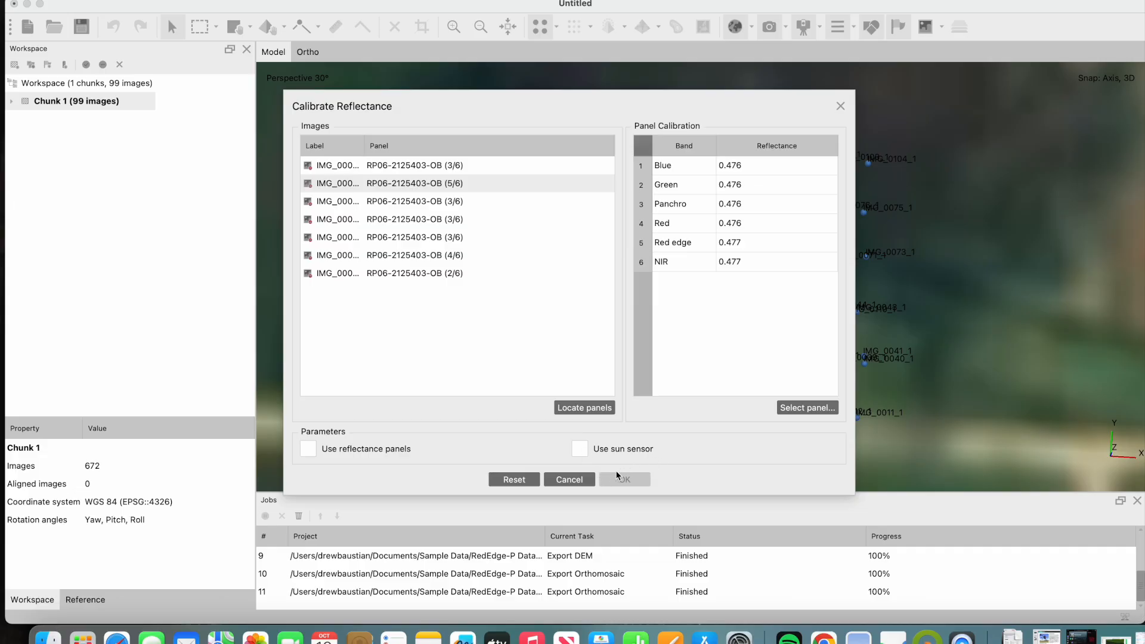
{"action": "left_click", "coordinate": [309, 450]}
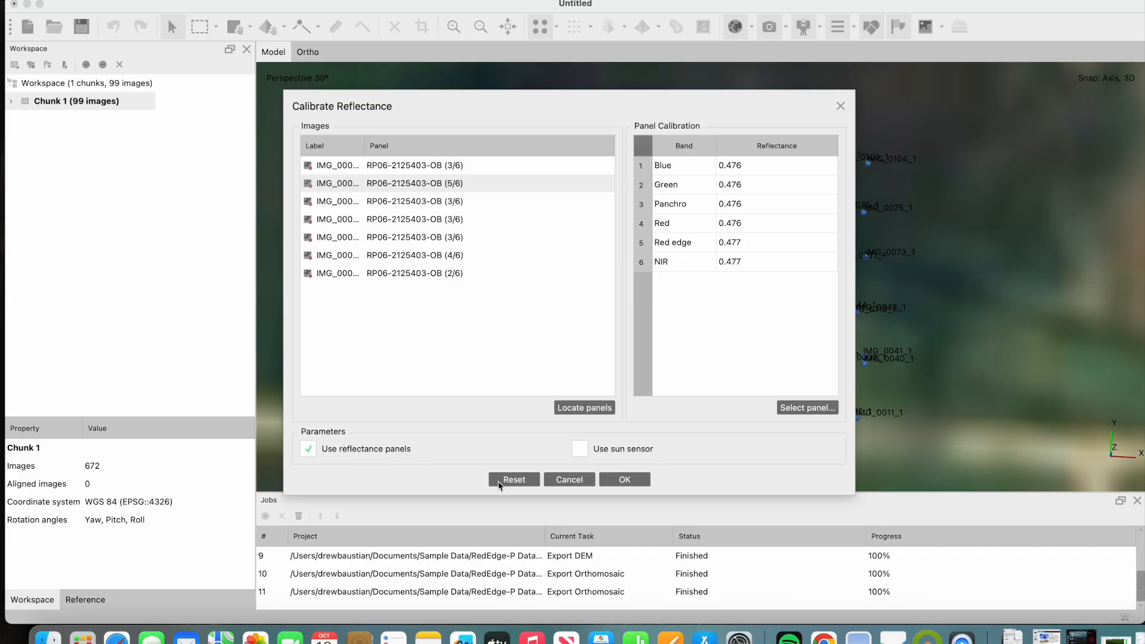
{"action": "left_click", "coordinate": [644, 482]}
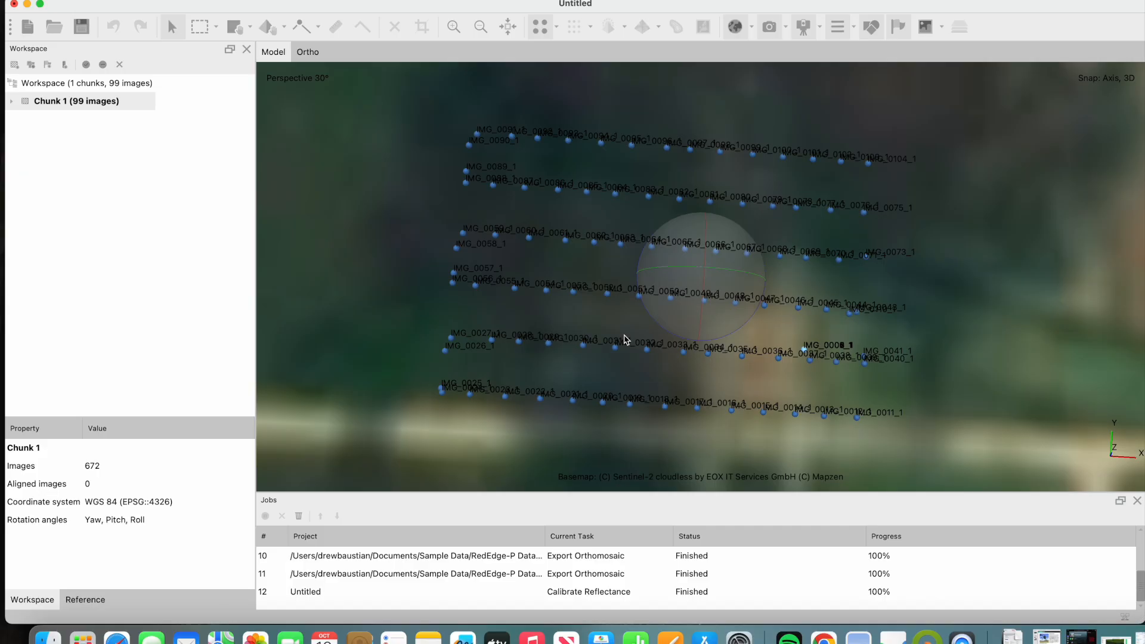
- Align the photos at High accuracy with generic and Source reference preselection, saving the project as Pasture_2 in Sample Data
{"action": "mouse_move", "coordinate": [700, 296]}
{"action": "left_mouse_down"}
{"action": "mouse_move", "coordinate": [703, 279]}
{"action": "mouse_move", "coordinate": [690, 304]}
{"action": "left_mouse_up"}
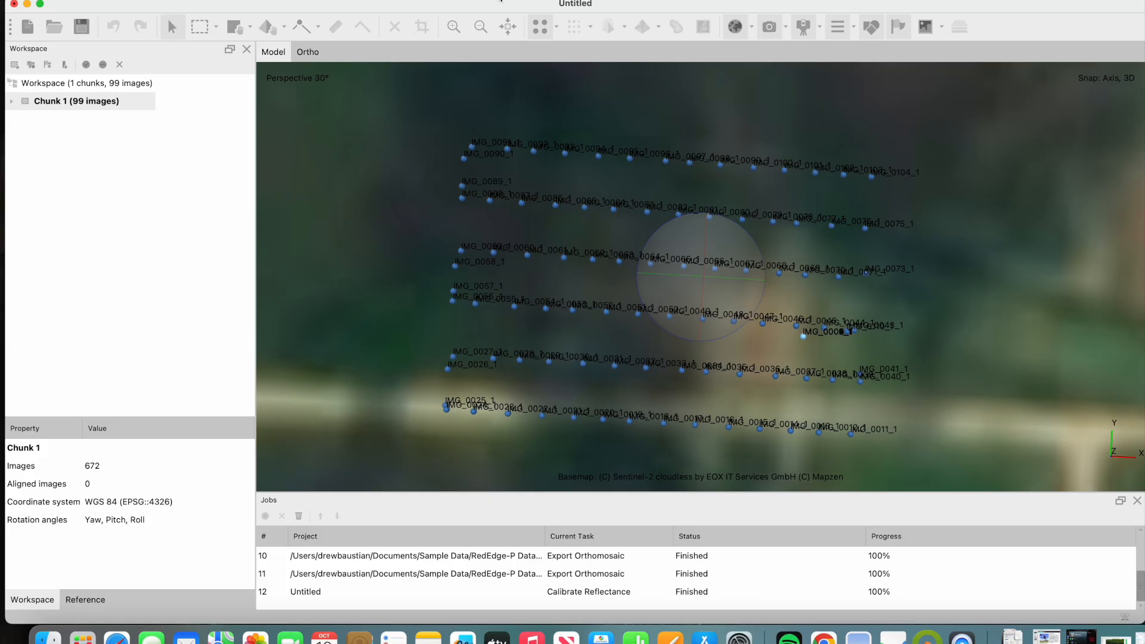
{"action": "left_click", "coordinate": [207, 0]}
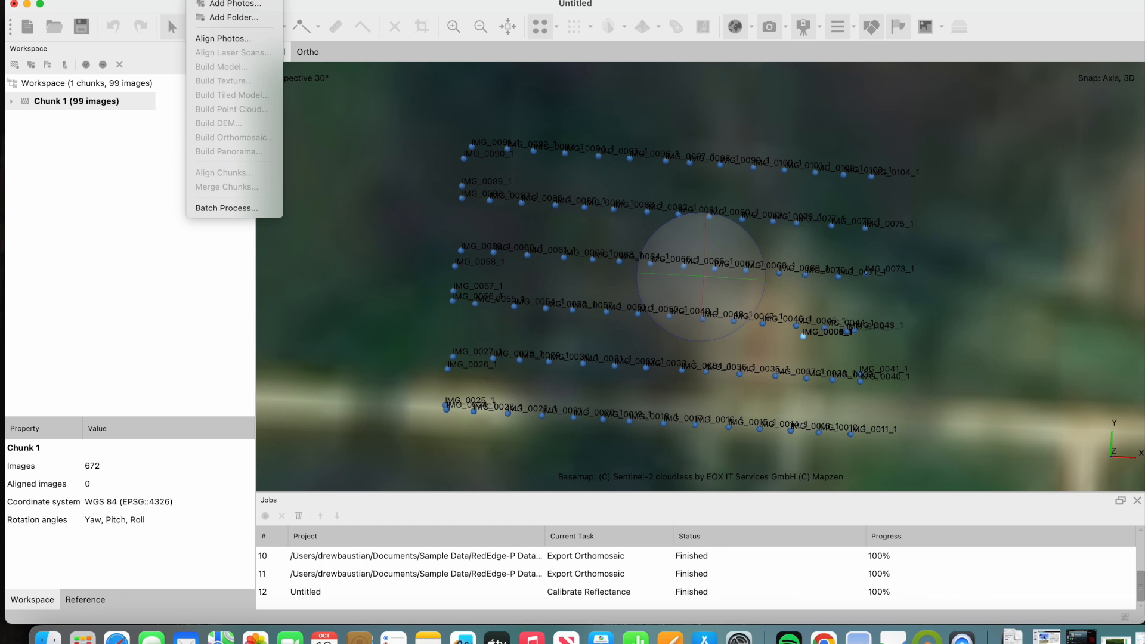
{"action": "left_click", "coordinate": [230, 40]}
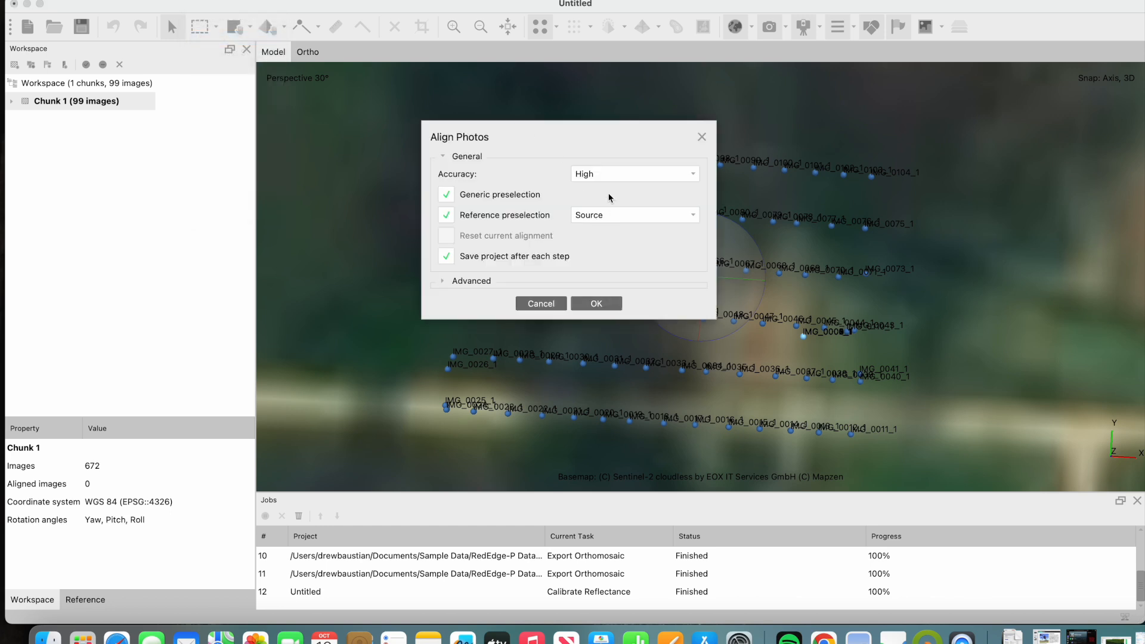
{"action": "left_click", "coordinate": [624, 215]}
{"action": "left_click", "coordinate": [624, 227]}
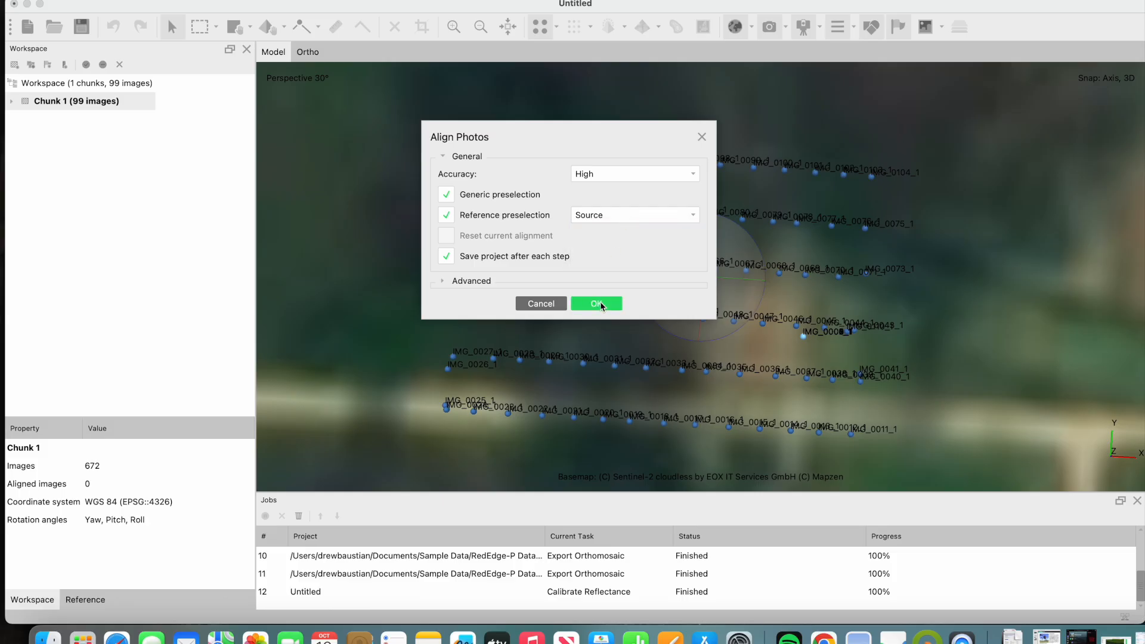
{"action": "left_click", "coordinate": [598, 304]}
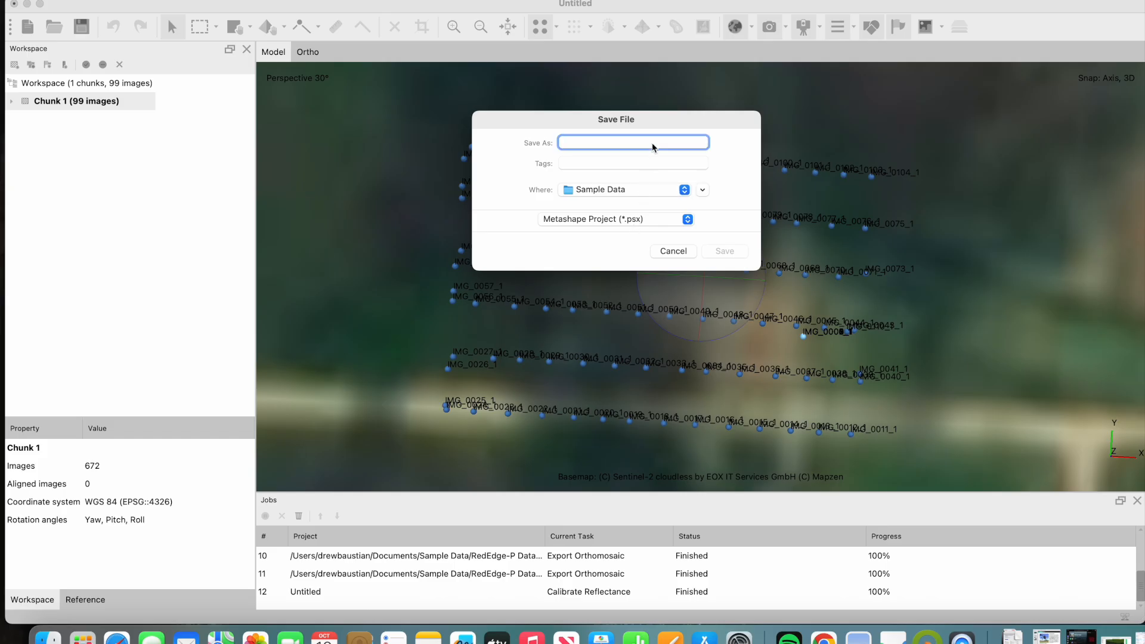
{"action": "type", "text": "Pasture_2"}
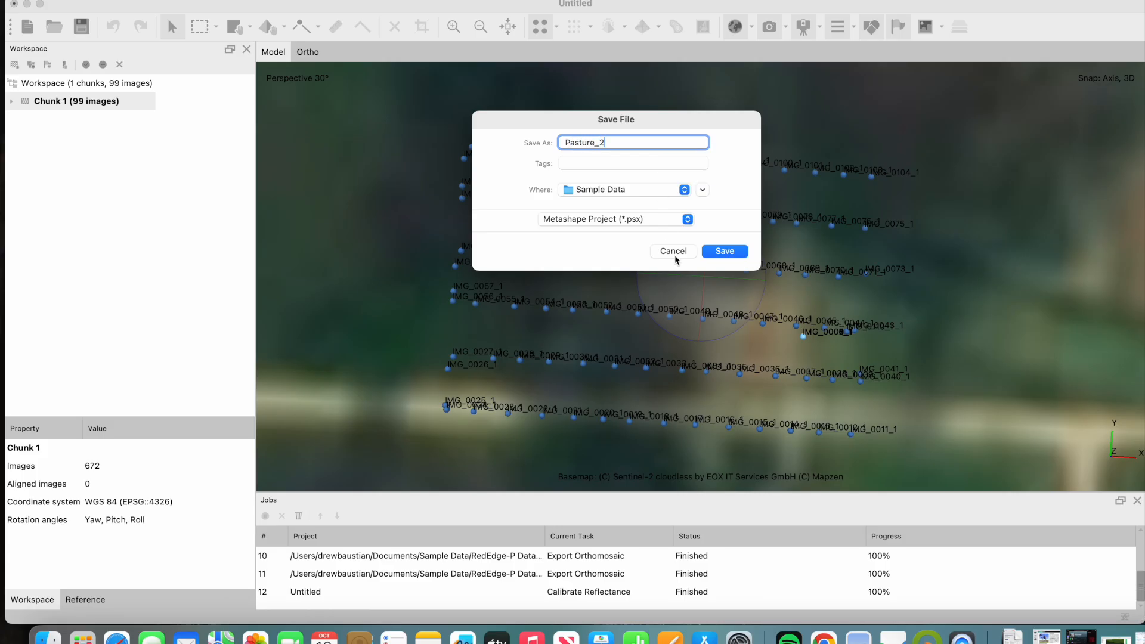
{"action": "left_click", "coordinate": [720, 252]}
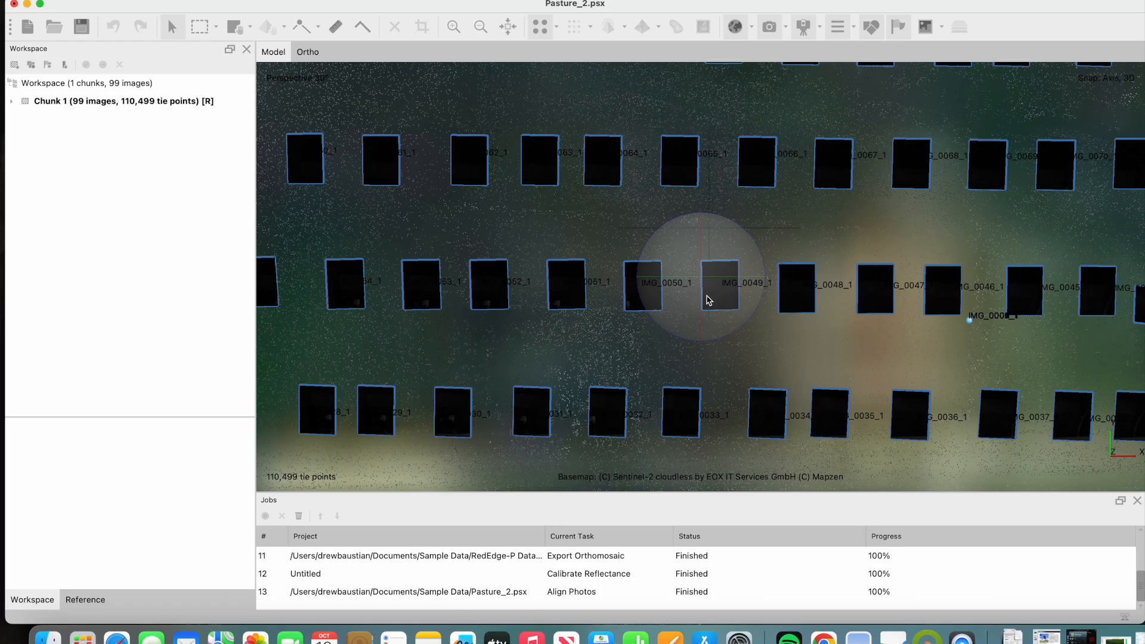
- Apply the estimated image brightness of 1000% and contrast of 120% to the aligned images
{"action": "mouse_move", "coordinate": [703, 303]}
{"action": "left_mouse_down"}
{"action": "mouse_move", "coordinate": [711, 231]}
{"action": "mouse_move", "coordinate": [701, 314]}
{"action": "left_mouse_up"}
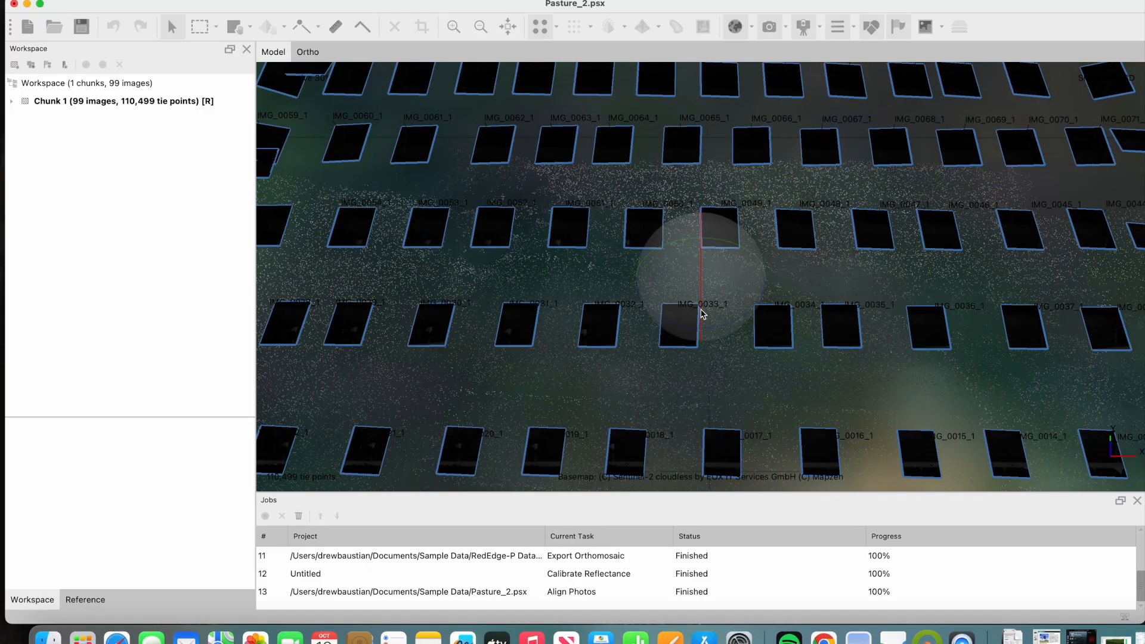
{"action": "scroll", "coordinate": [715, 302], "scroll_direction": "up", "scroll_amount": 2}
{"action": "scroll", "coordinate": [715, 301], "scroll_direction": "down", "scroll_amount": 5}
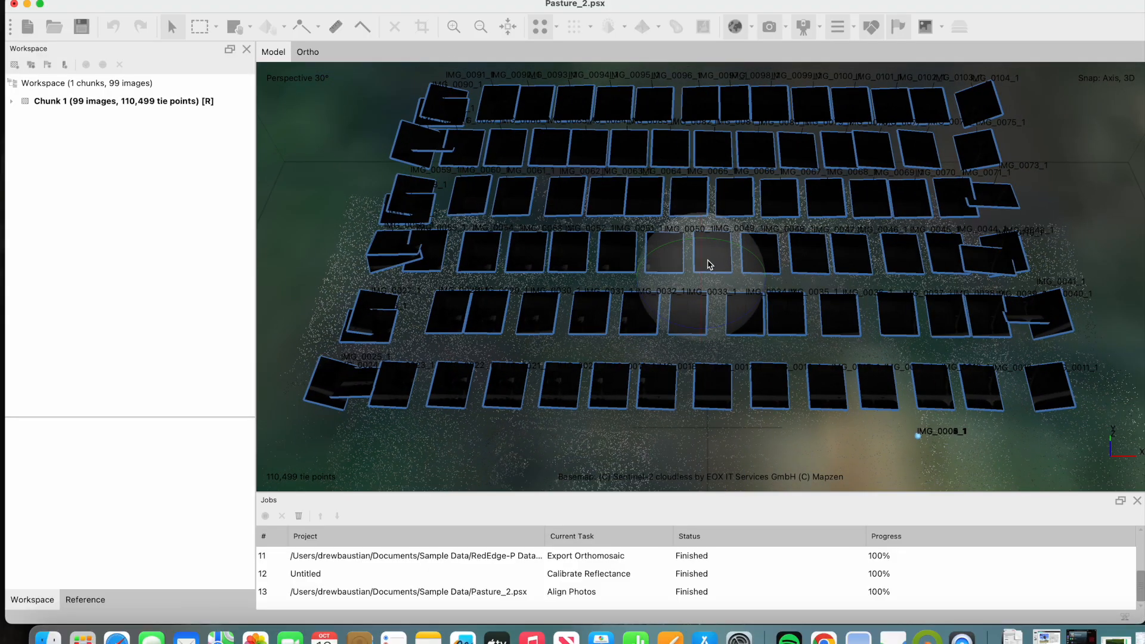
{"action": "left_click_drag", "start_coordinate": [702, 259], "coordinate": [698, 292]}
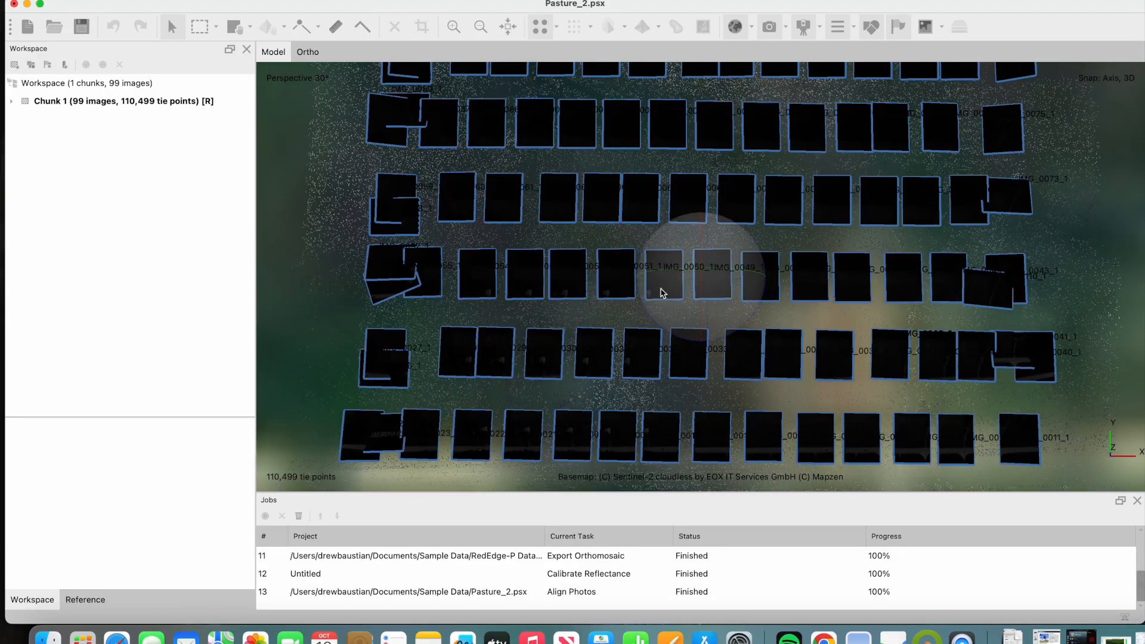
{"action": "left_click", "coordinate": [361, 1]}
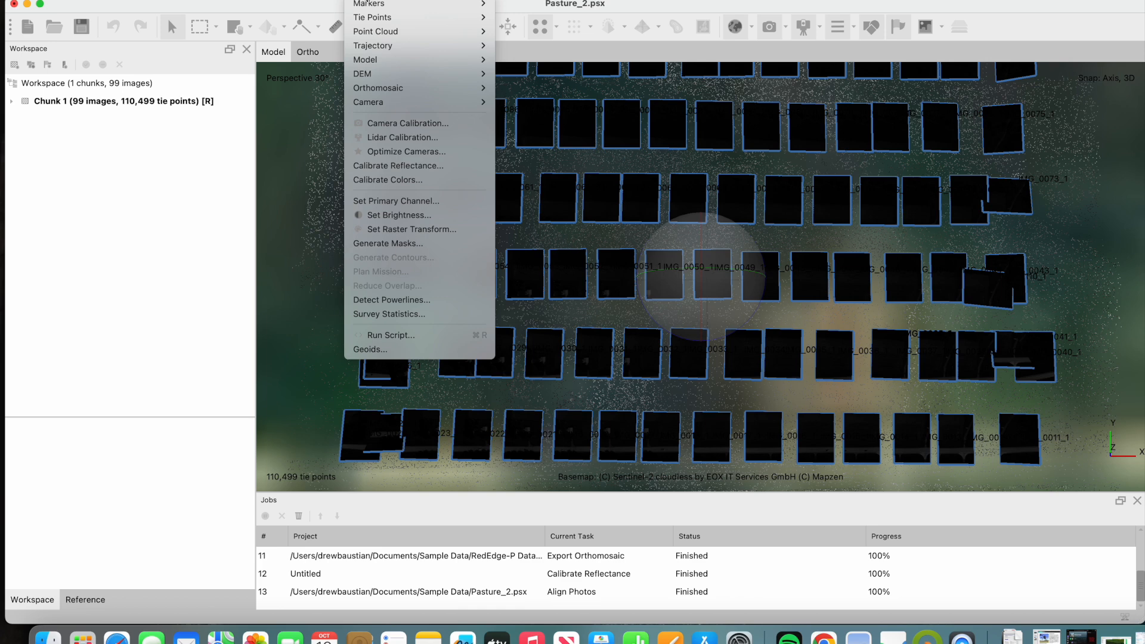
{"action": "left_click", "coordinate": [406, 215]}
{"action": "left_click", "coordinate": [659, 304]}
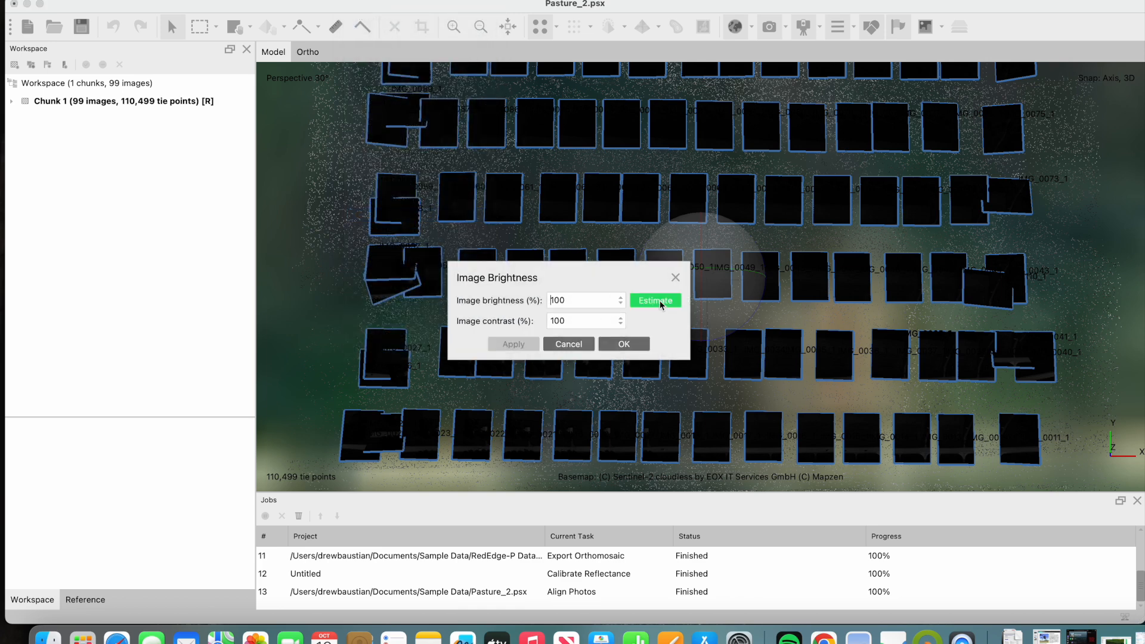
{"action": "left_click", "coordinate": [515, 345]}
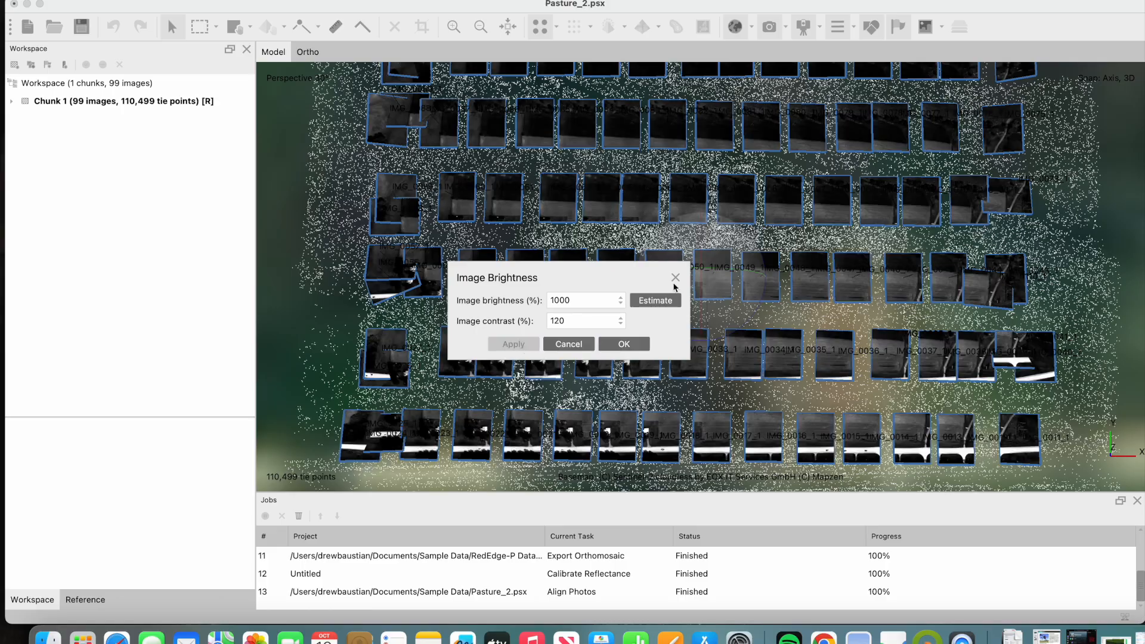
{"action": "left_click", "coordinate": [643, 342]}
- Build a High quality point cloud from depth maps, saving the project after each step
{"action": "left_click_drag", "start_coordinate": [765, 204], "coordinate": [701, 287]}
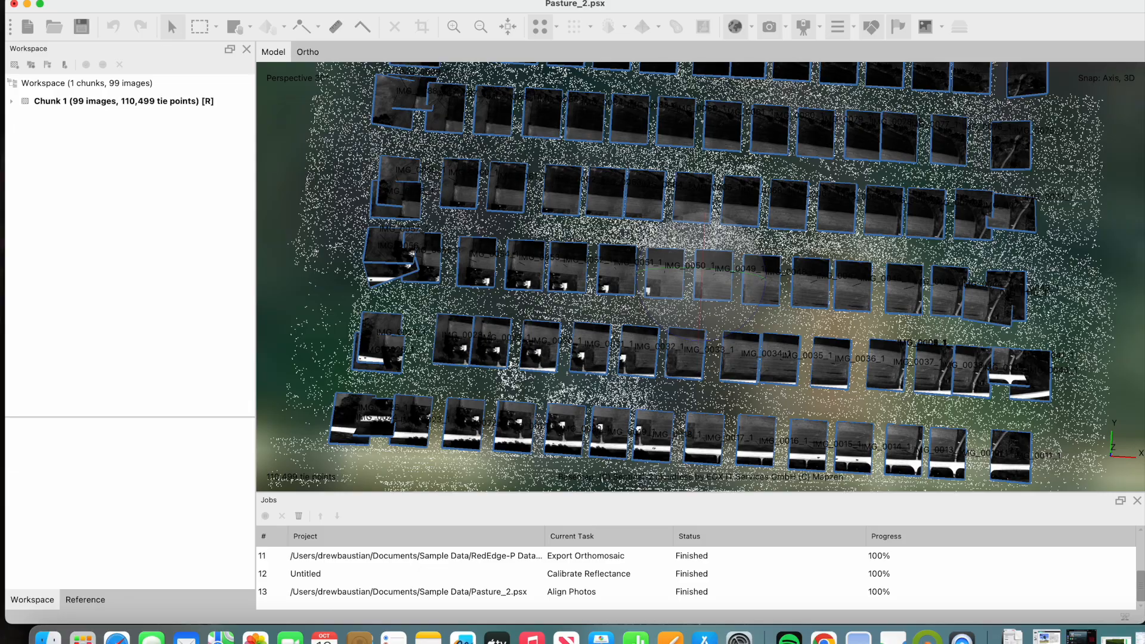
{"action": "left_click", "coordinate": [207, 0]}
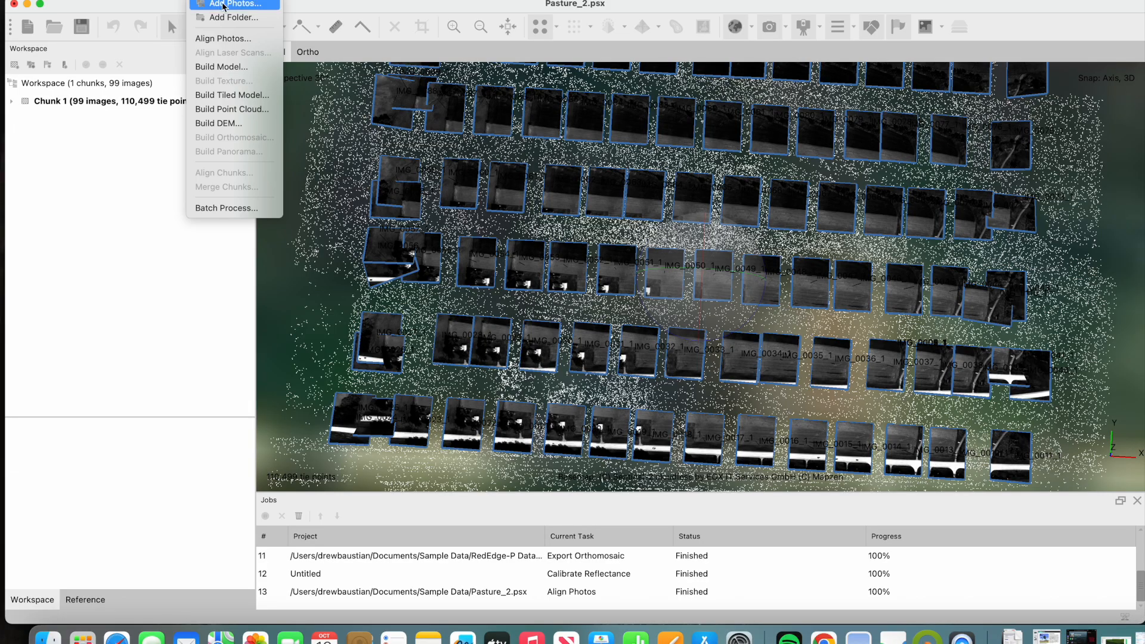
{"action": "left_click", "coordinate": [240, 111]}
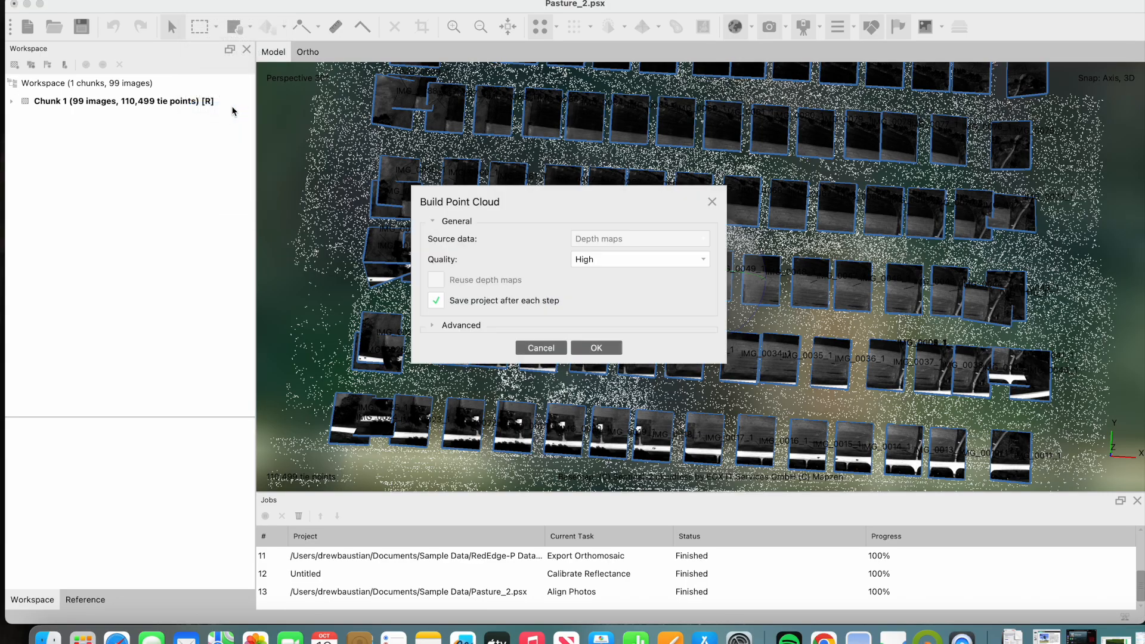
{"action": "left_click", "coordinate": [604, 351]}
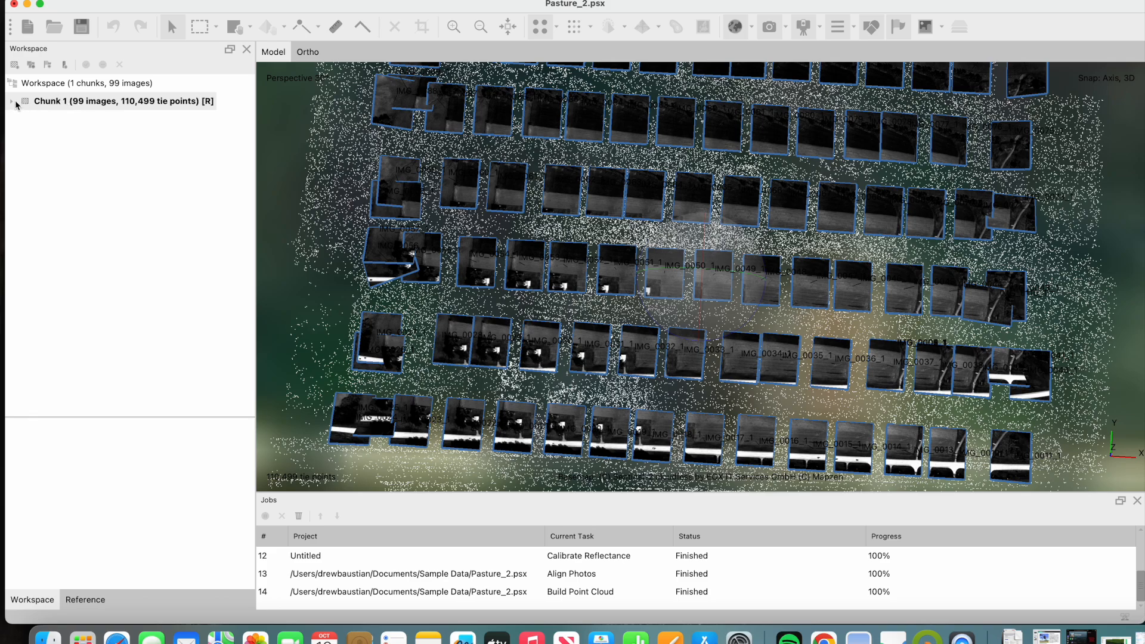
- Build a model from the point cloud with surface type Arbitrary (3D) and High face count, accepting the point cloud as source
{"action": "left_click", "coordinate": [208, 0]}
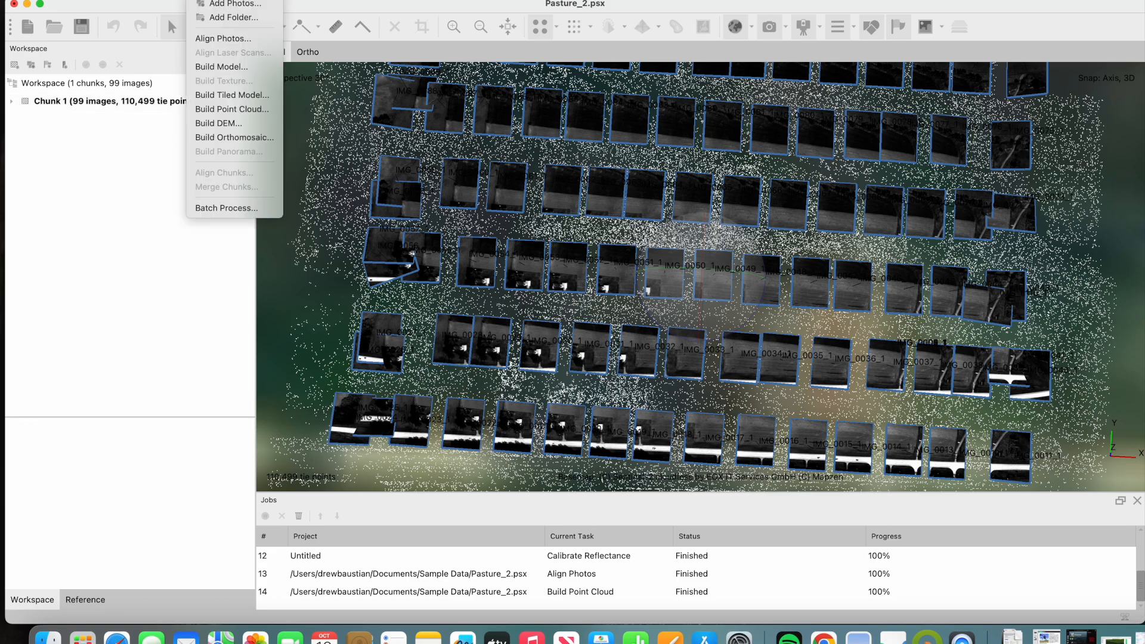
{"action": "left_click", "coordinate": [240, 69]}
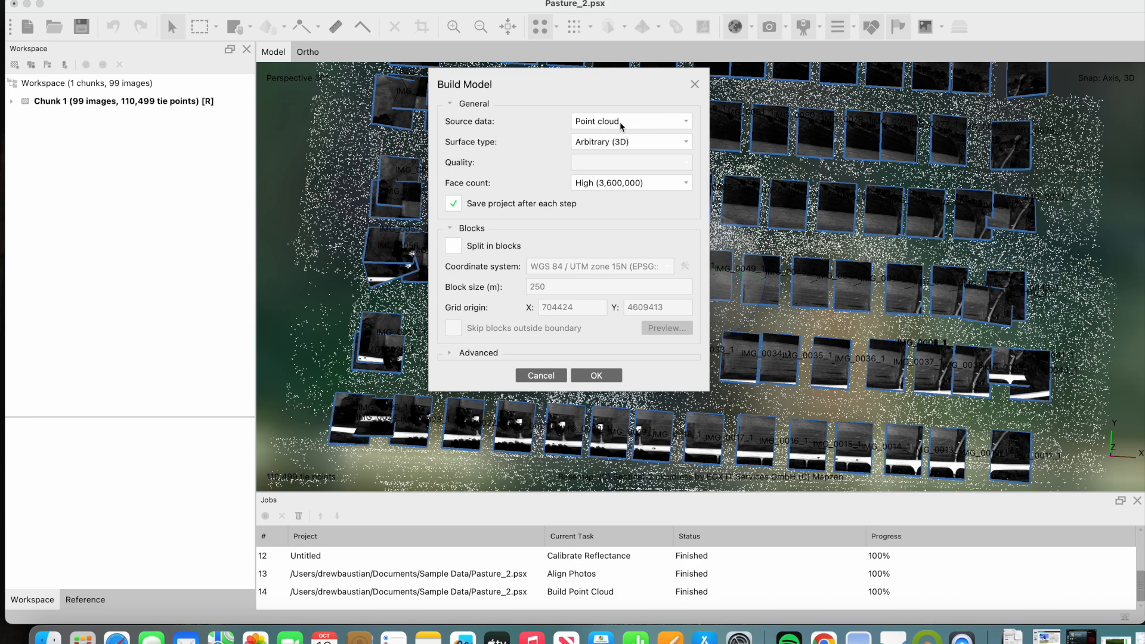
{"action": "left_click", "coordinate": [614, 145]}
{"action": "left_click", "coordinate": [615, 145]}
{"action": "left_click", "coordinate": [592, 376]}
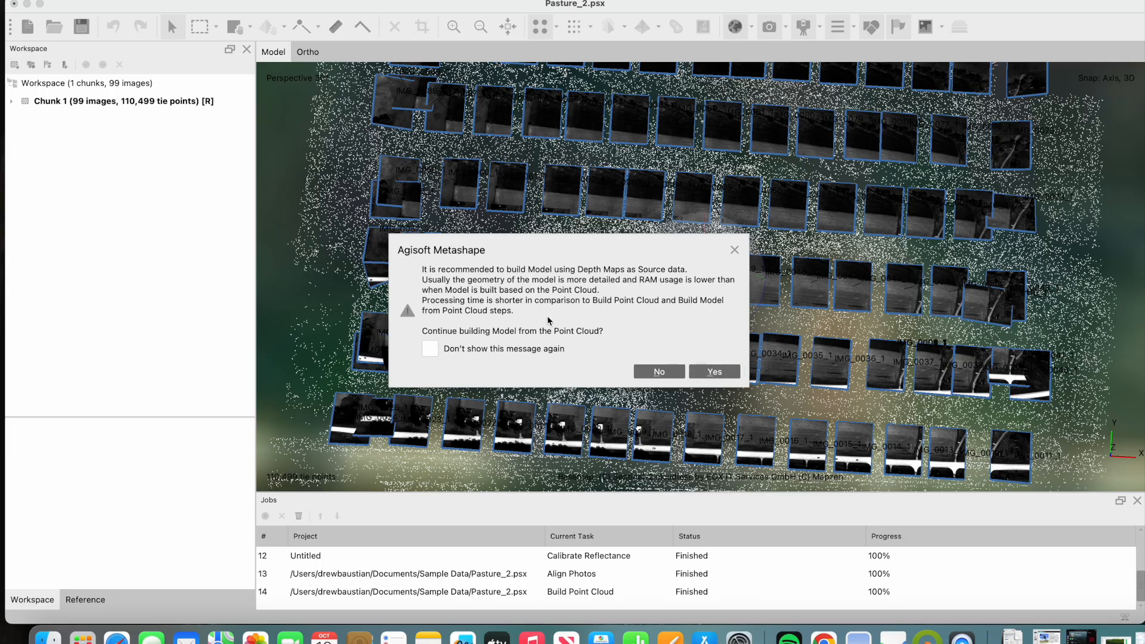
{"action": "left_click", "coordinate": [714, 373]}
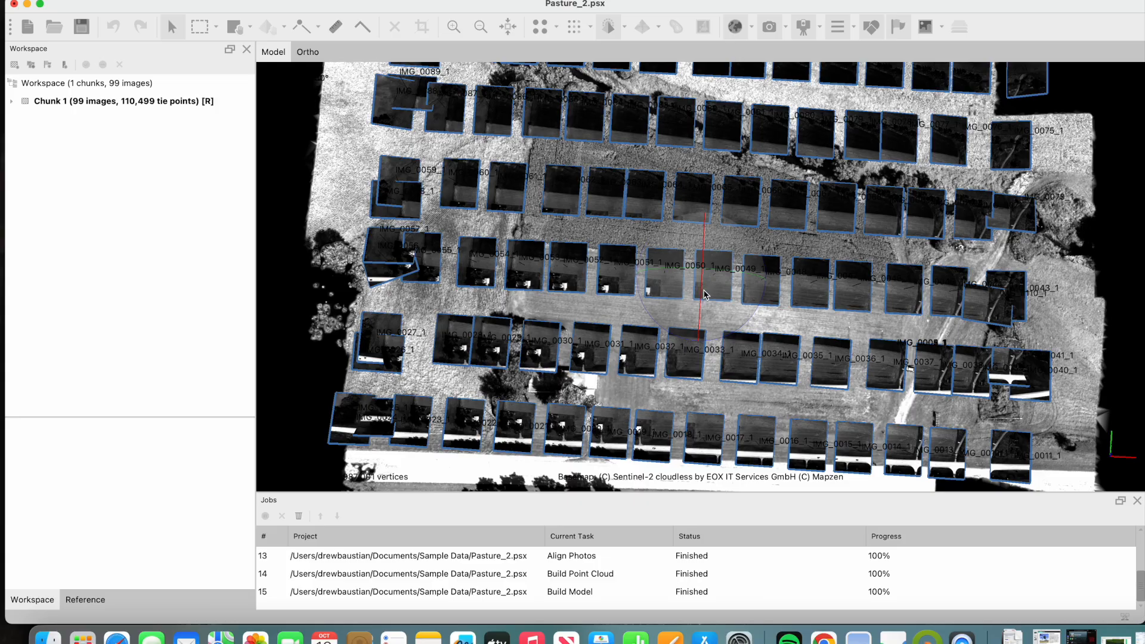
- Examine the built 3D model's fields, tree line, track and buildings from low and overhead angles
{"action": "left_click_drag", "start_coordinate": [704, 294], "coordinate": [746, 253]}
{"action": "scroll", "coordinate": [862, 328], "scroll_direction": "up", "scroll_amount": 4}
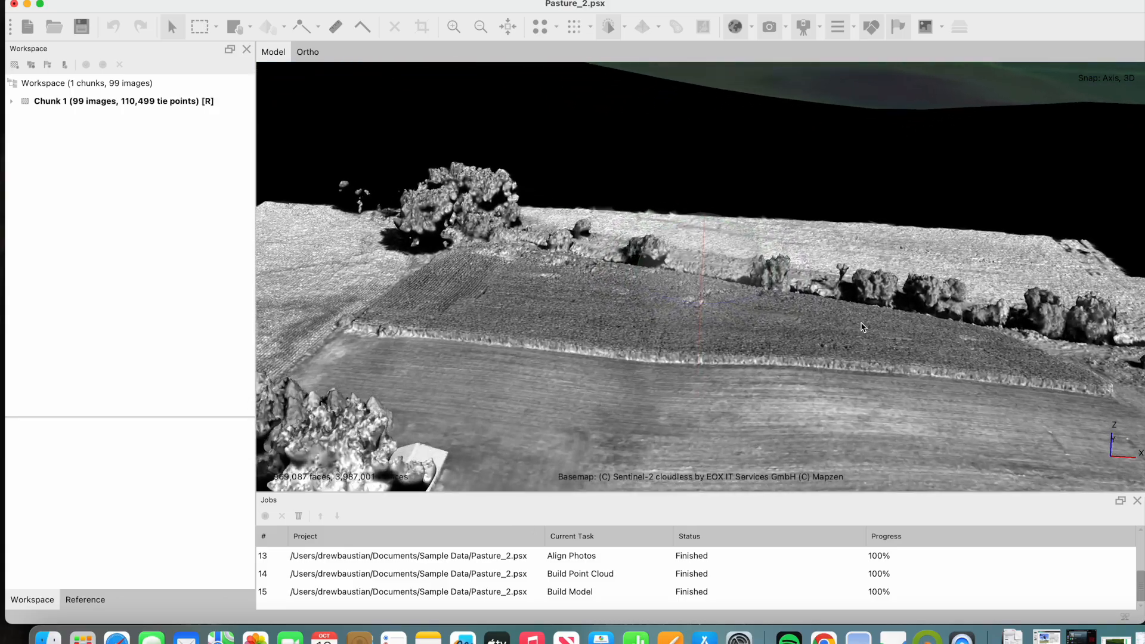
{"action": "scroll", "coordinate": [862, 327], "scroll_direction": "up", "scroll_amount": 5}
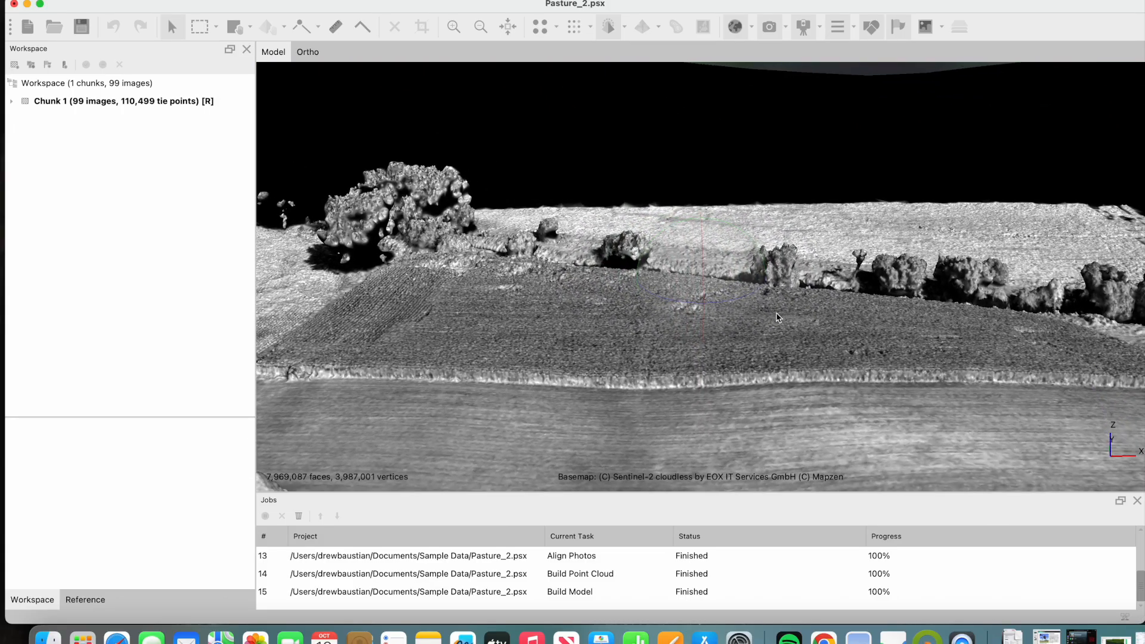
{"action": "left_click_drag", "start_coordinate": [750, 297], "coordinate": [873, 310]}
{"action": "left_click_drag", "start_coordinate": [939, 321], "coordinate": [476, 319]}
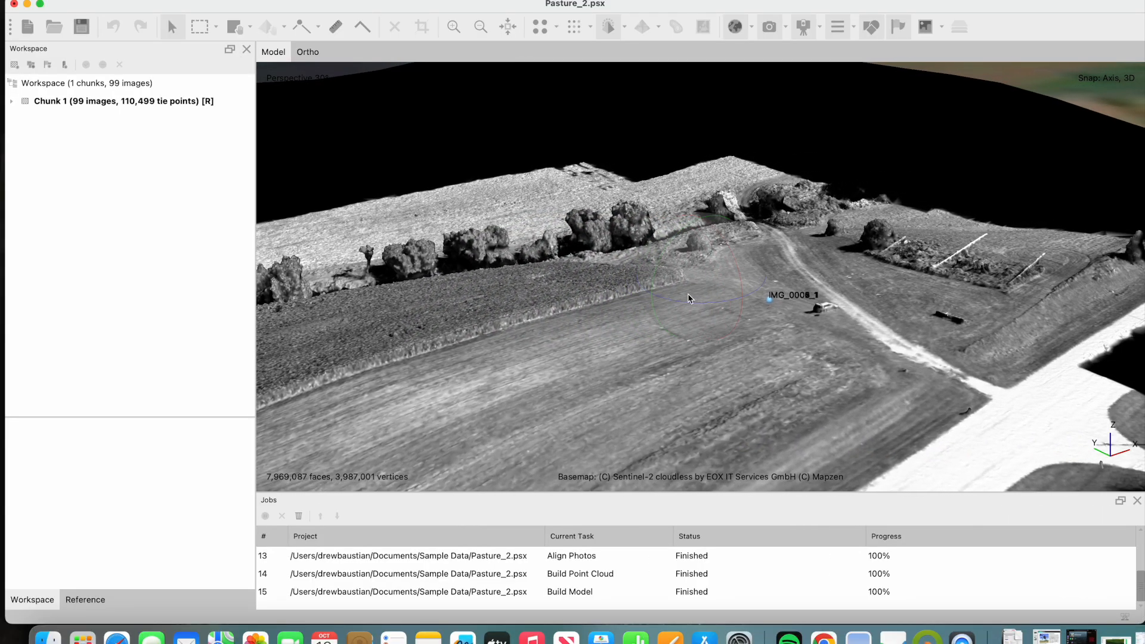
{"action": "mouse_move", "coordinate": [703, 304]}
{"action": "left_mouse_down"}
{"action": "mouse_move", "coordinate": [685, 302]}
{"action": "mouse_move", "coordinate": [695, 317]}
{"action": "left_mouse_up"}
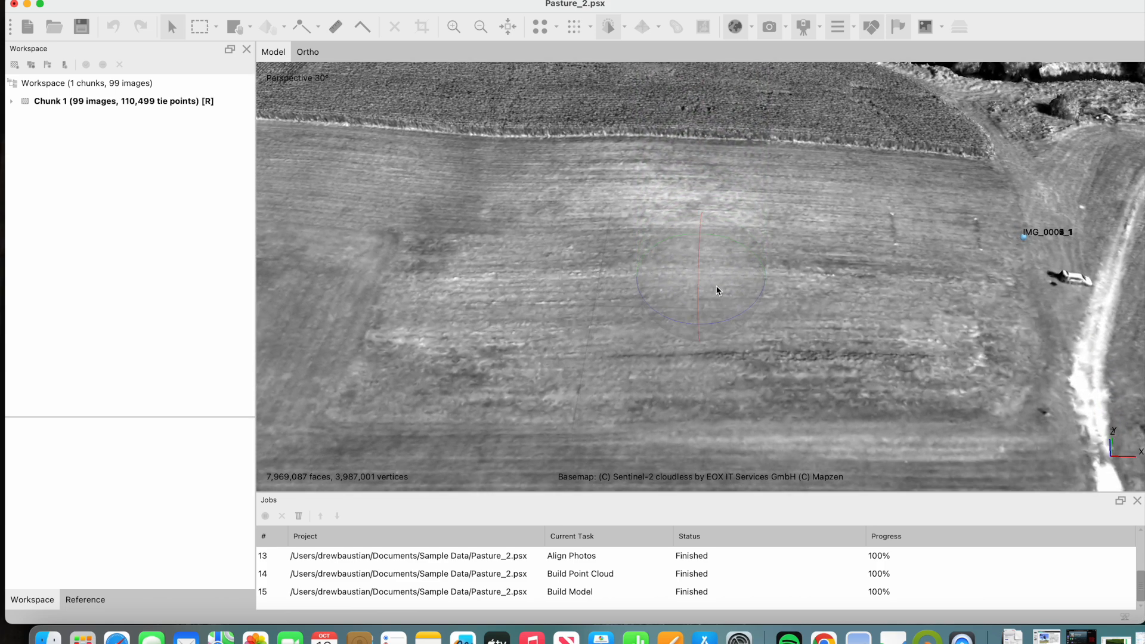
{"action": "middle_click_drag", "start_coordinate": [717, 289], "coordinate": [691, 506]}
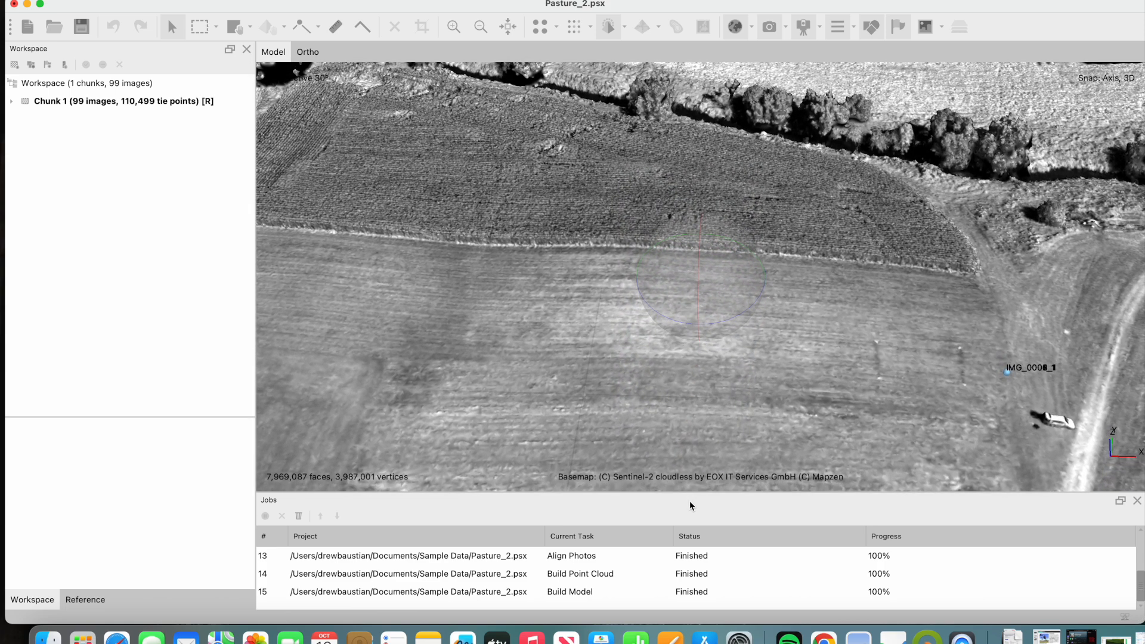
{"action": "scroll", "coordinate": [715, 329], "scroll_direction": "down", "scroll_amount": 10}
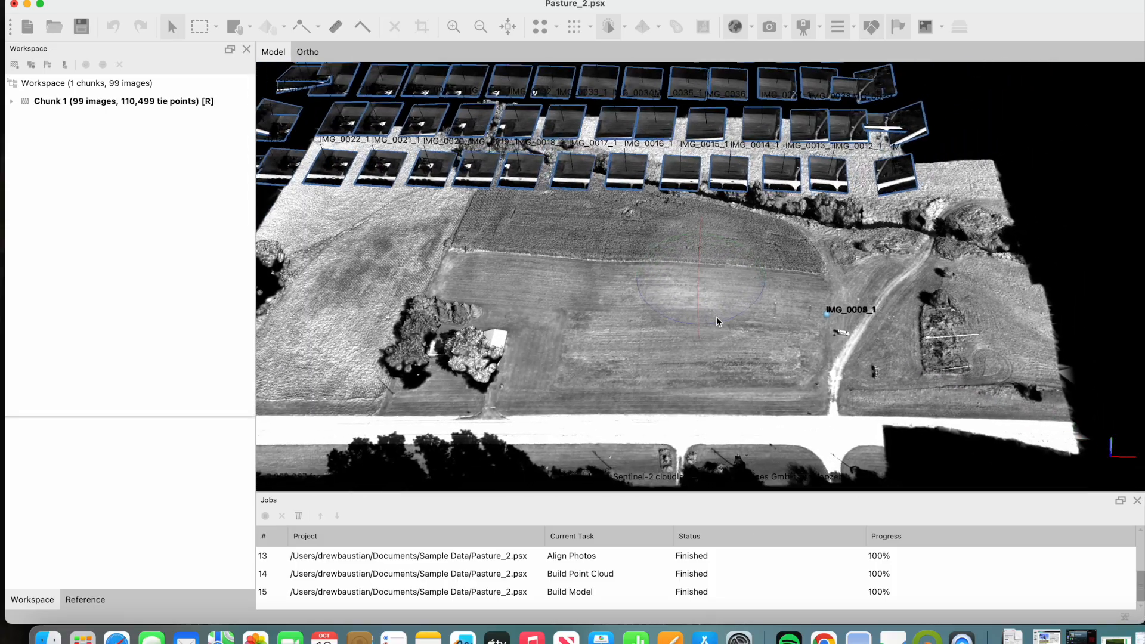
{"action": "scroll", "coordinate": [716, 304], "scroll_direction": "down", "scroll_amount": 3}
{"action": "left_click_drag", "start_coordinate": [695, 246], "coordinate": [696, 273]}
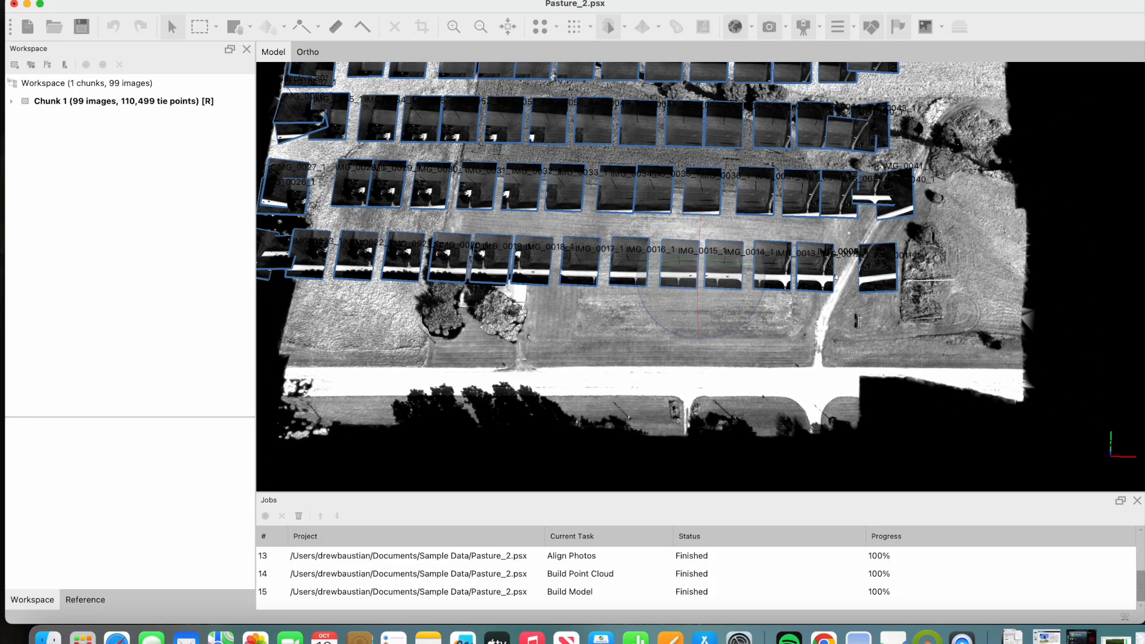
- Build a DEM in geographic WGS 84 (EPSG::4326) from the point cloud, with interpolation enabled and the project saved after each step
{"action": "left_click", "coordinate": [208, 0]}
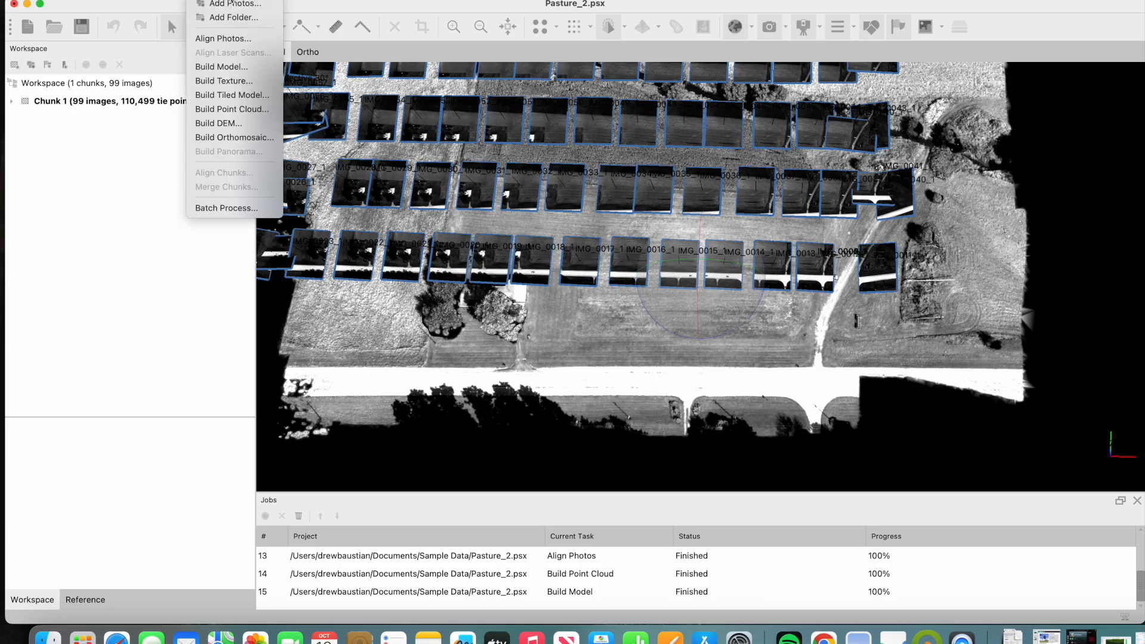
{"action": "left_click", "coordinate": [242, 127]}
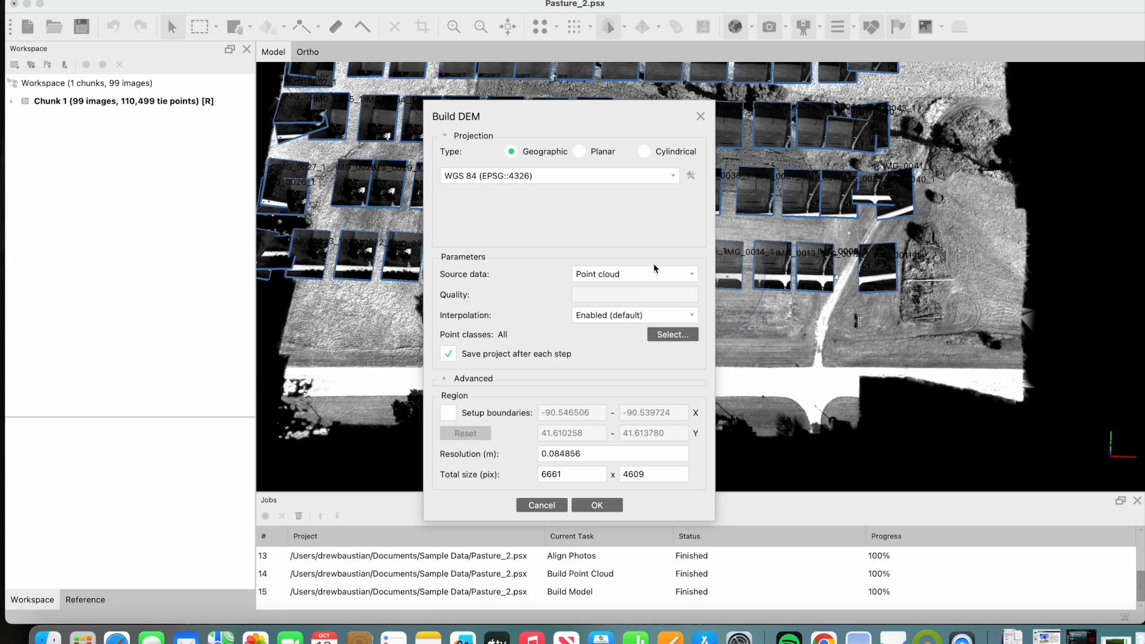
{"action": "left_click", "coordinate": [667, 273]}
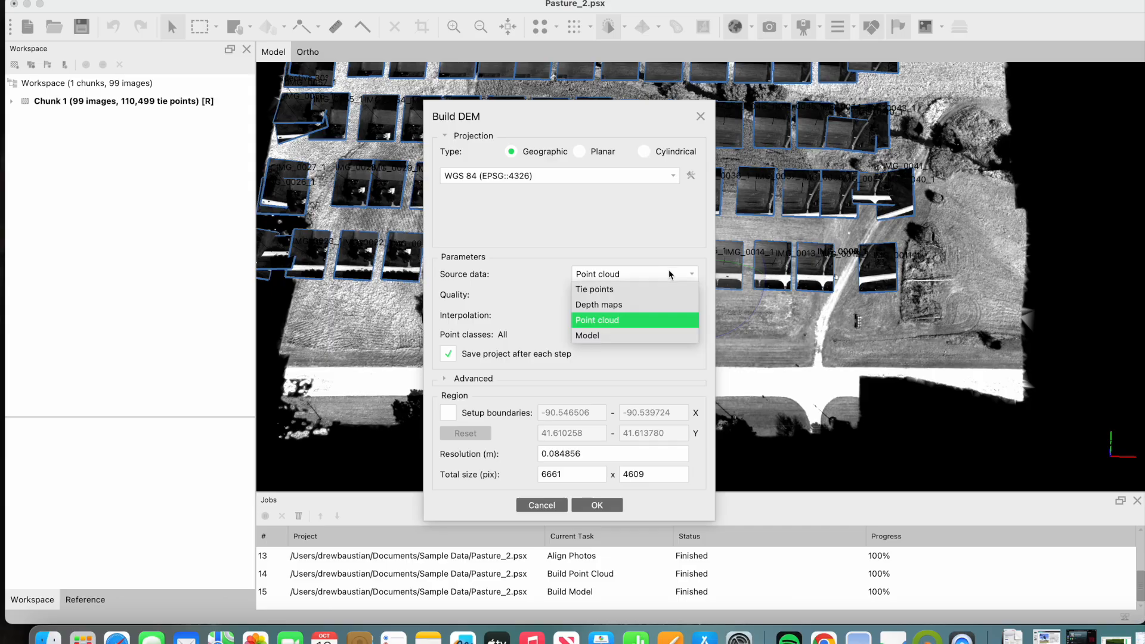
{"action": "left_click", "coordinate": [668, 273]}
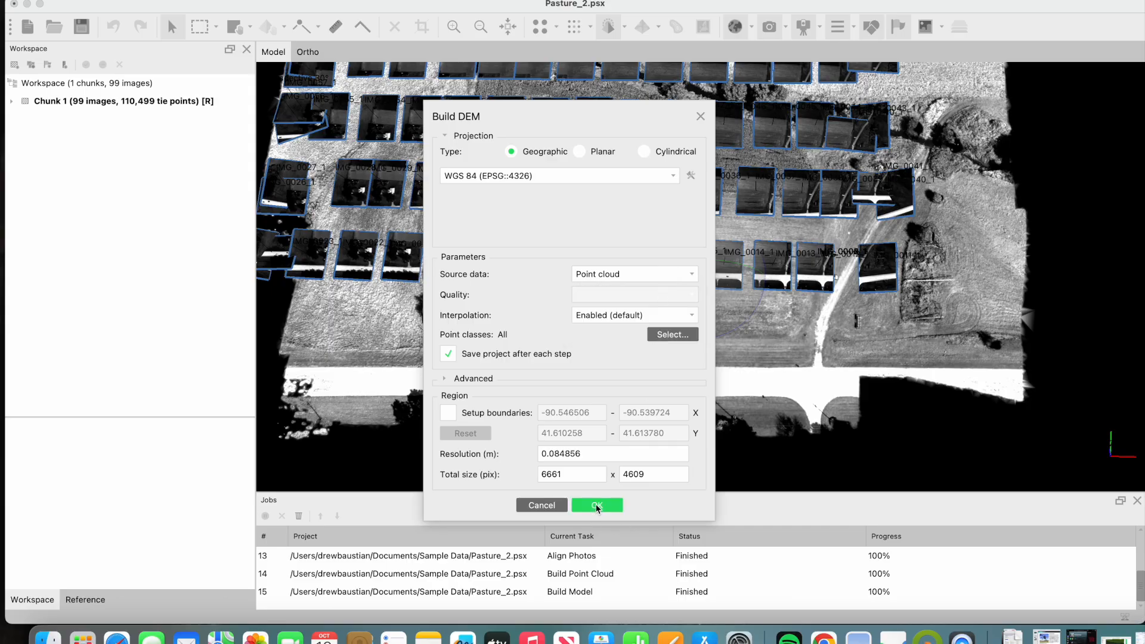
{"action": "left_click", "coordinate": [597, 505]}
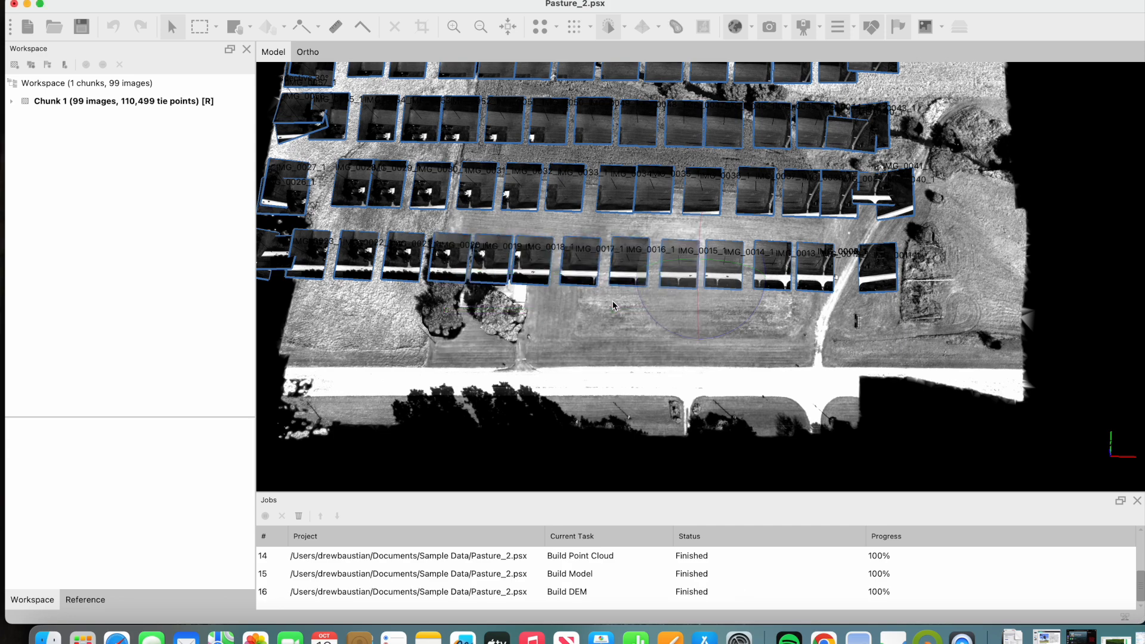
- Expand Chunk 1, display its DEM in the ortho view, and examine the elevation across the fields, tree line and buildings
{"action": "left_click_drag", "start_coordinate": [700, 238], "coordinate": [697, 243]}
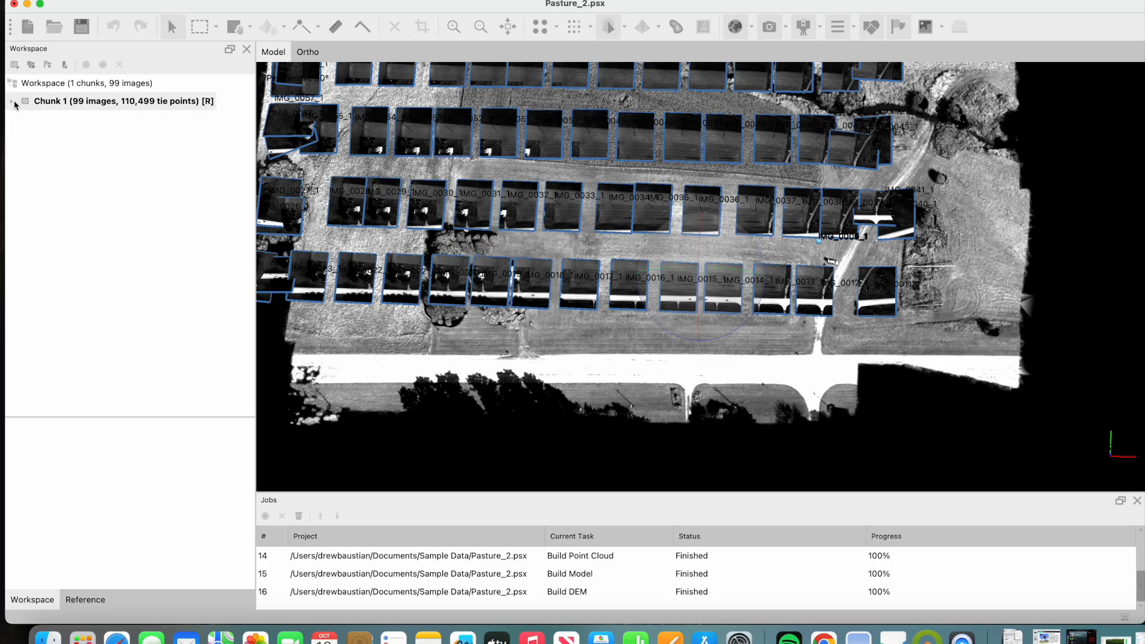
{"action": "left_click", "coordinate": [12, 102]}
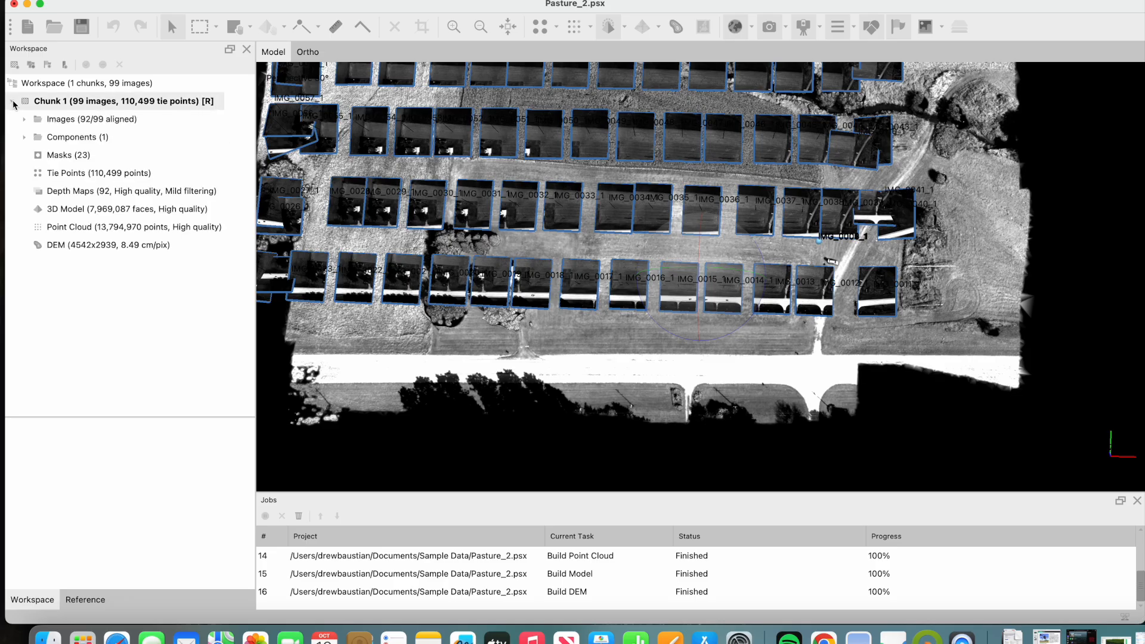
{"action": "double_click", "coordinate": [69, 245]}
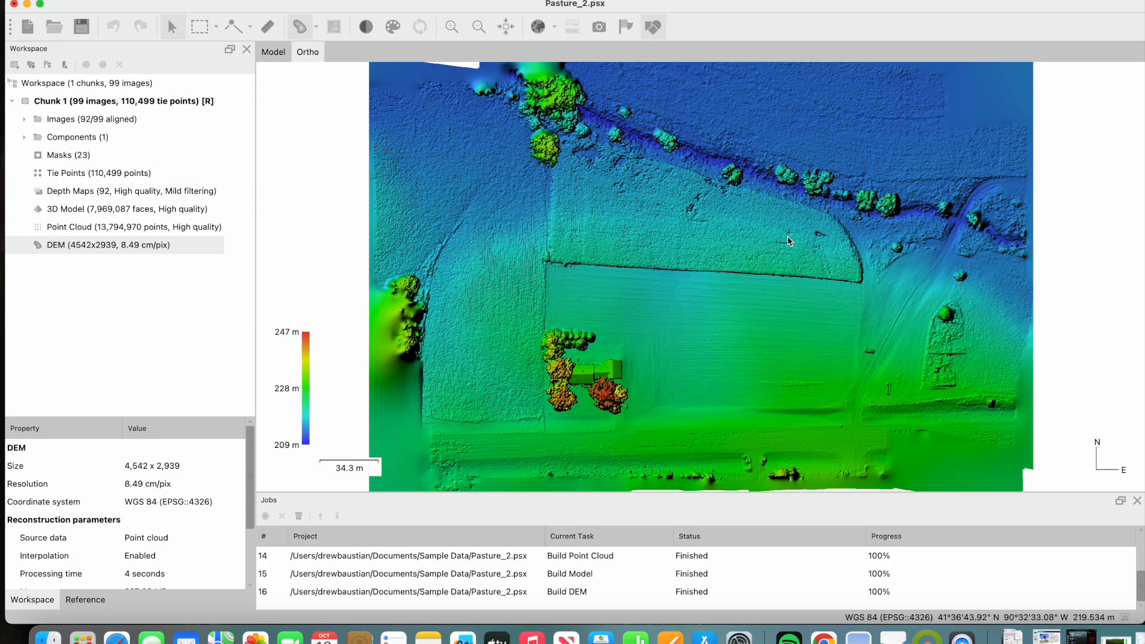
{"action": "mouse_move", "coordinate": [740, 269]}
{"action": "left_mouse_down"}
{"action": "mouse_move", "coordinate": [692, 300]}
{"action": "mouse_move", "coordinate": [731, 269]}
{"action": "left_mouse_up"}
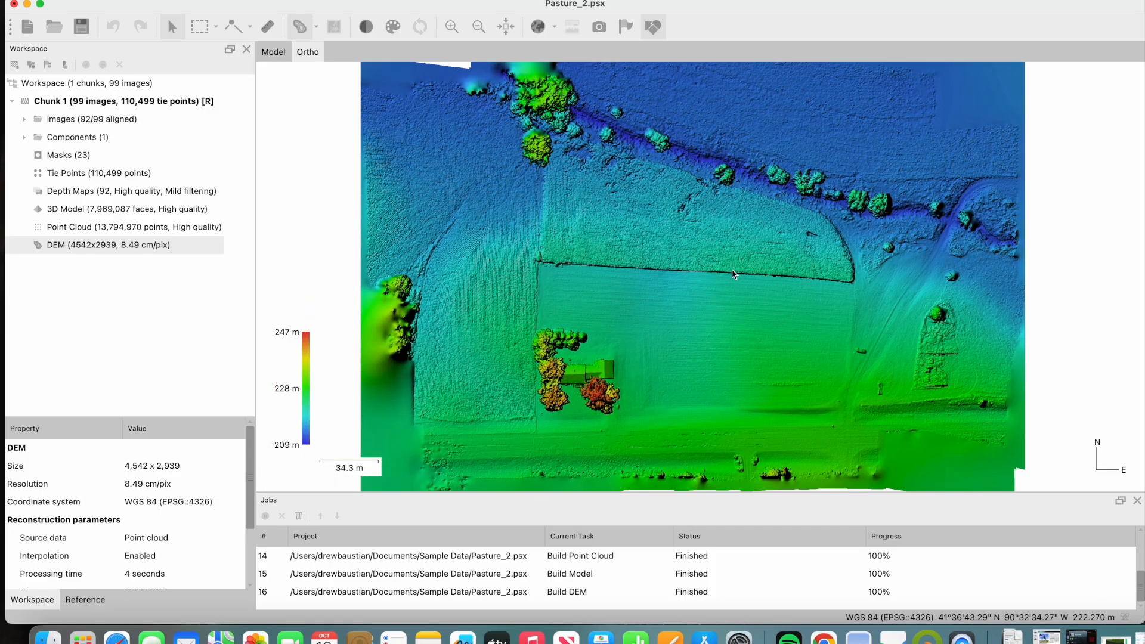
{"action": "scroll", "coordinate": [731, 270], "scroll_direction": "up", "scroll_amount": 5}
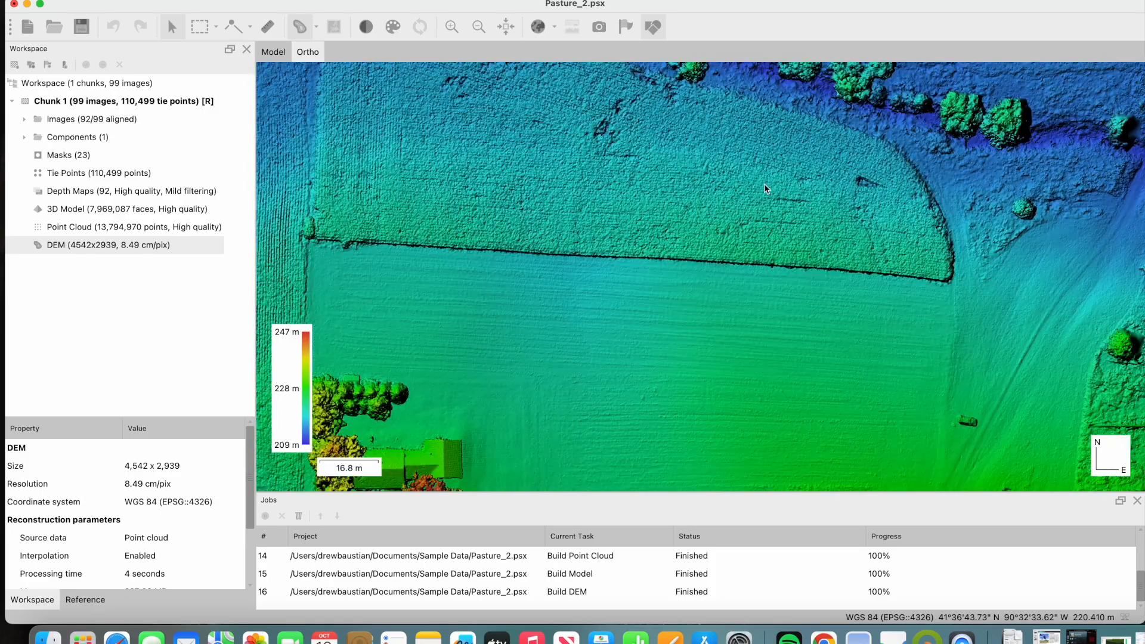
{"action": "scroll", "coordinate": [733, 155], "scroll_direction": "down", "scroll_amount": 1}
{"action": "scroll", "coordinate": [689, 168], "scroll_direction": "down", "scroll_amount": 3}
{"action": "left_click_drag", "start_coordinate": [689, 169], "coordinate": [675, 259]}
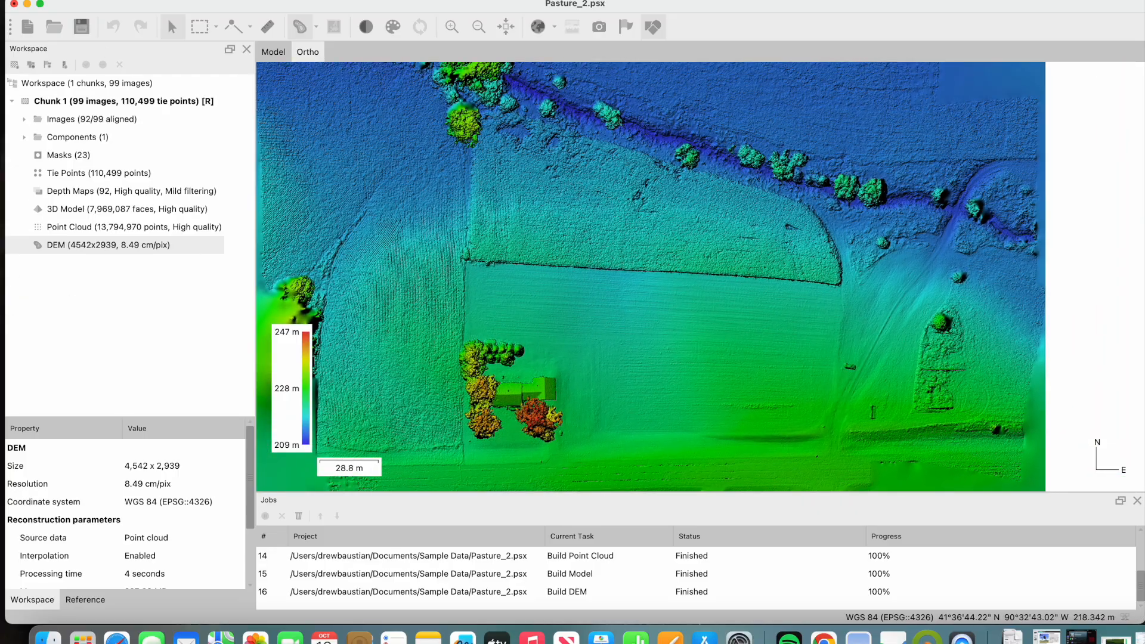
- Build an orthomosaic using the DEM as surface, Mosaic blending and hole filling, saving the project after each step
{"action": "left_click", "coordinate": [209, 1]}
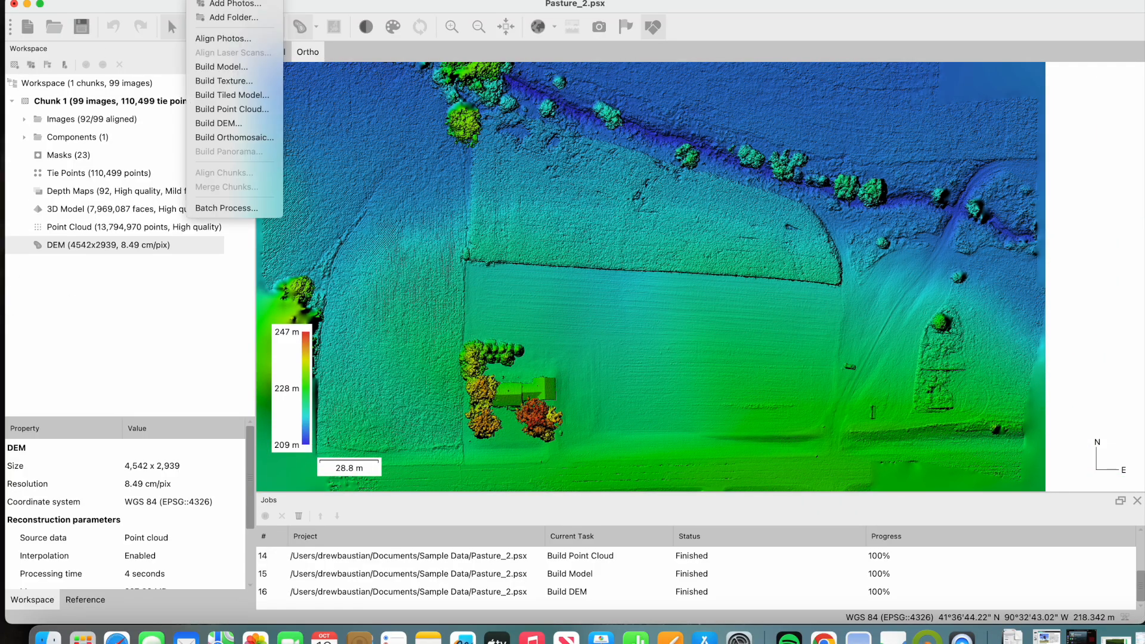
{"action": "left_click", "coordinate": [249, 139]}
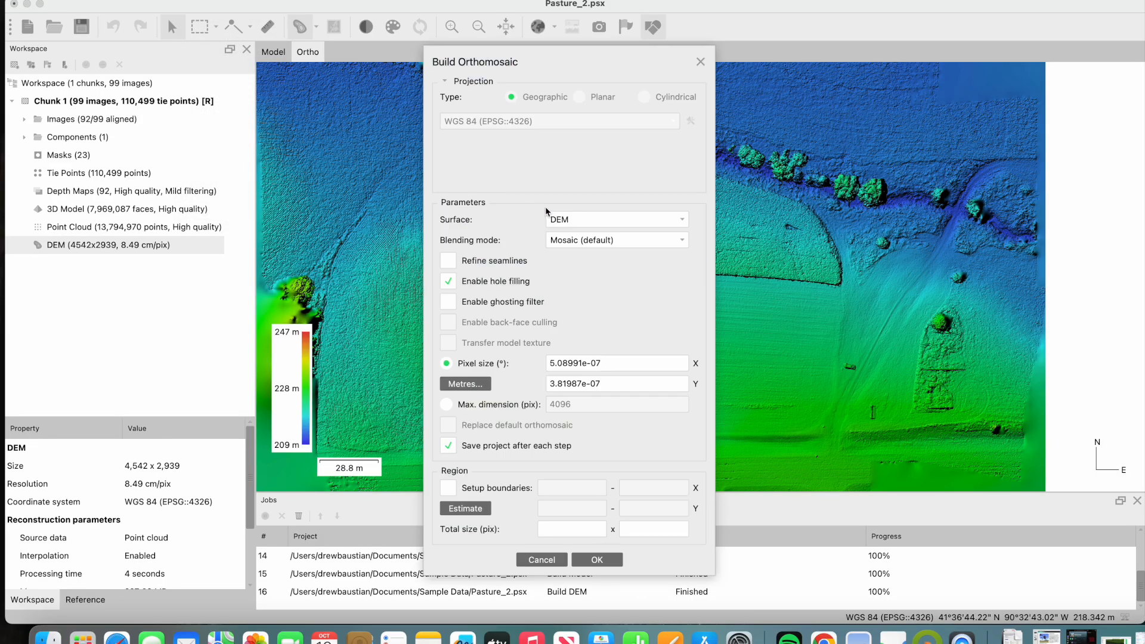
{"action": "left_click", "coordinate": [577, 224]}
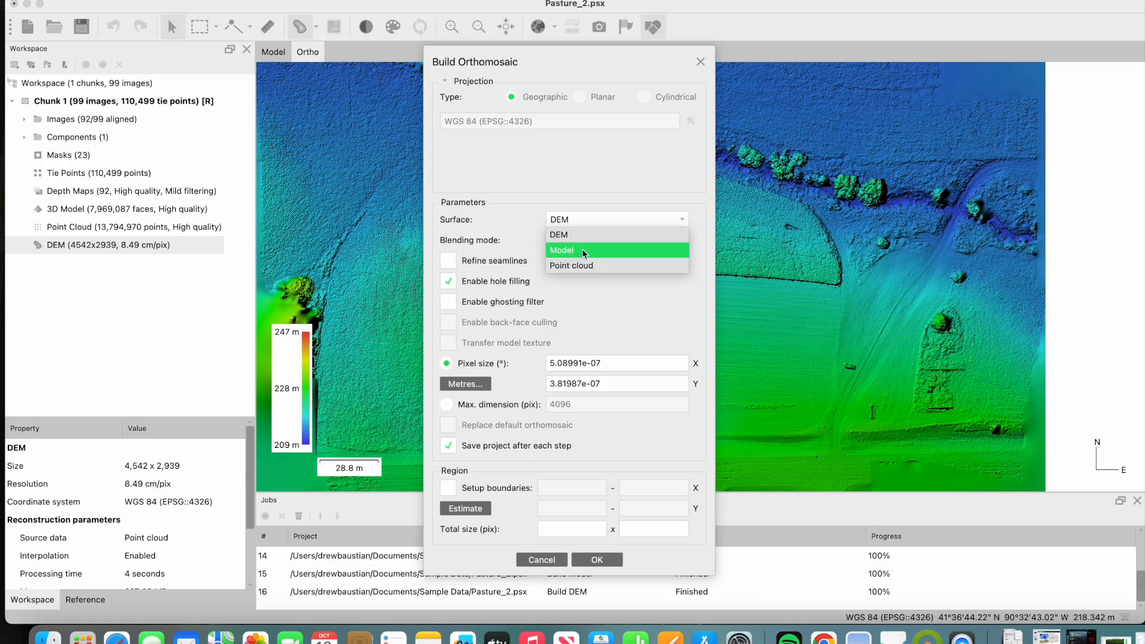
{"action": "left_click", "coordinate": [595, 220]}
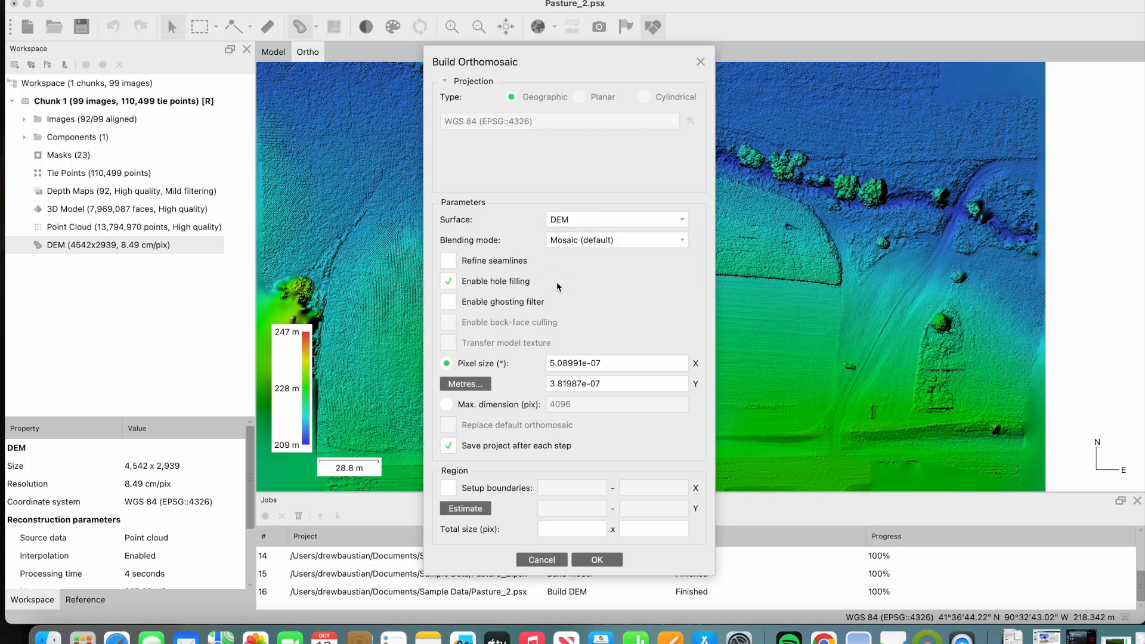
{"action": "left_click", "coordinate": [593, 563]}
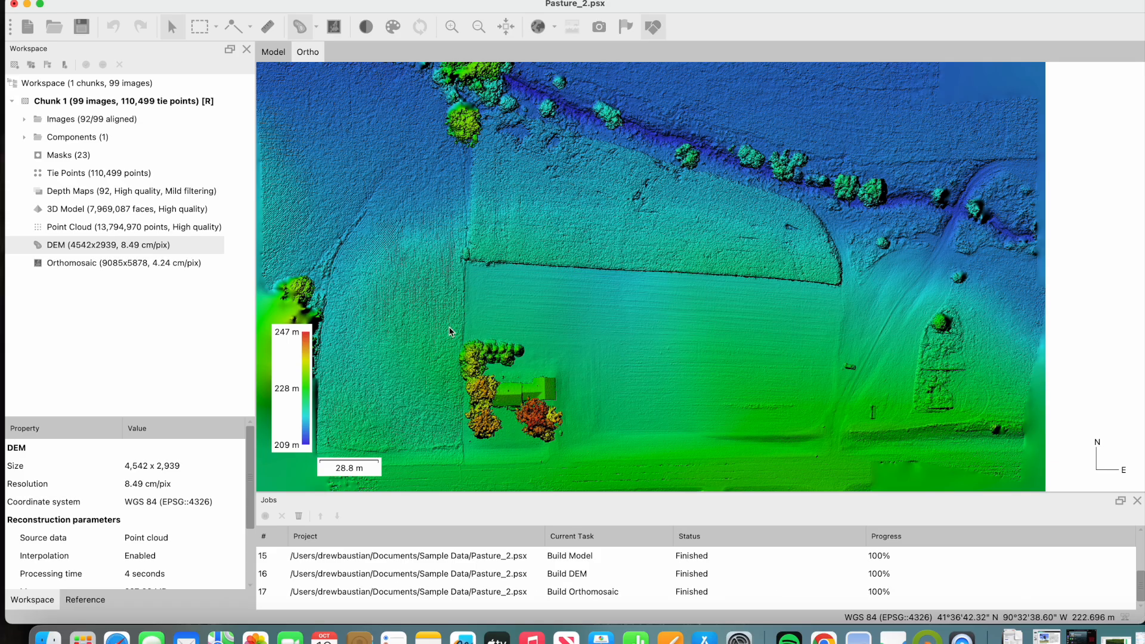
- Display the orthomosaic and examine the crop field, its boundaries and the surrounding pasture and track
{"action": "double_click", "coordinate": [68, 265]}
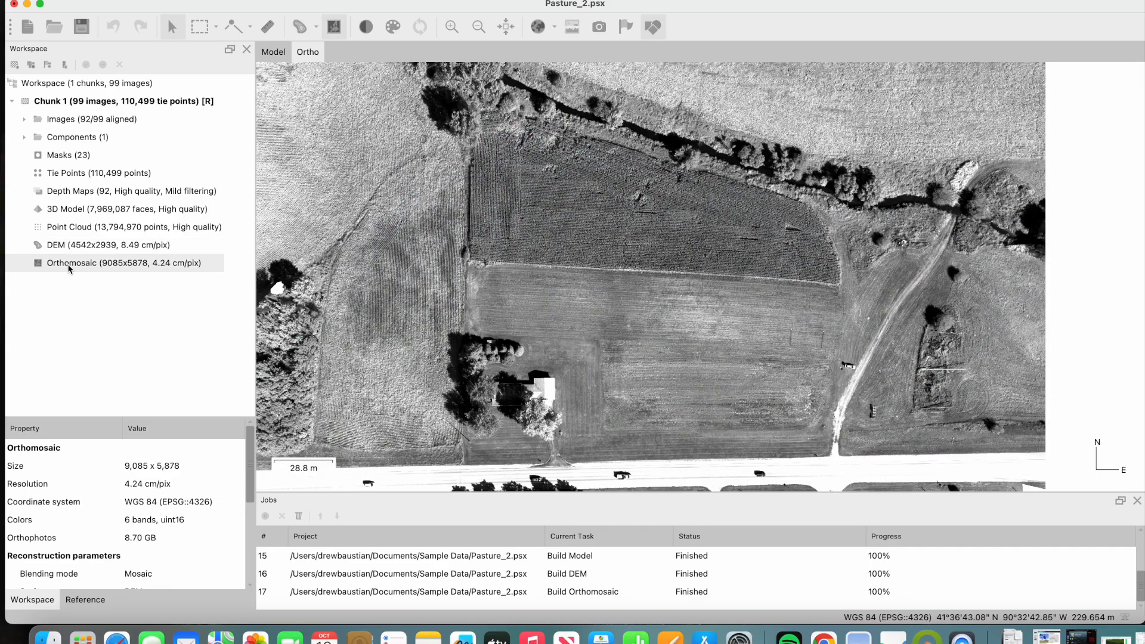
{"action": "left_click_drag", "start_coordinate": [680, 242], "coordinate": [683, 286]}
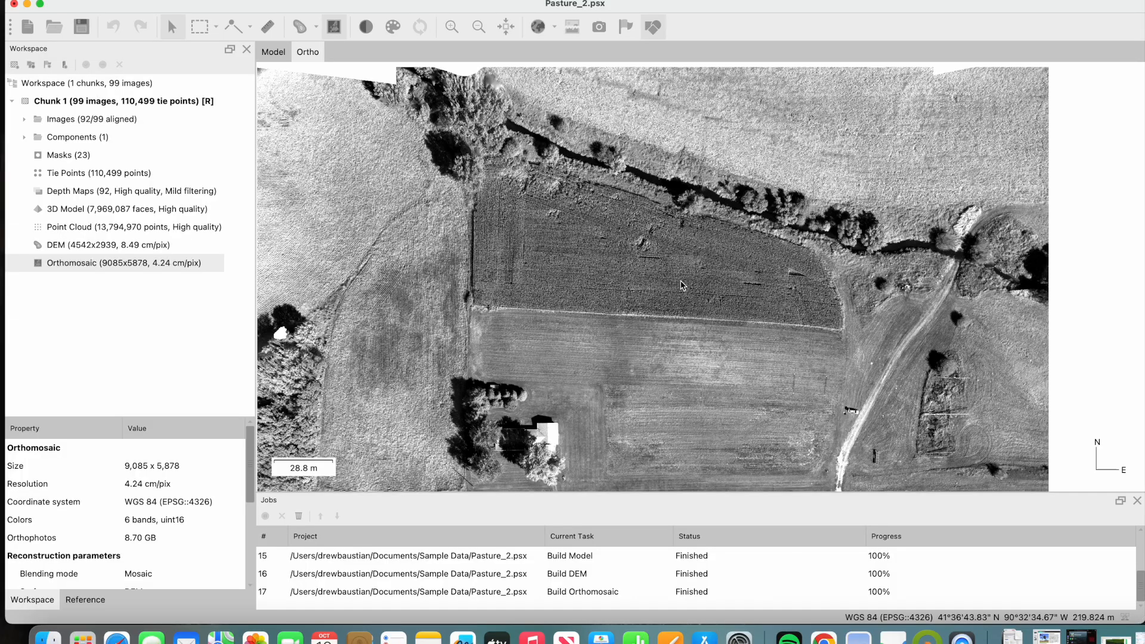
{"action": "scroll", "coordinate": [648, 287], "scroll_direction": "up", "scroll_amount": 3}
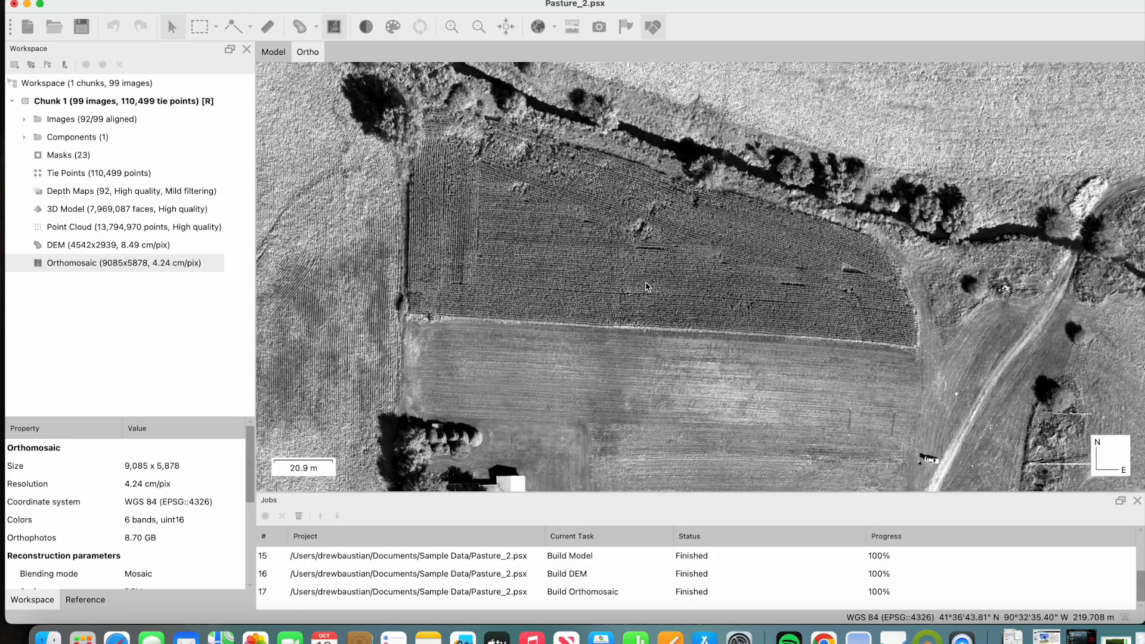
{"action": "left_click_drag", "start_coordinate": [739, 275], "coordinate": [649, 288]}
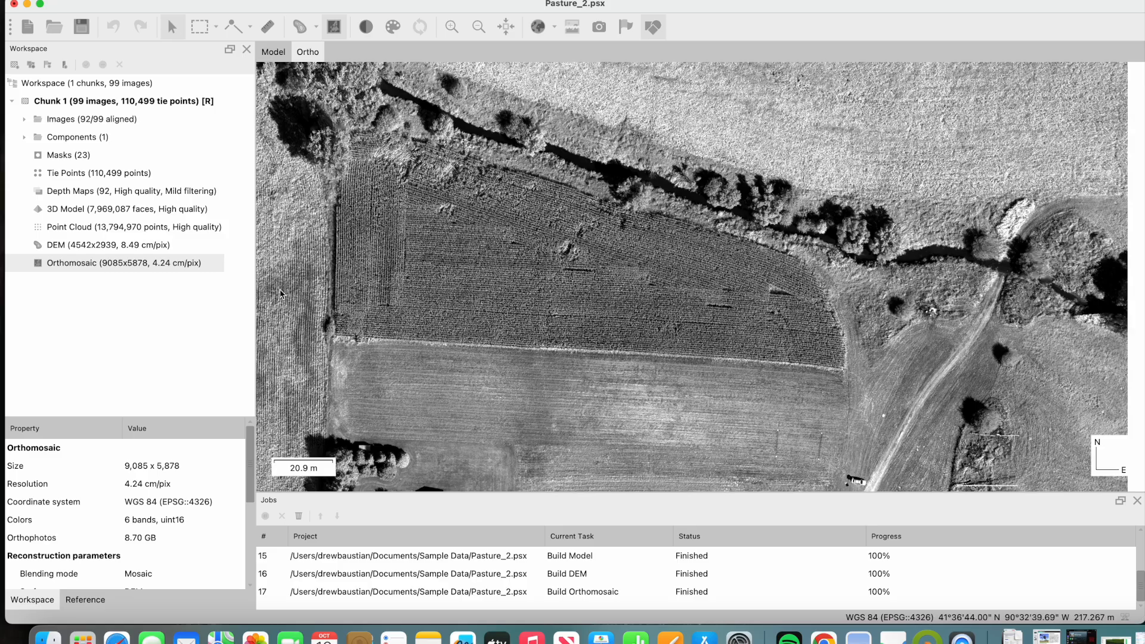
{"action": "mouse_move", "coordinate": [604, 251]}
{"action": "left_mouse_down"}
{"action": "mouse_move", "coordinate": [586, 285]}
{"action": "mouse_move", "coordinate": [616, 251]}
{"action": "left_mouse_up"}
{"action": "left_click_drag", "start_coordinate": [727, 266], "coordinate": [698, 231]}
{"action": "scroll", "coordinate": [703, 264], "scroll_direction": "up", "scroll_amount": 2}
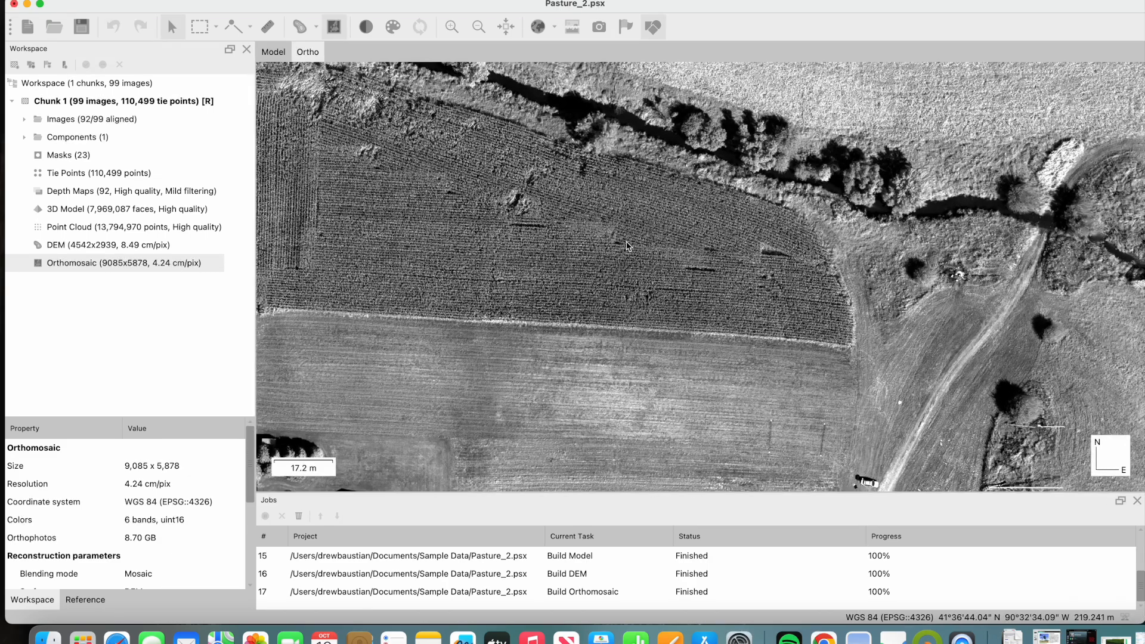
{"action": "left_click_drag", "start_coordinate": [626, 244], "coordinate": [681, 251]}
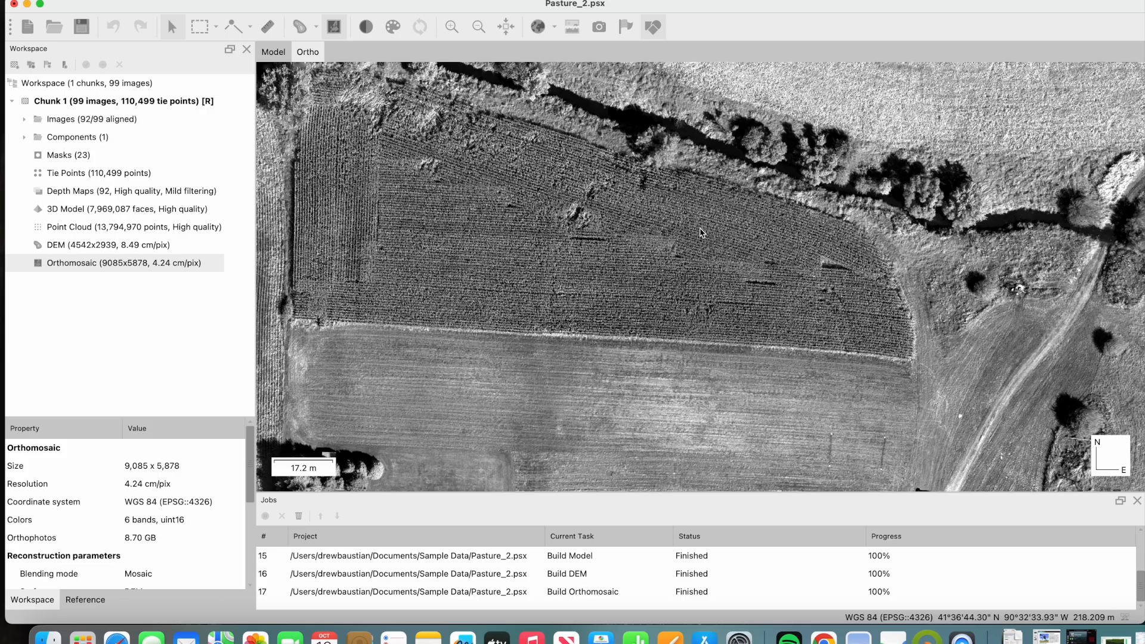
{"action": "left_click_drag", "start_coordinate": [774, 260], "coordinate": [815, 235]}
{"action": "scroll", "coordinate": [769, 256], "scroll_direction": "up", "scroll_amount": 2}
{"action": "scroll", "coordinate": [766, 255], "scroll_direction": "down", "scroll_amount": 4}
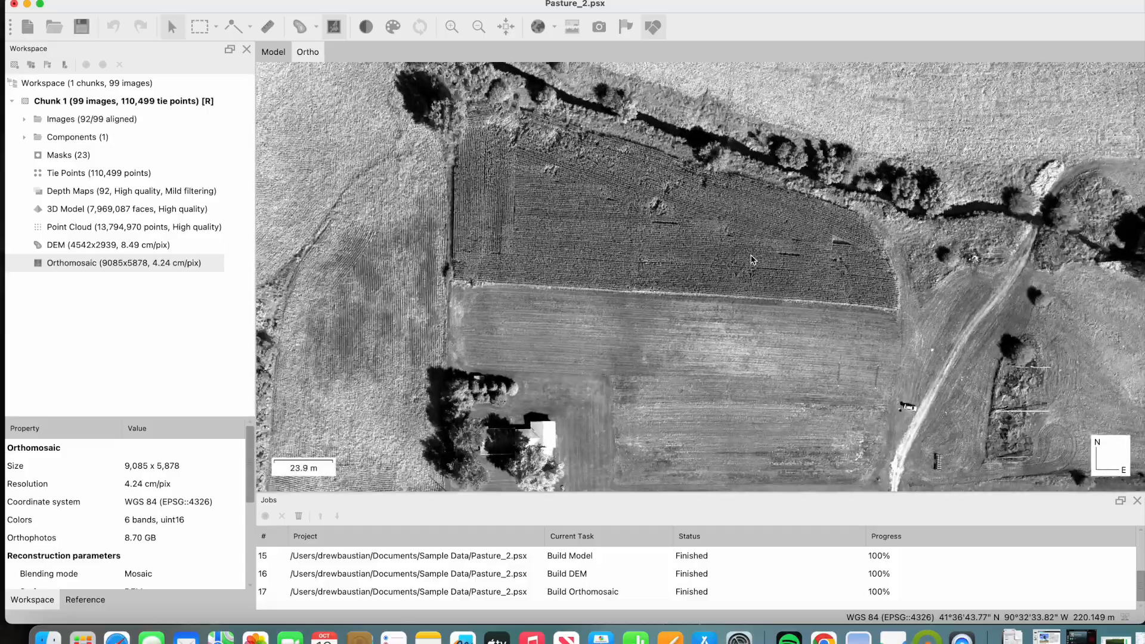
- Inspect the orthomosaic close up along the crop rows, the flattened patches and the field edge beside the creek
{"action": "left_click_drag", "start_coordinate": [794, 273], "coordinate": [765, 326]}
{"action": "scroll", "coordinate": [705, 246], "scroll_direction": "up", "scroll_amount": 4}
{"action": "scroll", "coordinate": [716, 307], "scroll_direction": "up", "scroll_amount": 3}
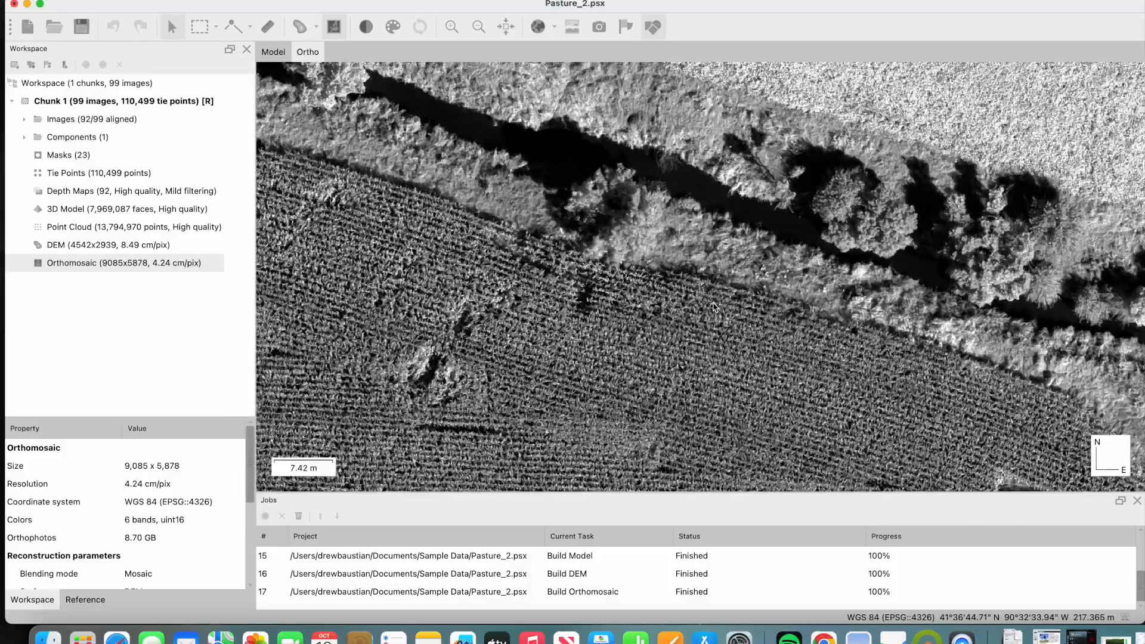
{"action": "left_click_drag", "start_coordinate": [373, 160], "coordinate": [673, 215]}
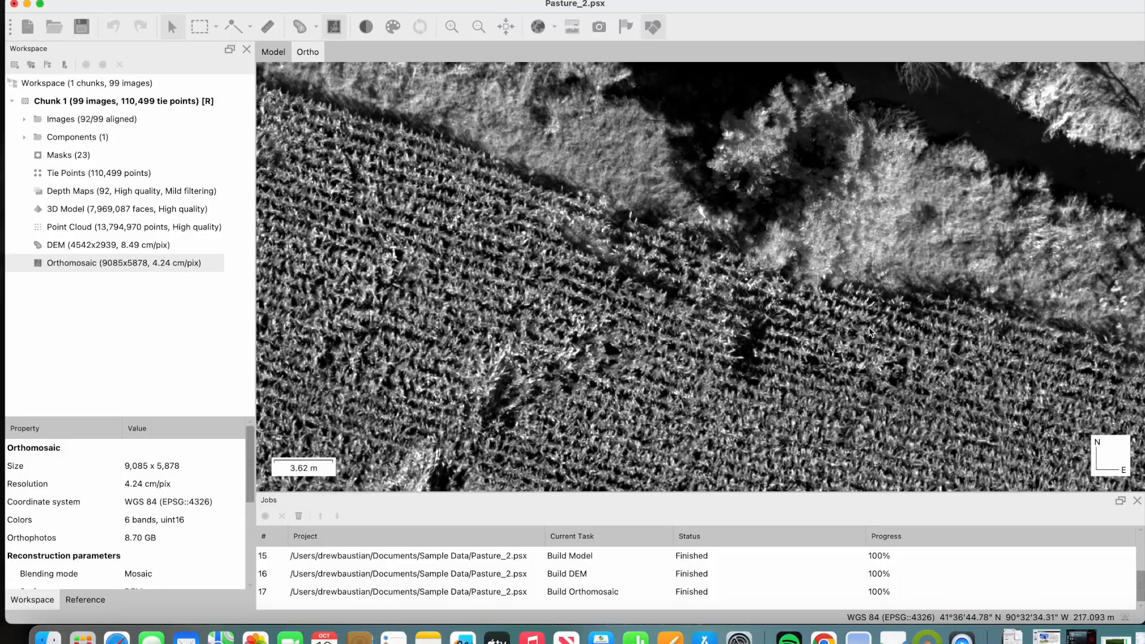
{"action": "scroll", "coordinate": [674, 216], "scroll_direction": "up", "scroll_amount": 1}
{"action": "scroll", "coordinate": [673, 216], "scroll_direction": "down", "scroll_amount": 2}
{"action": "left_click_drag", "start_coordinate": [382, 173], "coordinate": [903, 253]}
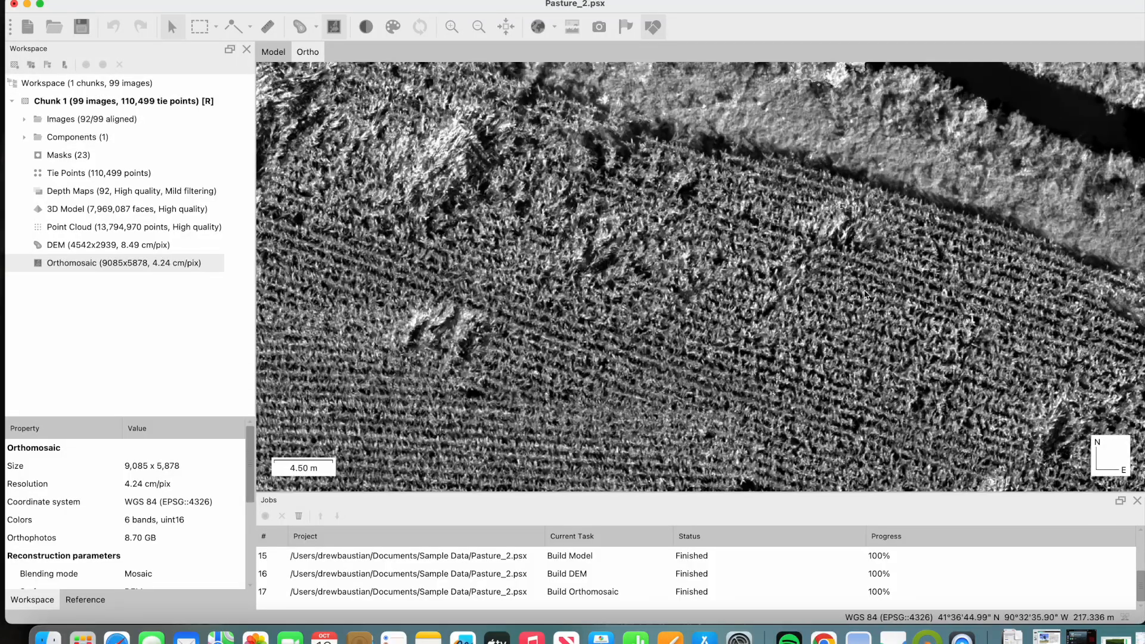
{"action": "left_click_drag", "start_coordinate": [606, 239], "coordinate": [644, 242]}
{"action": "scroll", "coordinate": [548, 179], "scroll_direction": "down", "scroll_amount": 1}
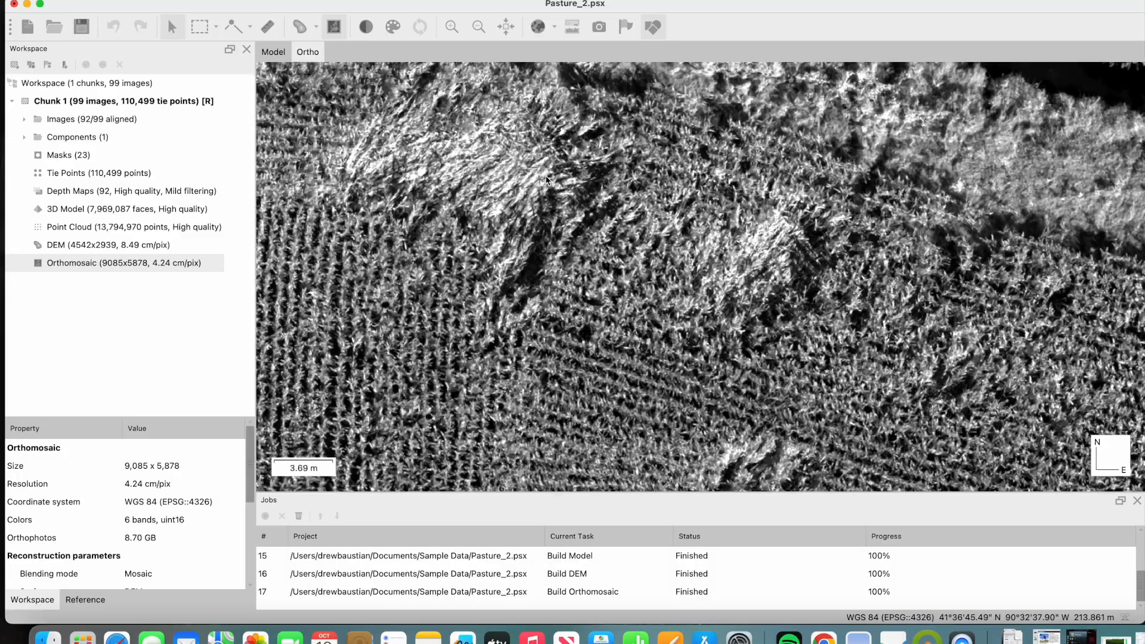
{"action": "scroll", "coordinate": [548, 179], "scroll_direction": "down", "scroll_amount": 1}
{"action": "left_click_drag", "start_coordinate": [518, 167], "coordinate": [559, 269]}
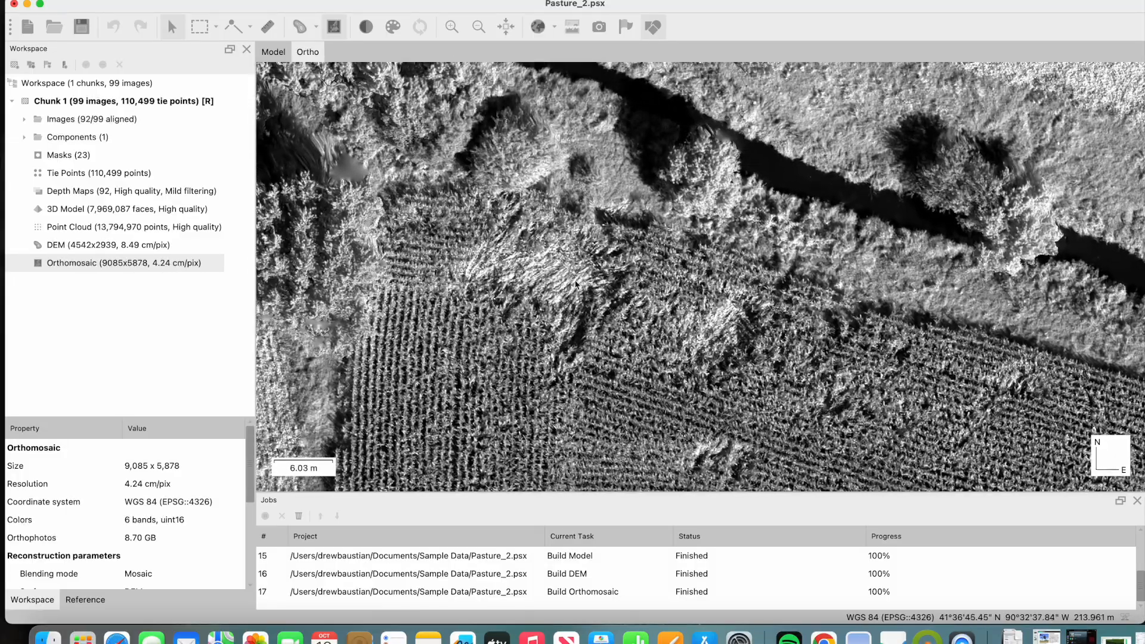
{"action": "left_click_drag", "start_coordinate": [838, 304], "coordinate": [667, 103]}
{"action": "scroll", "coordinate": [659, 112], "scroll_direction": "down", "scroll_amount": 5}
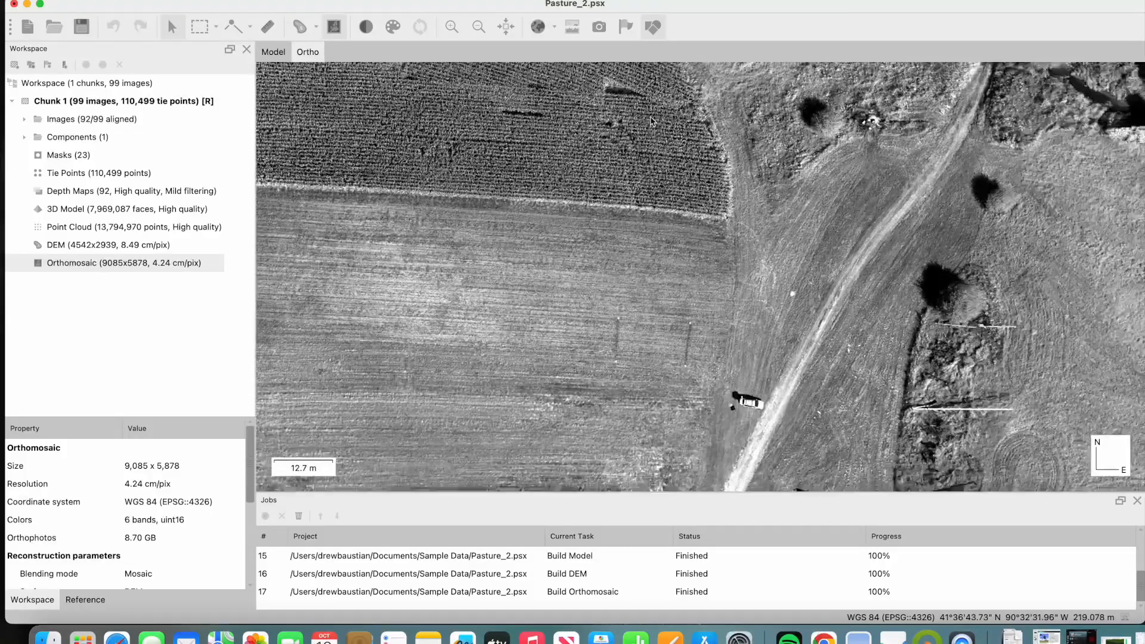
- Inspect the orthomosaic's fine detail at the vehicle parked beside the track and the farm implement south-east of it
{"action": "left_click_drag", "start_coordinate": [650, 121], "coordinate": [630, 51]}
{"action": "left_click_drag", "start_coordinate": [726, 302], "coordinate": [712, 151]}
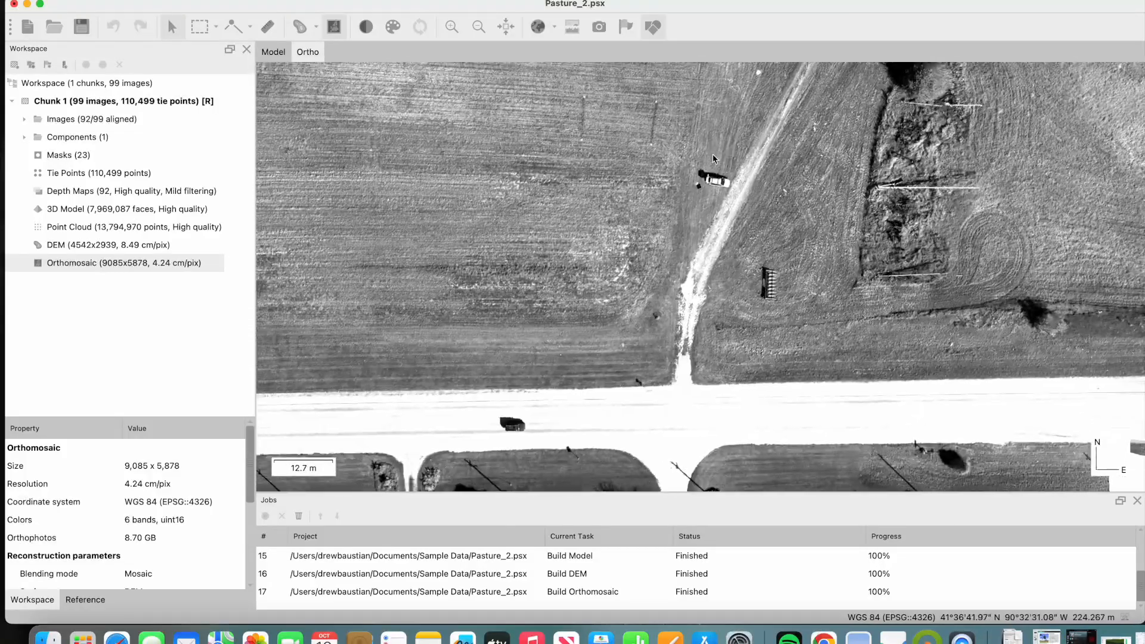
{"action": "scroll", "coordinate": [720, 181], "scroll_direction": "up", "scroll_amount": 10}
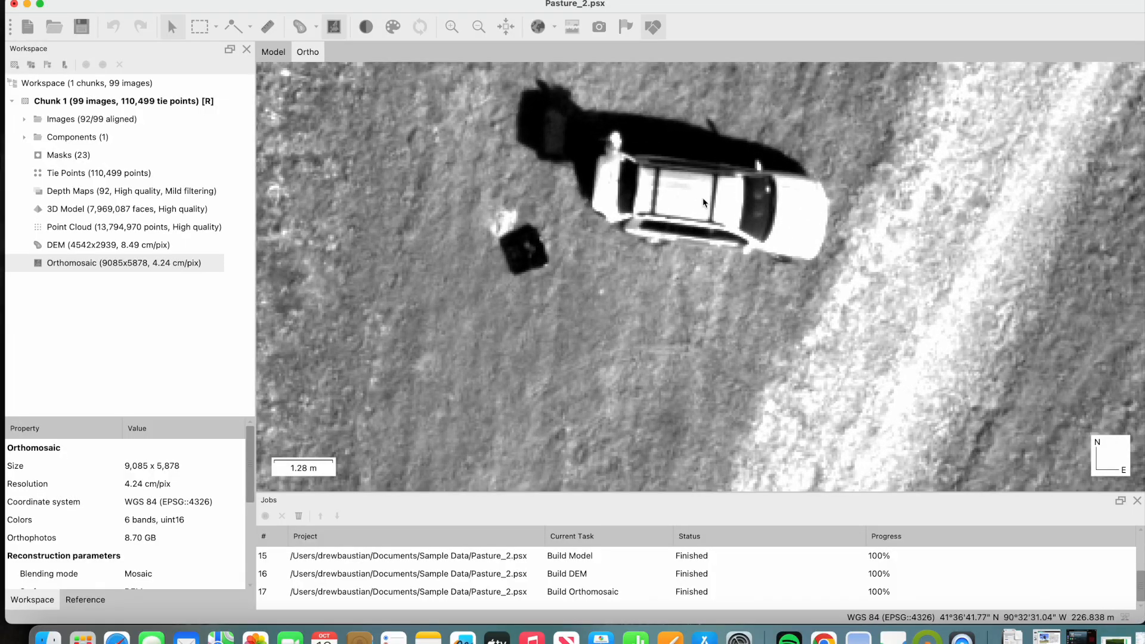
{"action": "scroll", "coordinate": [703, 203], "scroll_direction": "down", "scroll_amount": 3}
{"action": "scroll", "coordinate": [706, 203], "scroll_direction": "up", "scroll_amount": 3}
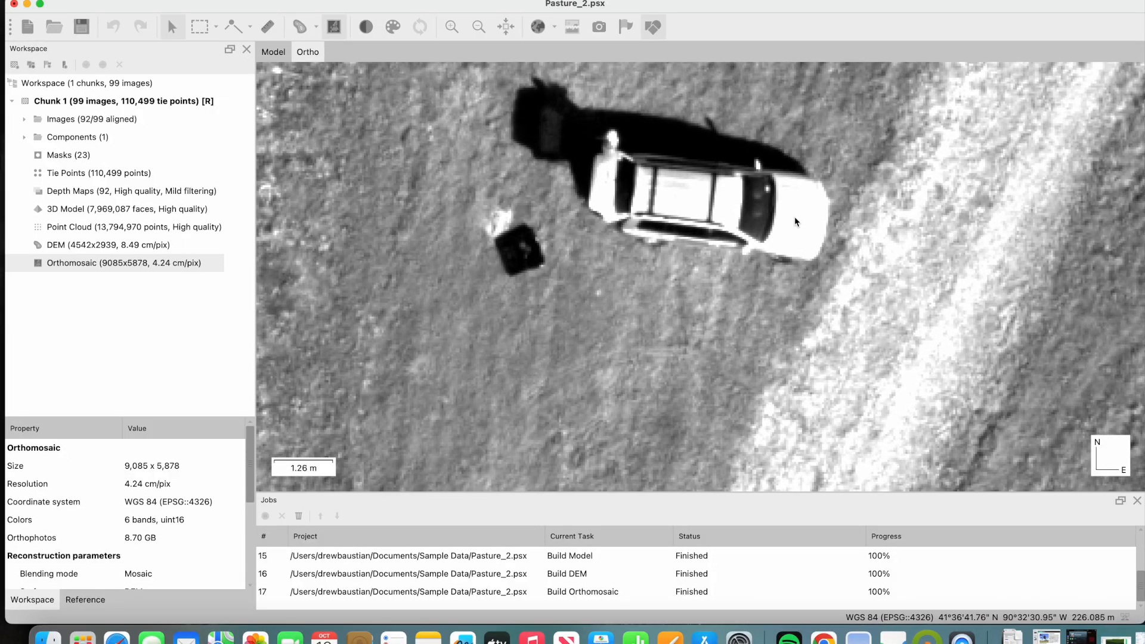
{"action": "scroll", "coordinate": [740, 218], "scroll_direction": "down", "scroll_amount": 6}
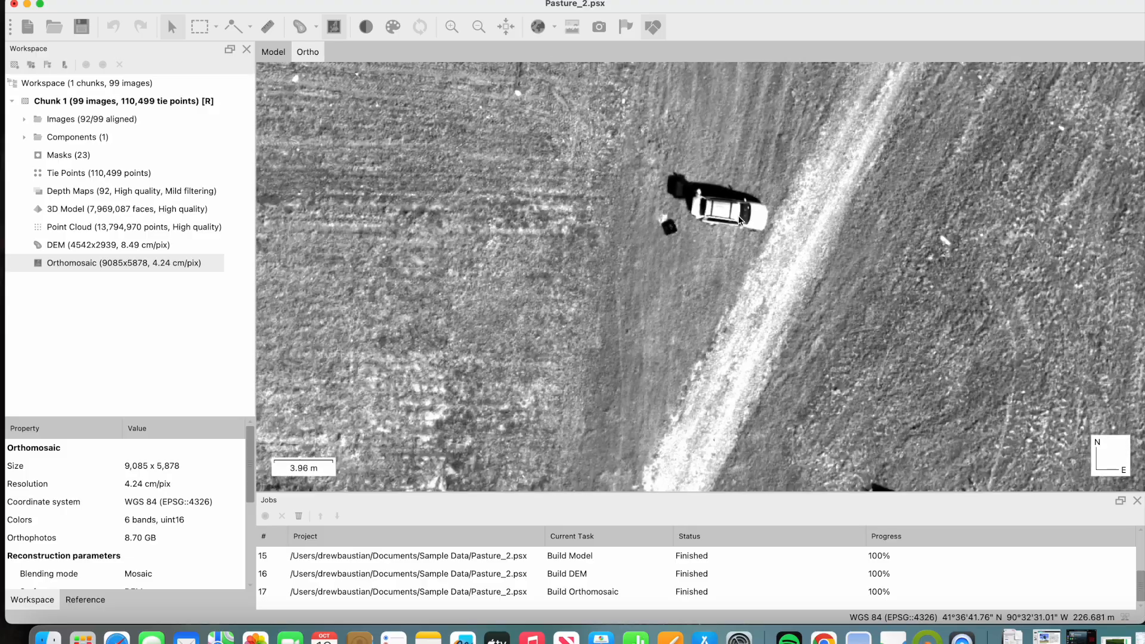
{"action": "scroll", "coordinate": [739, 218], "scroll_direction": "down", "scroll_amount": 1}
{"action": "scroll", "coordinate": [799, 328], "scroll_direction": "up", "scroll_amount": 18}
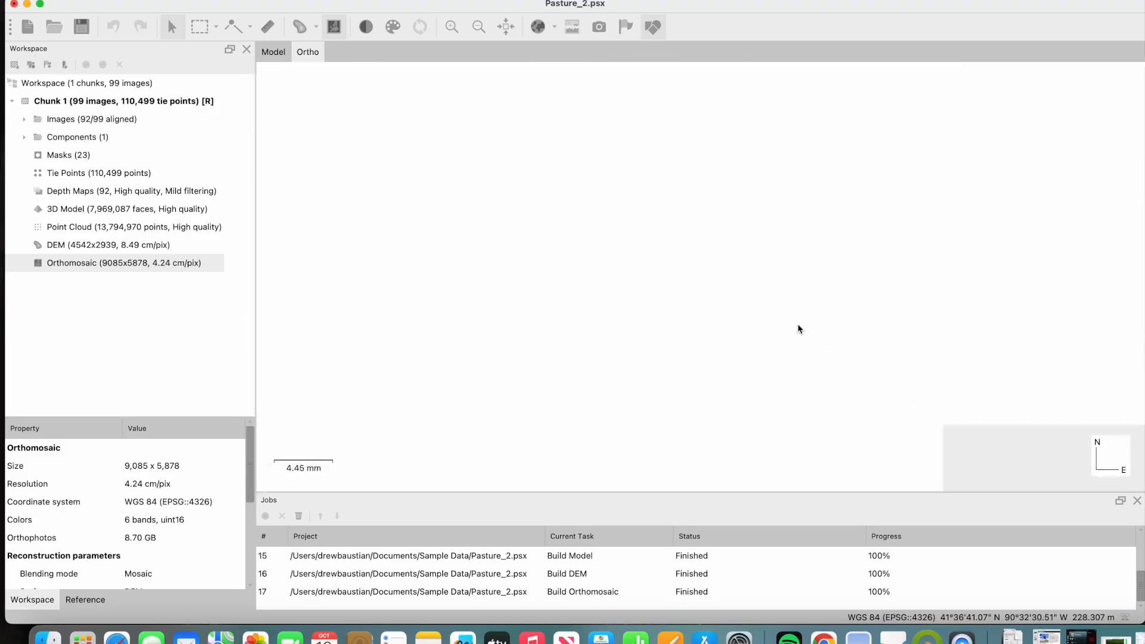
{"action": "scroll", "coordinate": [799, 328], "scroll_direction": "down", "scroll_amount": 11}
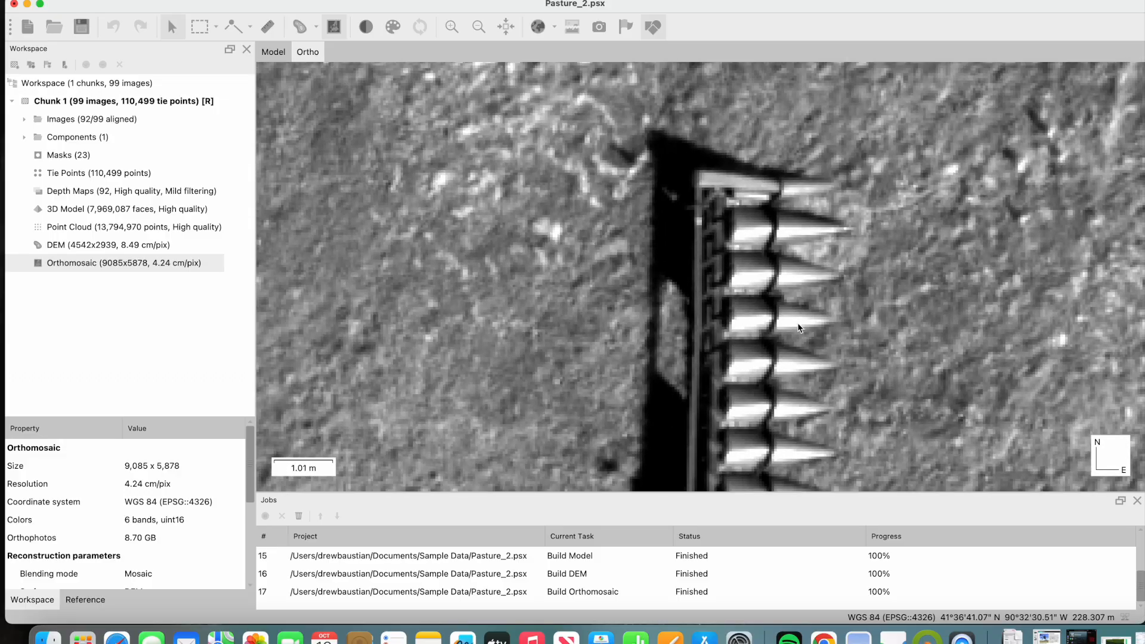
{"action": "scroll", "coordinate": [777, 239], "scroll_direction": "down", "scroll_amount": 2}
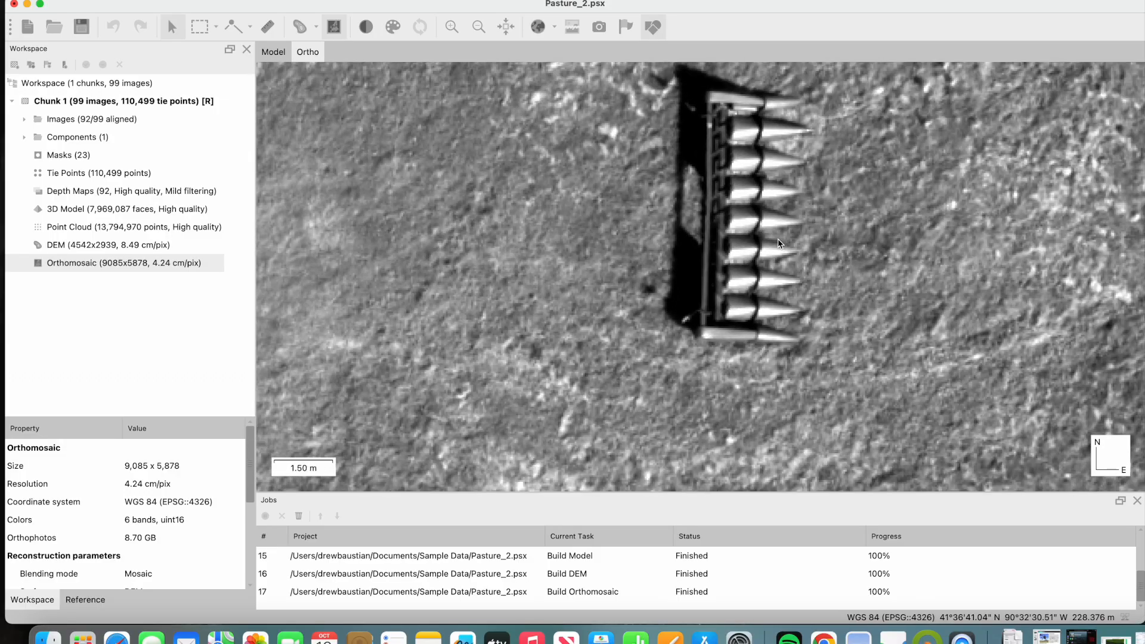
- Inspect the pixel detail of the farm implement in the orthomosaic, ending on an overview of the crop field and creek
{"action": "scroll", "coordinate": [686, 233], "scroll_direction": "down", "scroll_amount": 7}
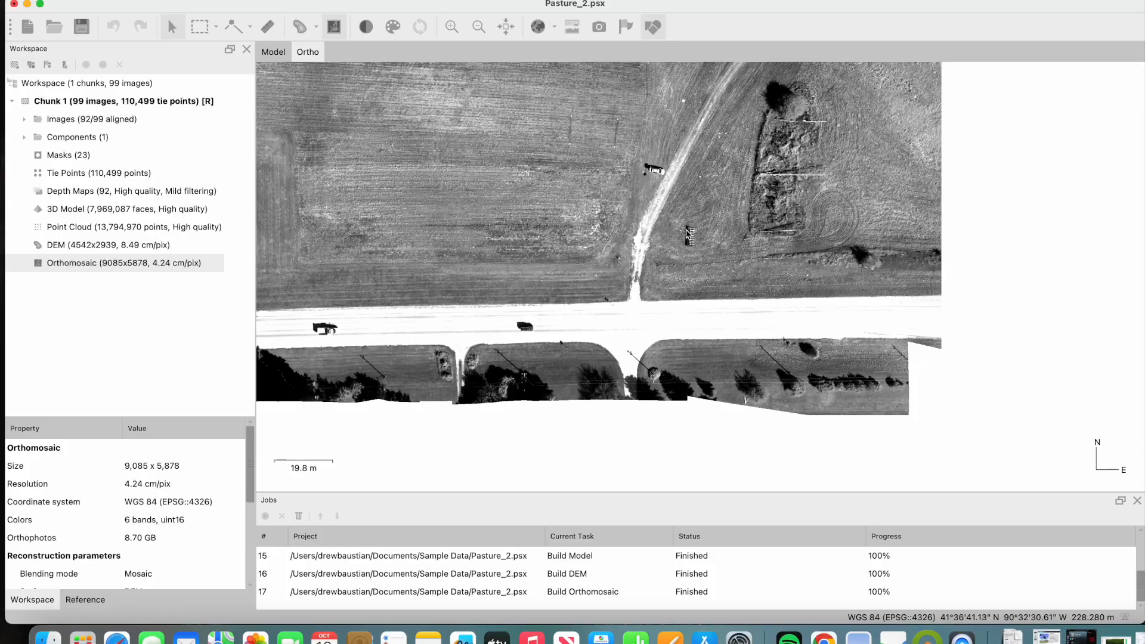
{"action": "left_click_drag", "start_coordinate": [686, 230], "coordinate": [844, 519]}
{"action": "left_click_drag", "start_coordinate": [412, 171], "coordinate": [461, 219]}
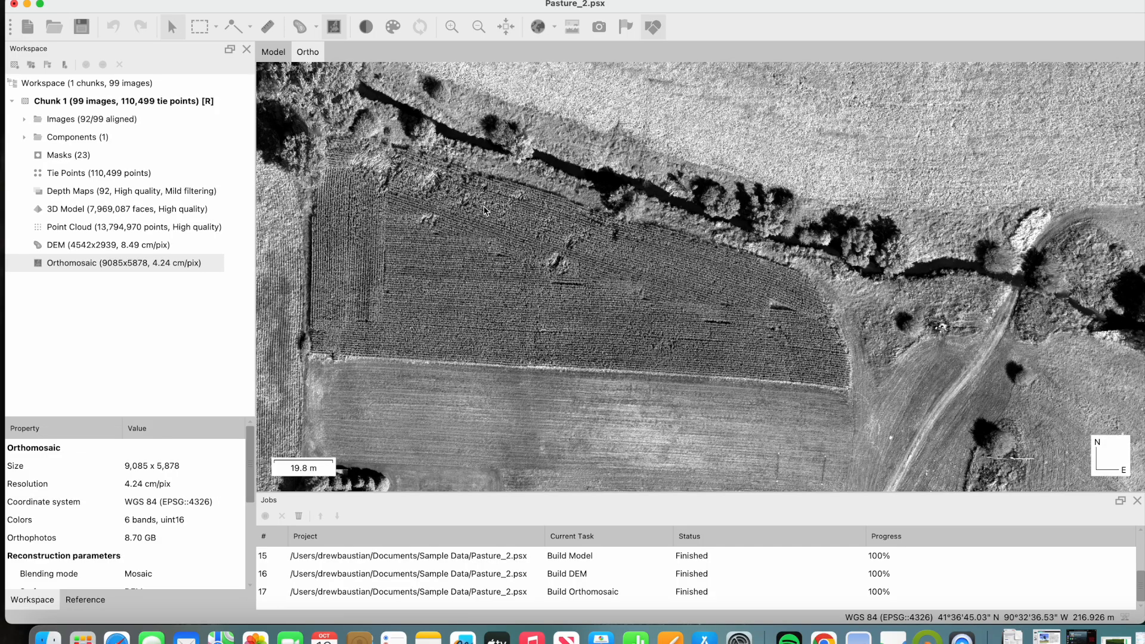
{"action": "right_click", "coordinate": [157, 268]}
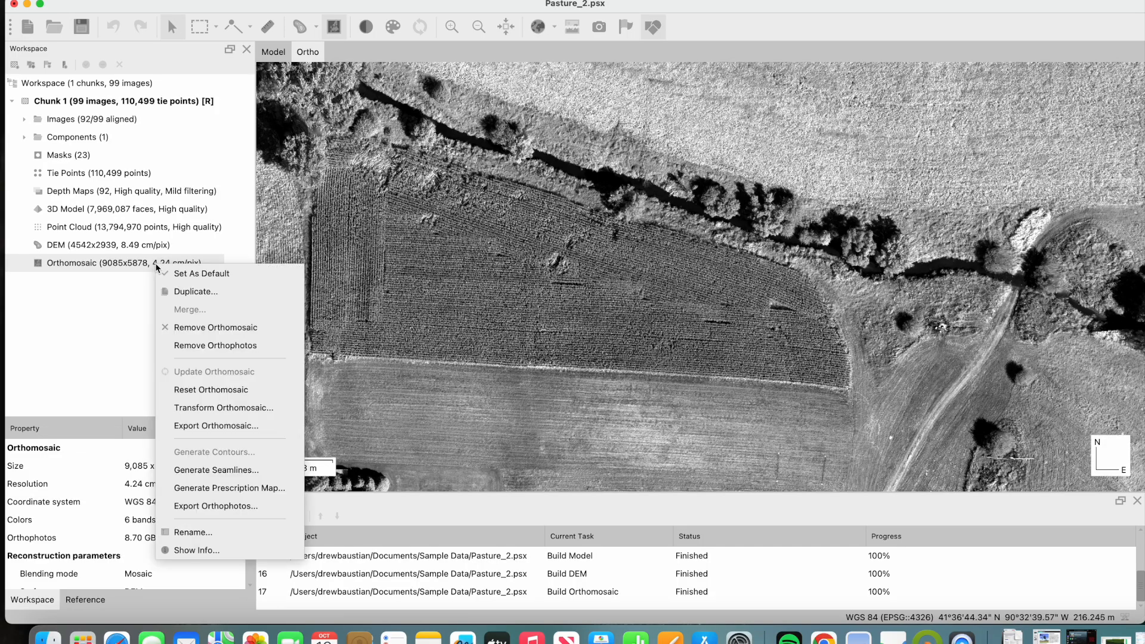
{"action": "right_click", "coordinate": [142, 245]}
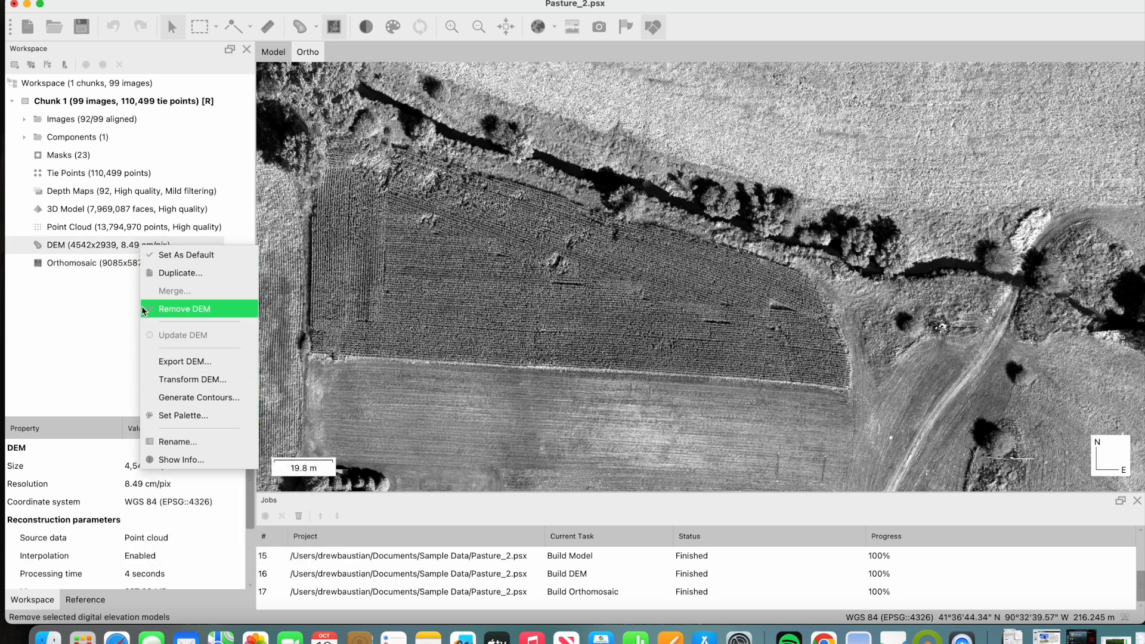
{"action": "left_click", "coordinate": [104, 266]}
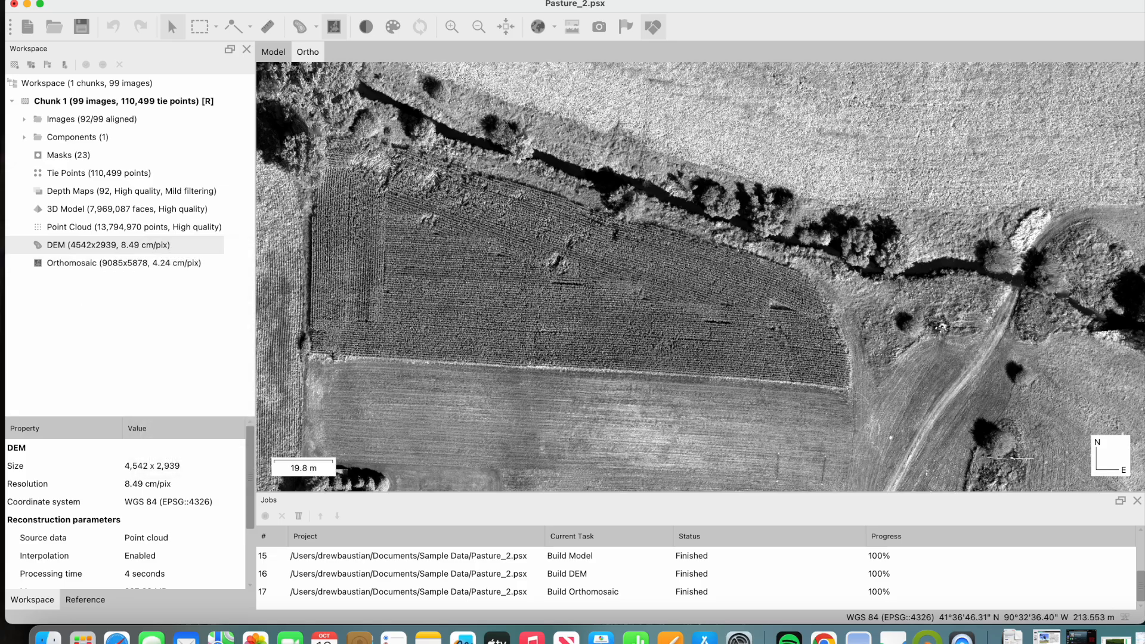
{"action": "left_click", "coordinate": [361, 0]}
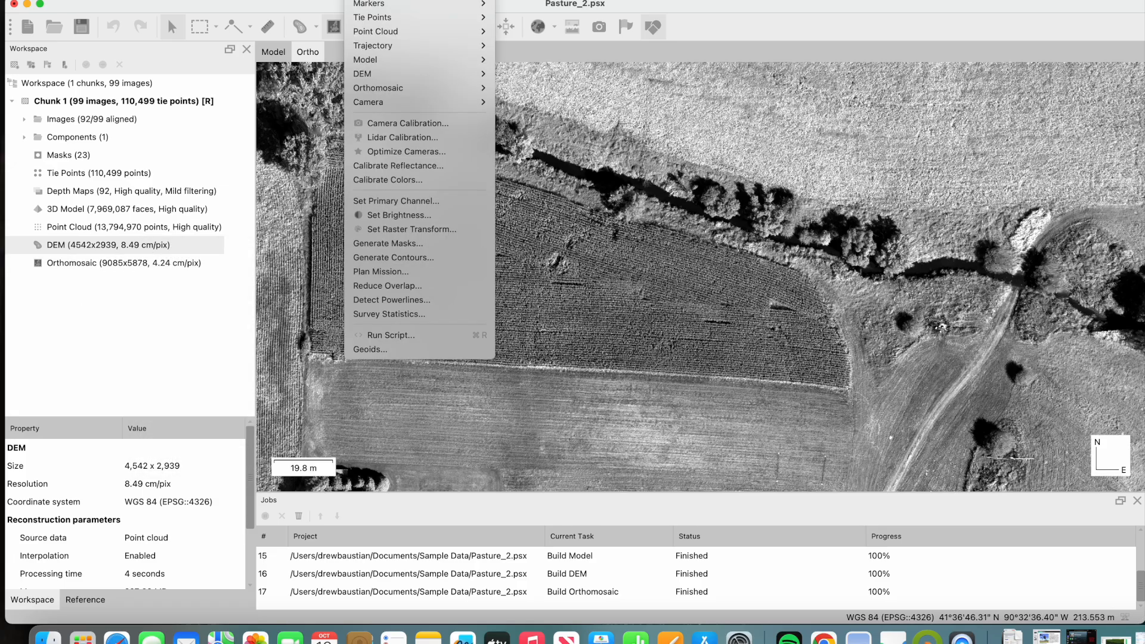
{"action": "left_click", "coordinate": [690, 310]}
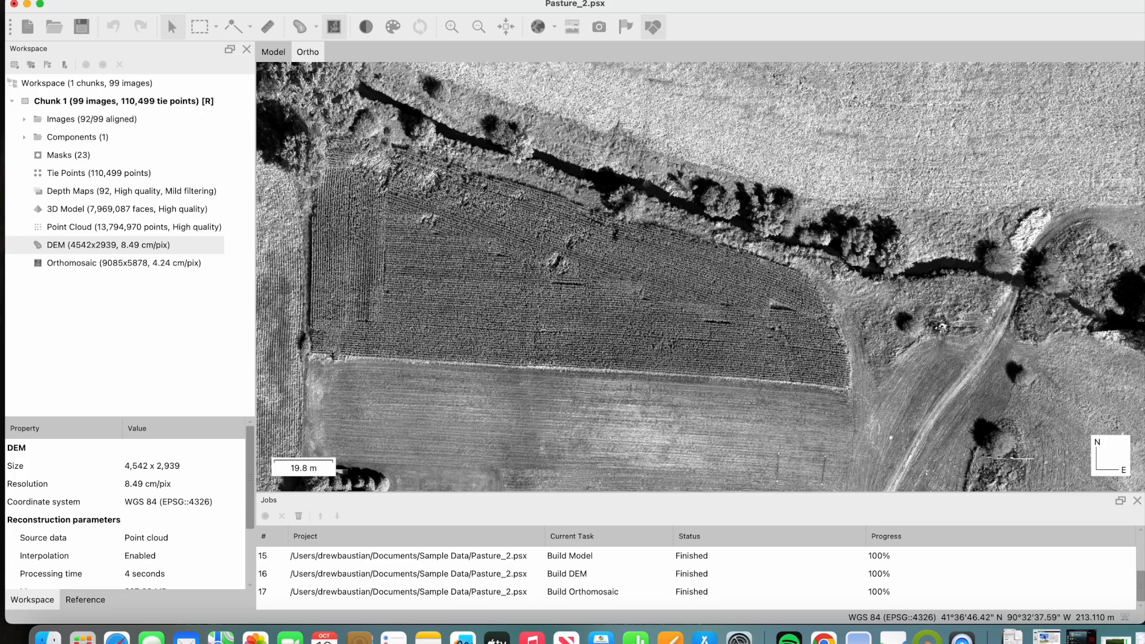
- Pansharpen the orthomosaic with only B3 - Panchro as the high resolution band, clipping the result to the high resolution orthomosaic
{"action": "left_click", "coordinate": [359, 0]}
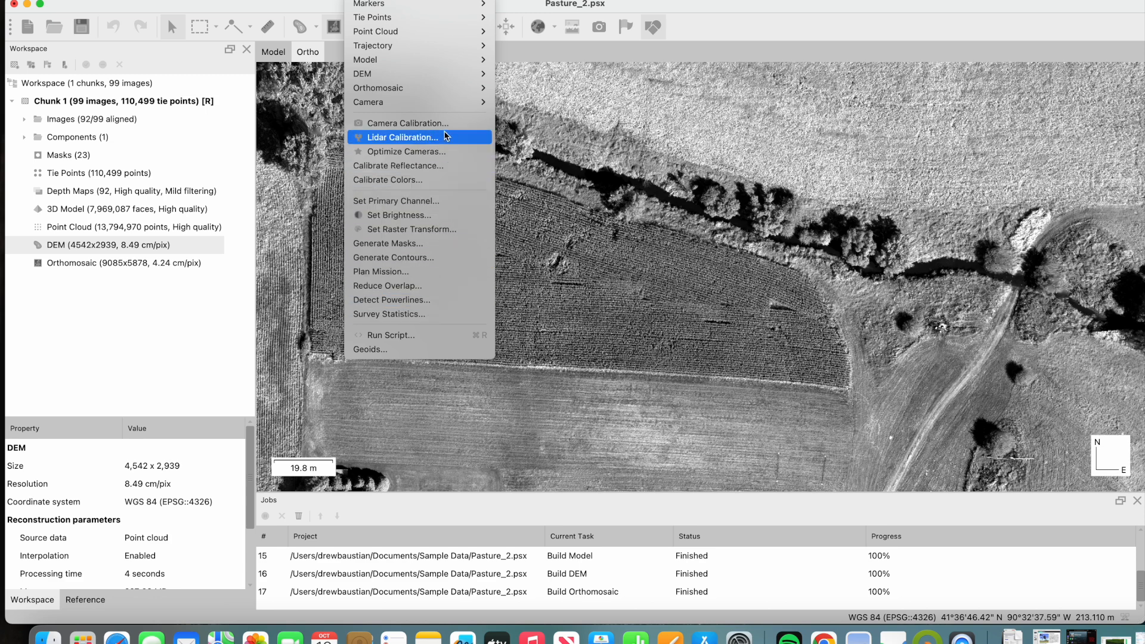
{"action": "mouse_move", "coordinate": [428, 94]}
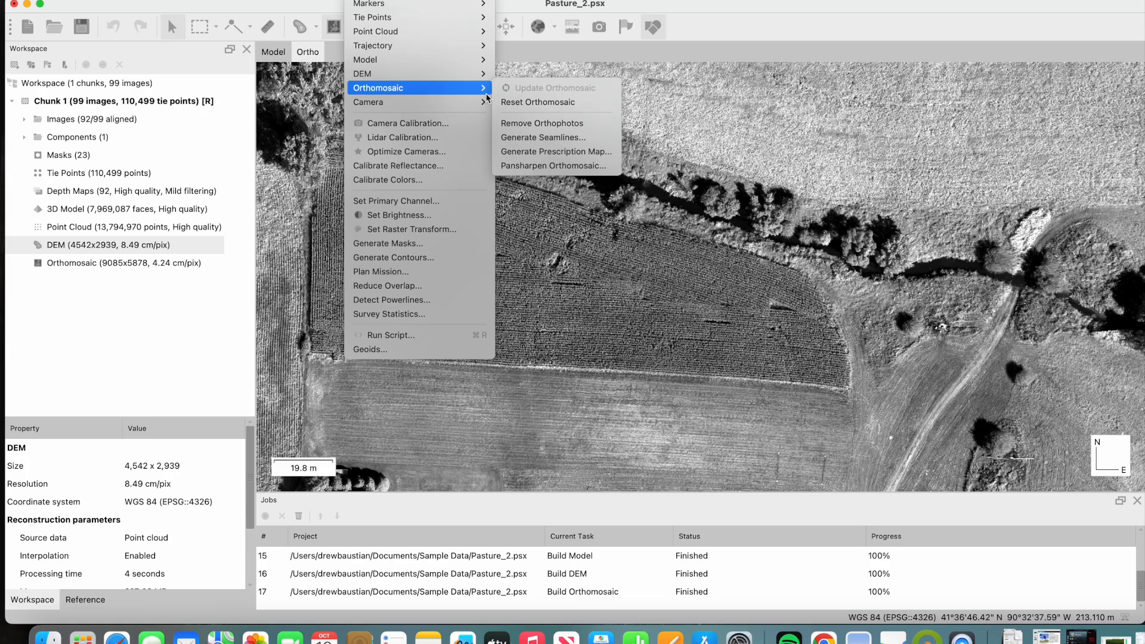
{"action": "left_click", "coordinate": [568, 167]}
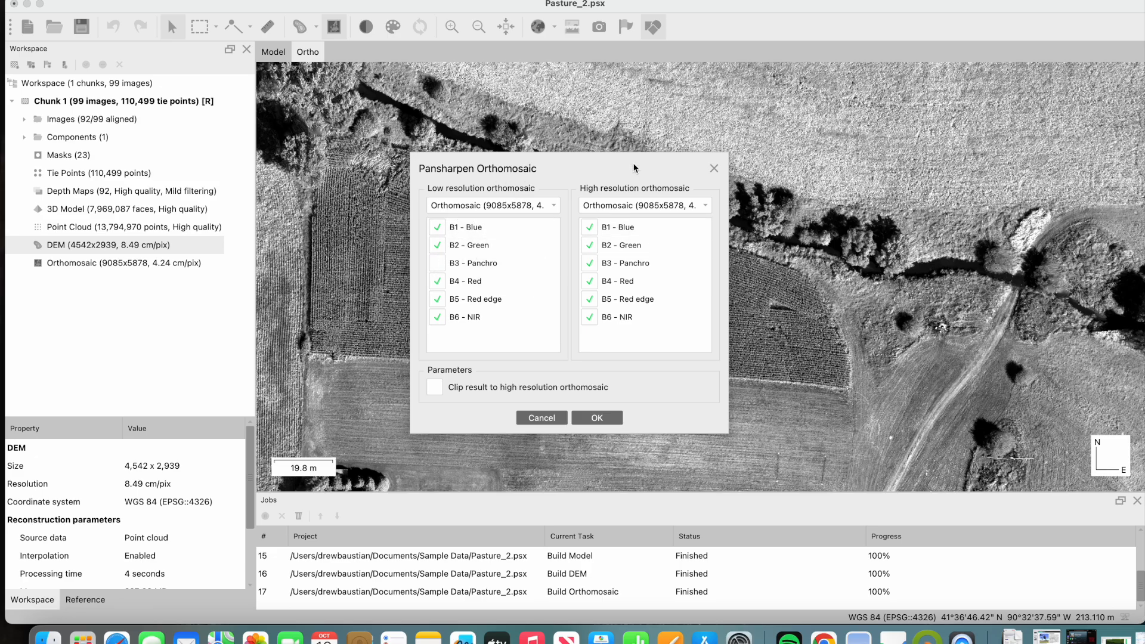
{"action": "left_click", "coordinate": [589, 228]}
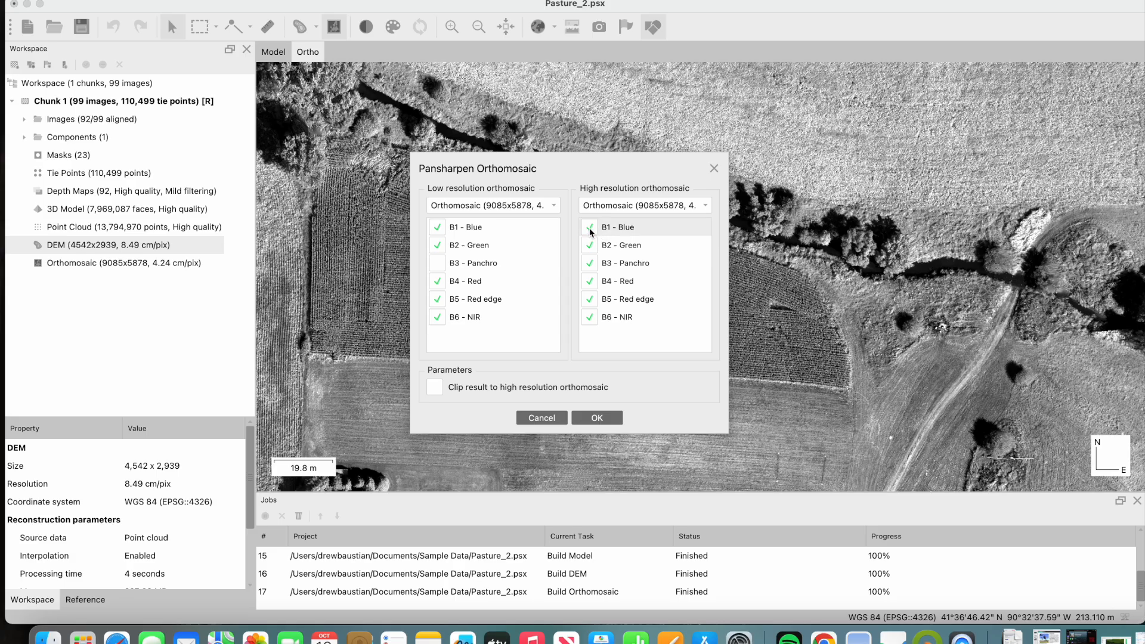
{"action": "left_click", "coordinate": [589, 245]}
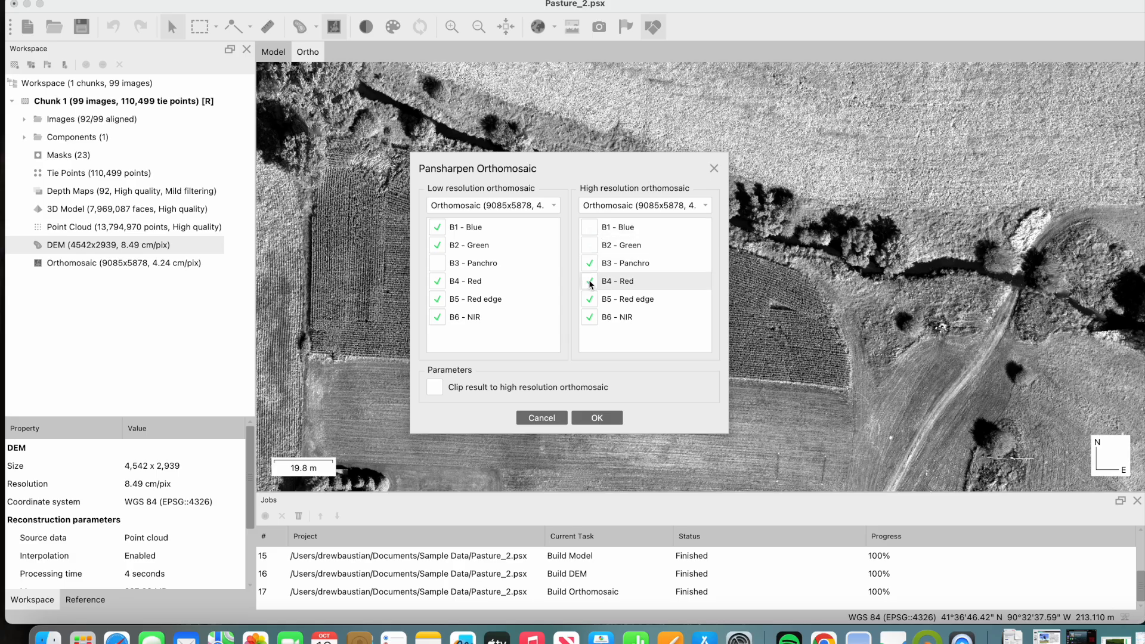
{"action": "left_click", "coordinate": [589, 281]}
{"action": "left_click", "coordinate": [589, 299]}
{"action": "left_click", "coordinate": [589, 316]}
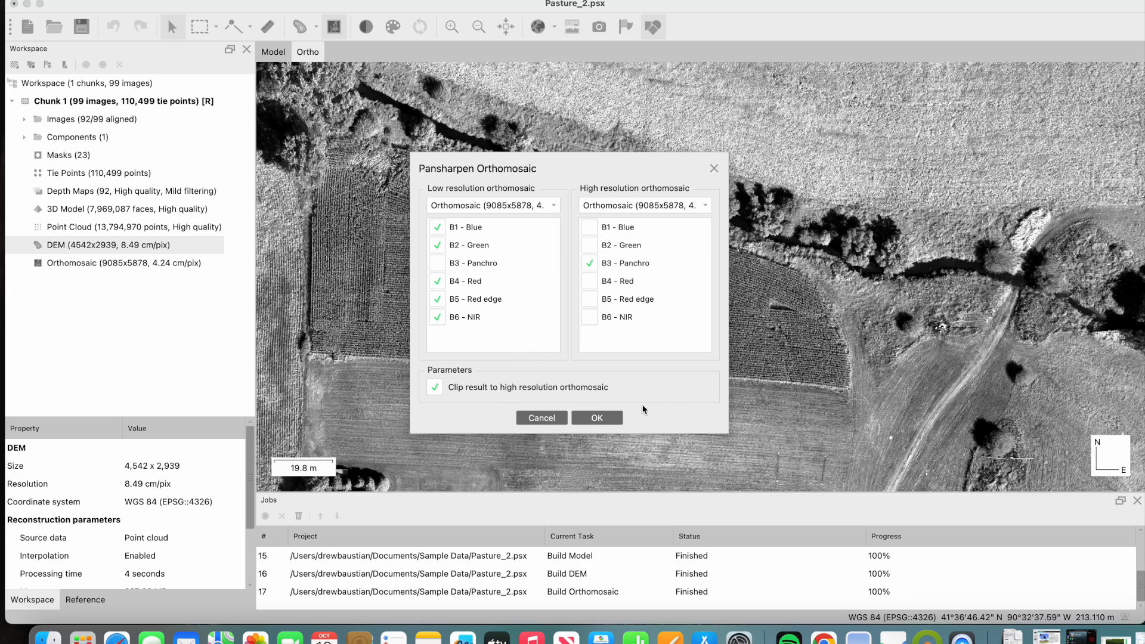
{"action": "left_click", "coordinate": [609, 420]}
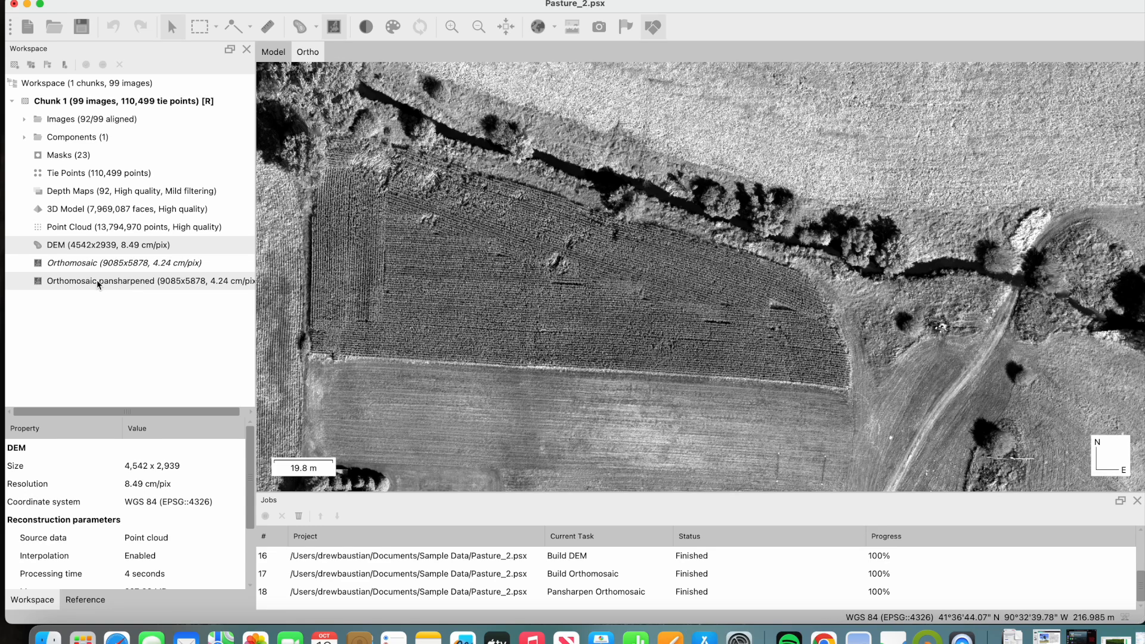
- Select the pansharpened orthomosaic, switch to the pasture project in QGIS and hide the Pasture_DEM layer there
{"action": "left_click", "coordinate": [80, 284]}
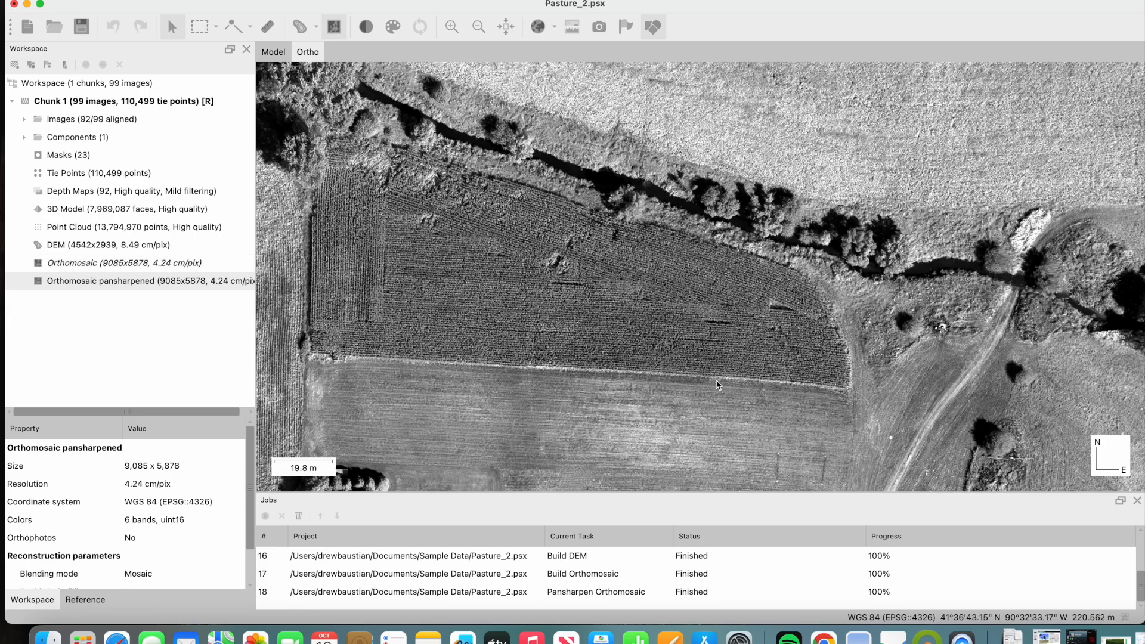
{"action": "left_click", "coordinate": [927, 636]}
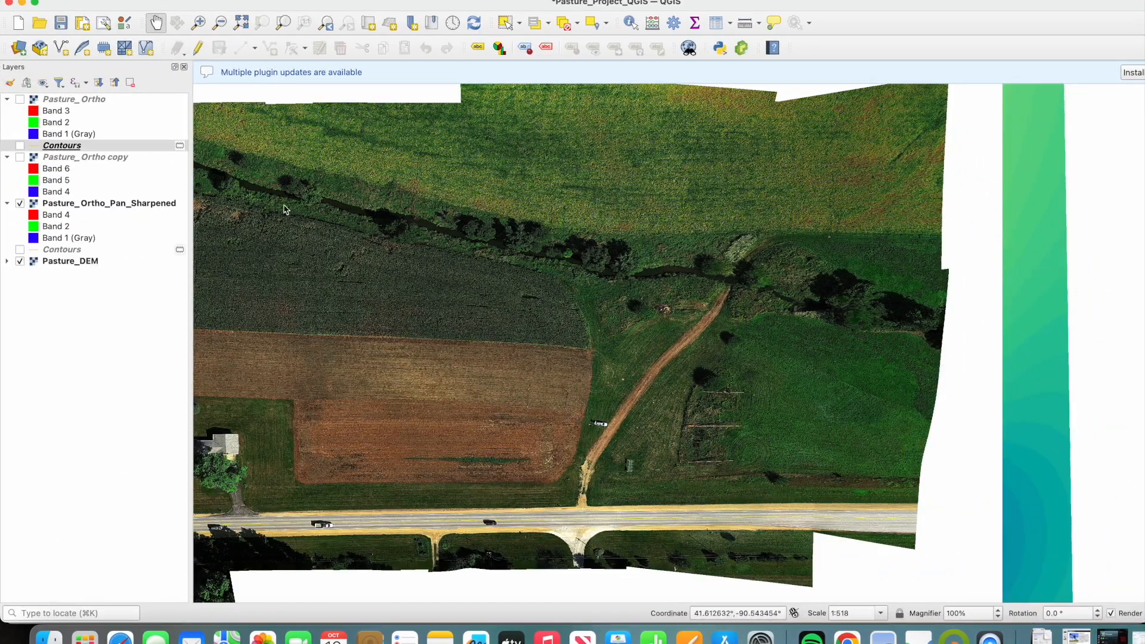
{"action": "left_click_drag", "start_coordinate": [549, 283], "coordinate": [633, 339]}
{"action": "scroll", "coordinate": [633, 340], "scroll_direction": "down", "scroll_amount": 1}
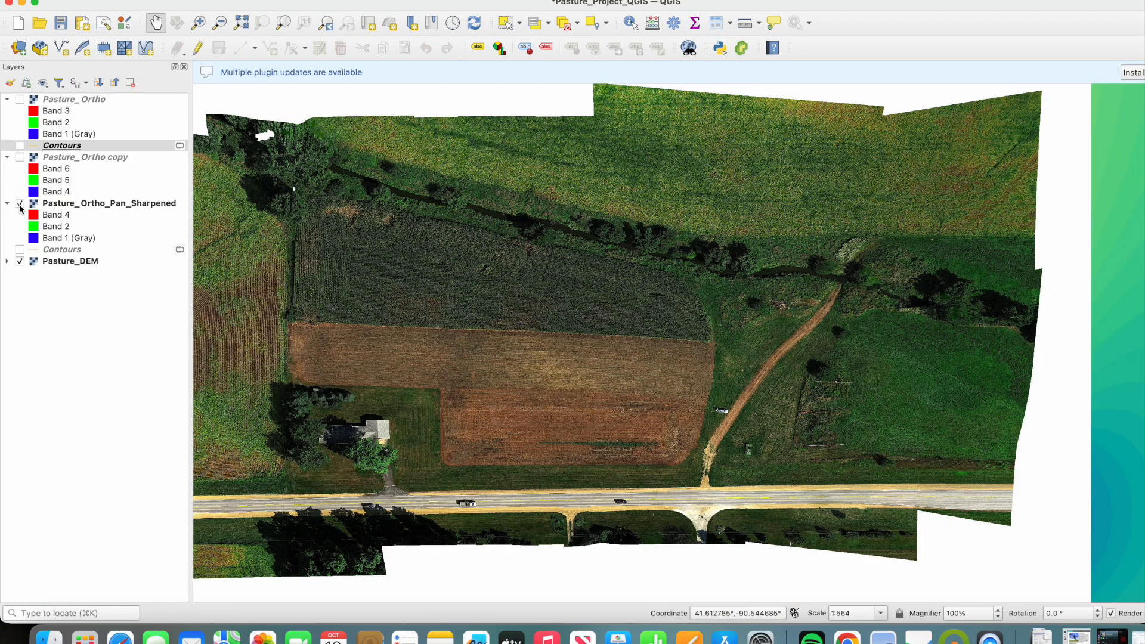
{"action": "left_click", "coordinate": [18, 261]}
{"action": "left_click", "coordinate": [19, 261]}
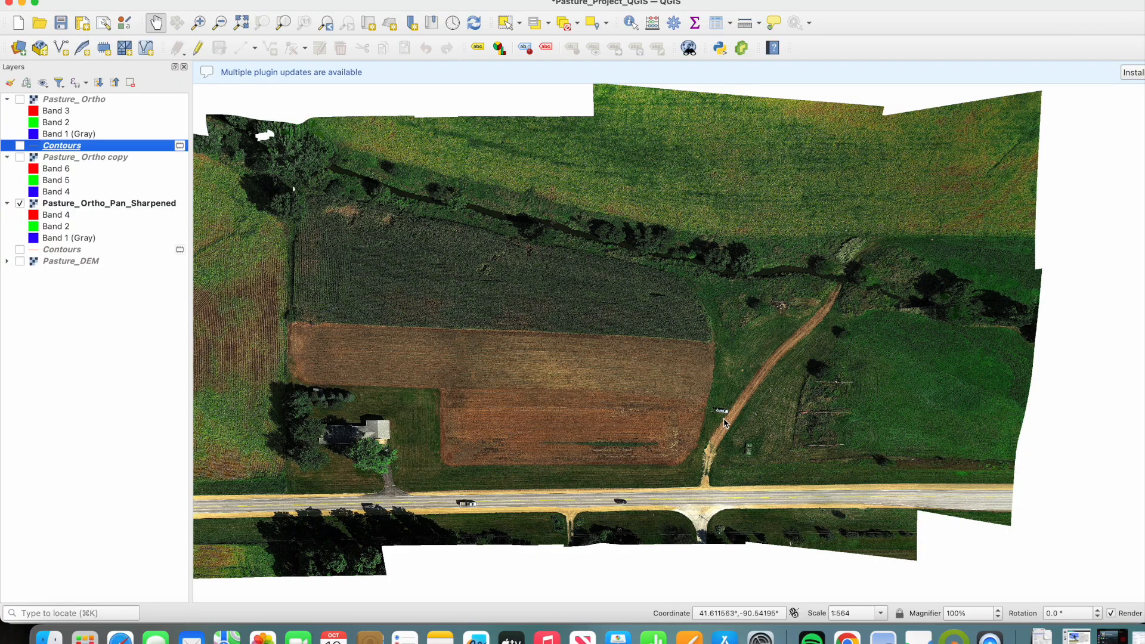
- Inspect the pan-sharpened orthomosaic's colour detail at the vehicle parked beside the track and across the surrounding fields
{"action": "scroll", "coordinate": [724, 416], "scroll_direction": "up", "scroll_amount": 5}
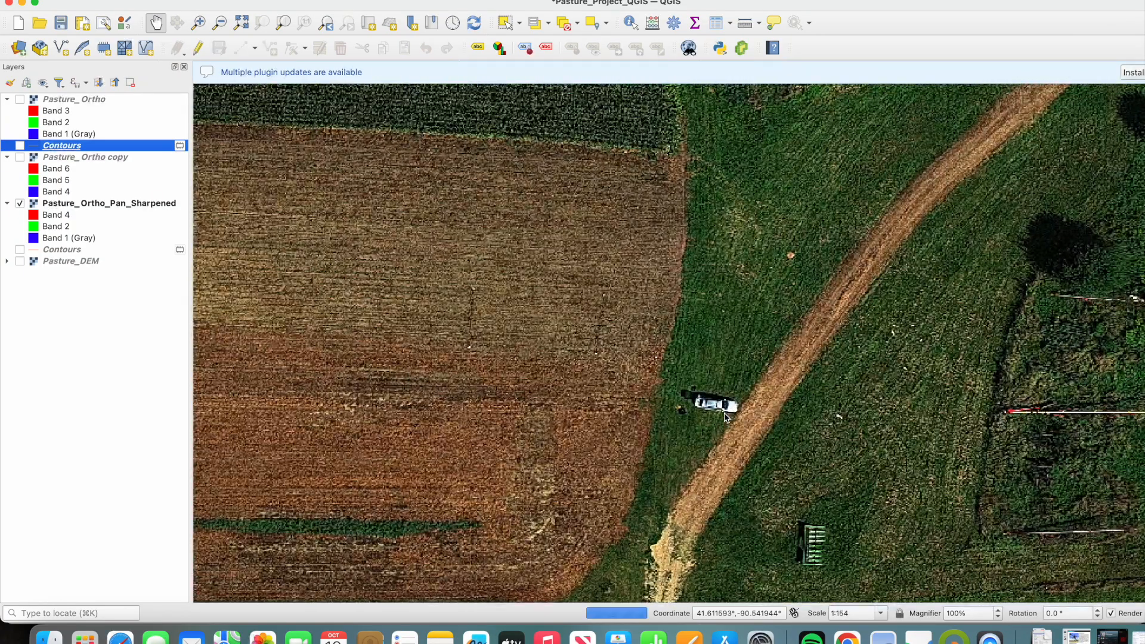
{"action": "scroll", "coordinate": [725, 416], "scroll_direction": "up", "scroll_amount": 4}
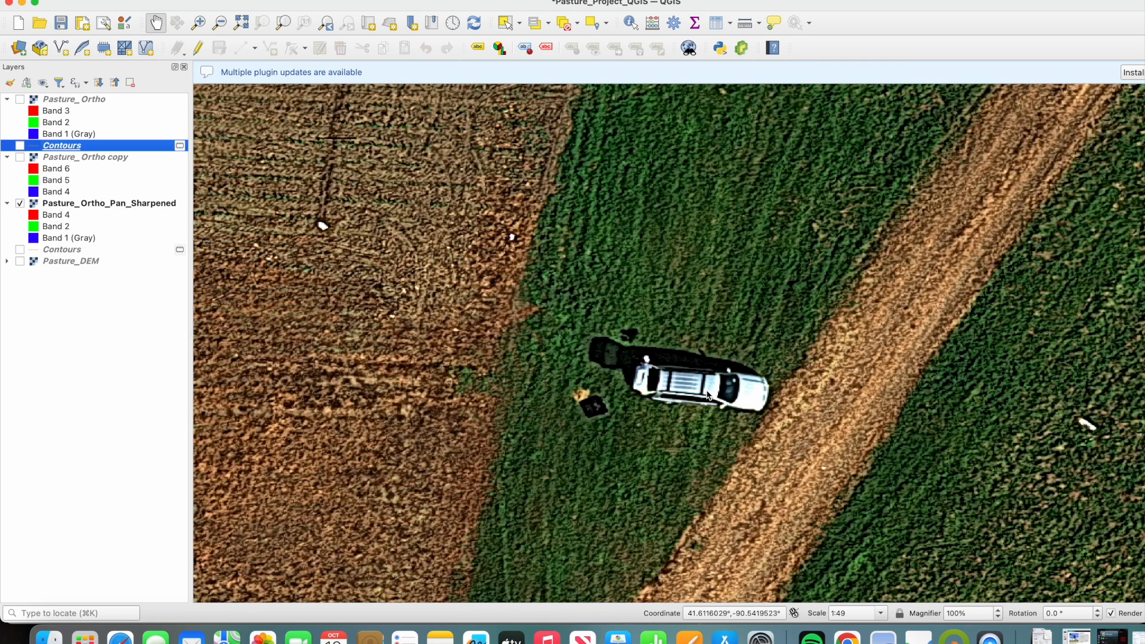
{"action": "scroll", "coordinate": [702, 395], "scroll_direction": "up", "scroll_amount": 2}
{"action": "scroll", "coordinate": [689, 394], "scroll_direction": "down", "scroll_amount": 4}
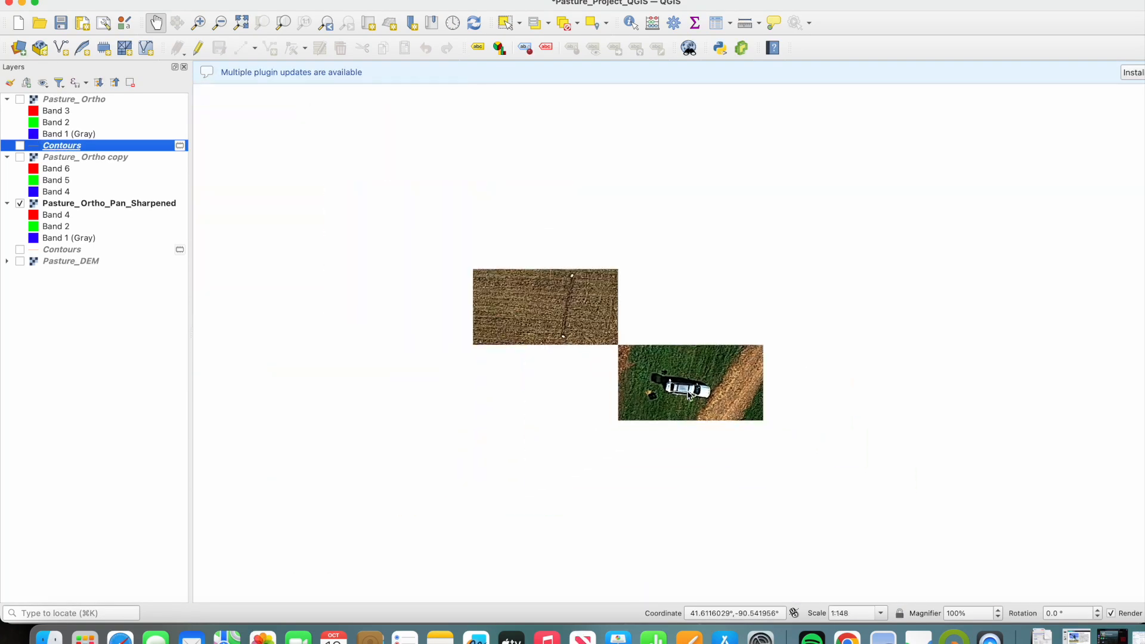
{"action": "left_click_drag", "start_coordinate": [601, 333], "coordinate": [763, 440]}
{"action": "scroll", "coordinate": [763, 440], "scroll_direction": "down", "scroll_amount": 3}
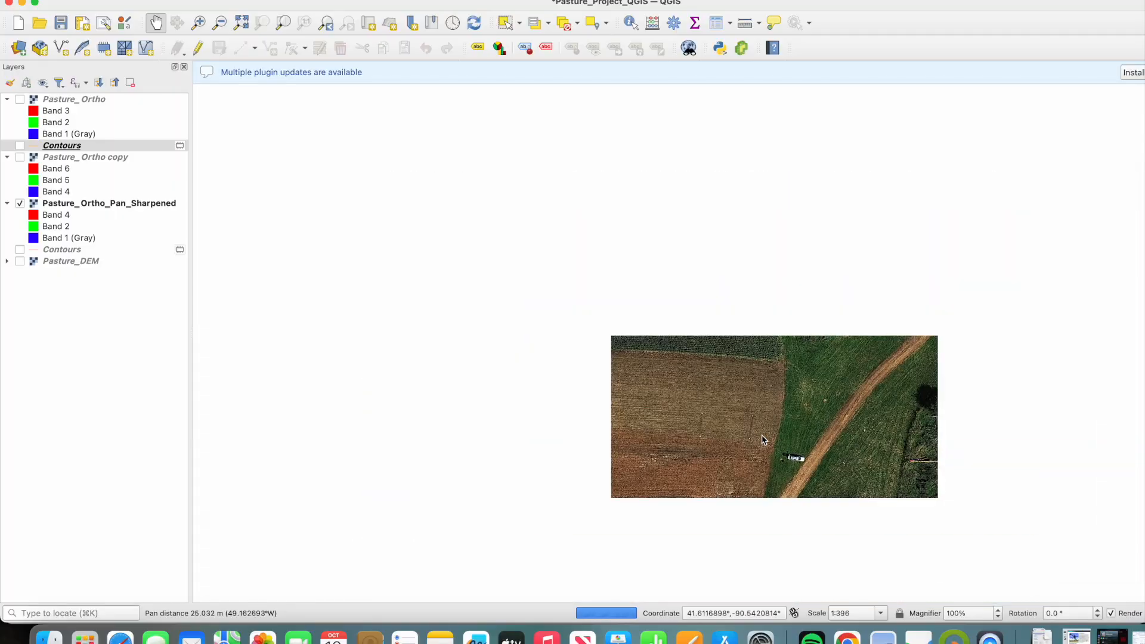
{"action": "left_click_drag", "start_coordinate": [734, 370], "coordinate": [602, 376]}
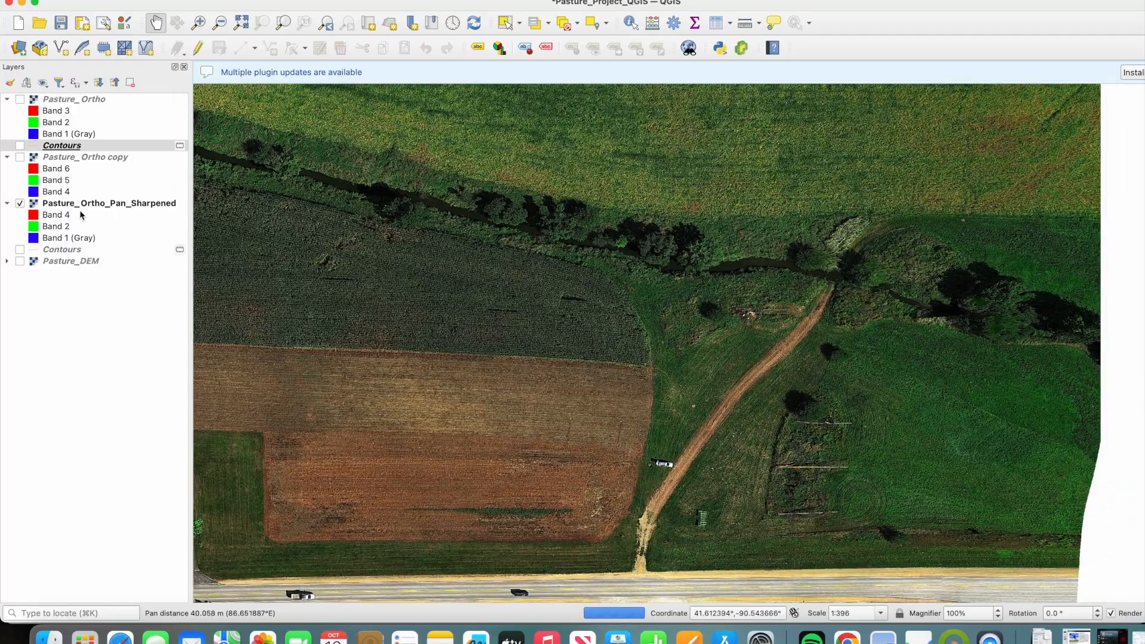
- Show the Pasture_DEM layer instead of Pasture_Ortho_Pan_Sharpened and examine the elevation around the creek, trees and crop field
{"action": "left_click", "coordinate": [20, 263]}
{"action": "left_click", "coordinate": [20, 205]}
{"action": "left_click_drag", "start_coordinate": [486, 261], "coordinate": [638, 299]}
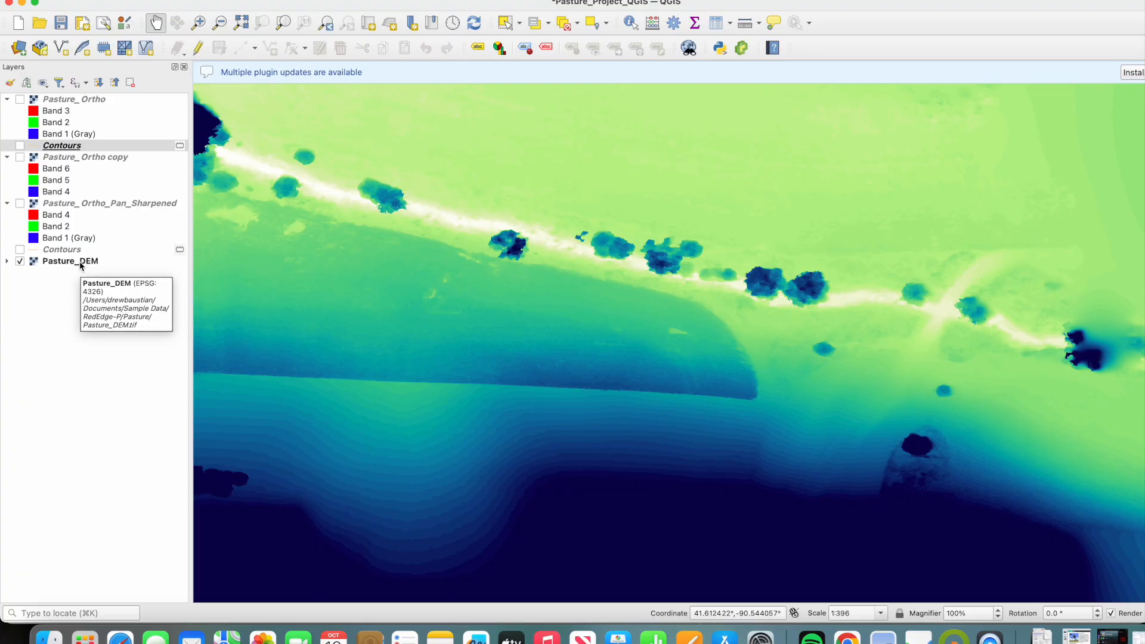
{"action": "left_click_drag", "start_coordinate": [618, 376], "coordinate": [631, 317]}
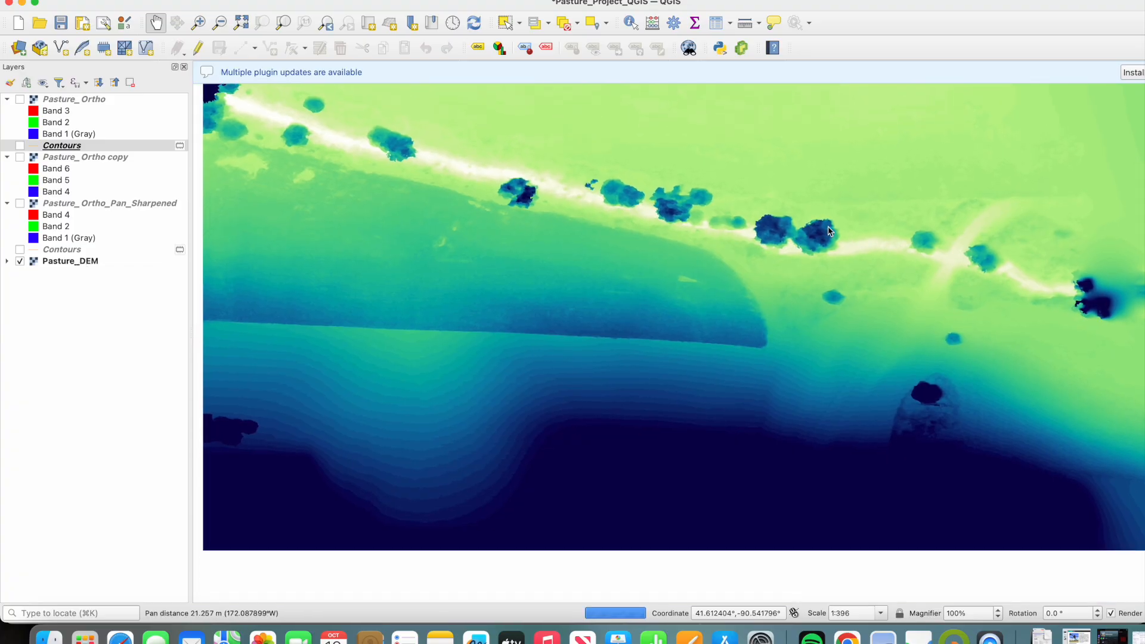
{"action": "scroll", "coordinate": [671, 334], "scroll_direction": "down", "scroll_amount": 3}
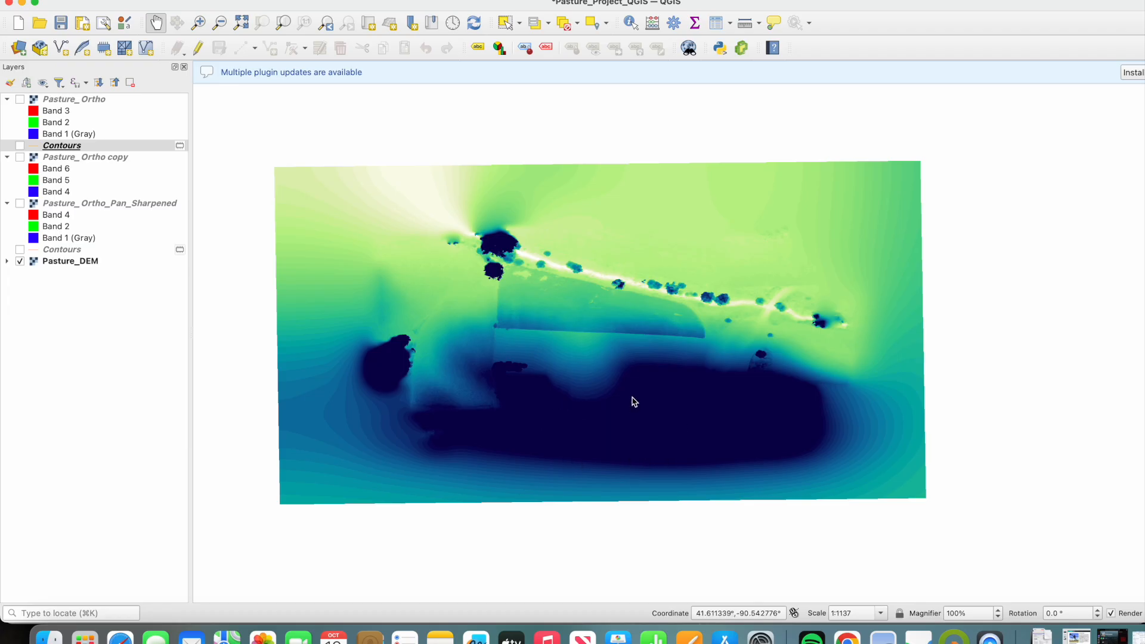
{"action": "scroll", "coordinate": [631, 401], "scroll_direction": "up", "scroll_amount": 2}
{"action": "left_click_drag", "start_coordinate": [700, 281], "coordinate": [700, 401]}
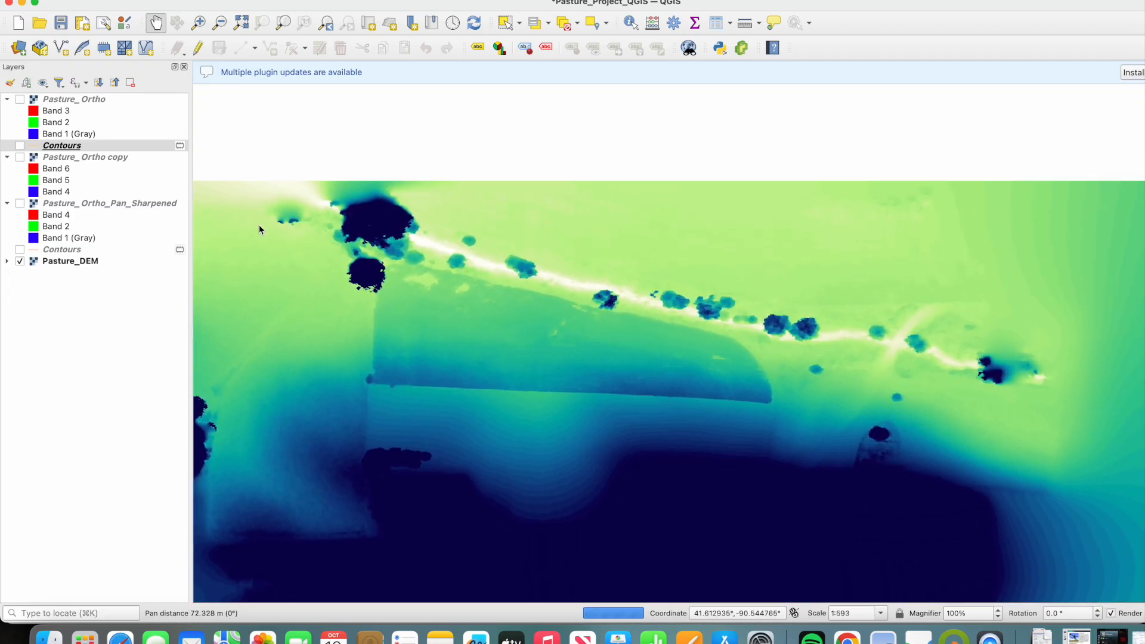
- Set the maximum value of the Pasture_DEM layer's singleband pseudocolor symbology to 230
{"action": "right_click", "coordinate": [74, 264]}
{"action": "left_click", "coordinate": [87, 269]}
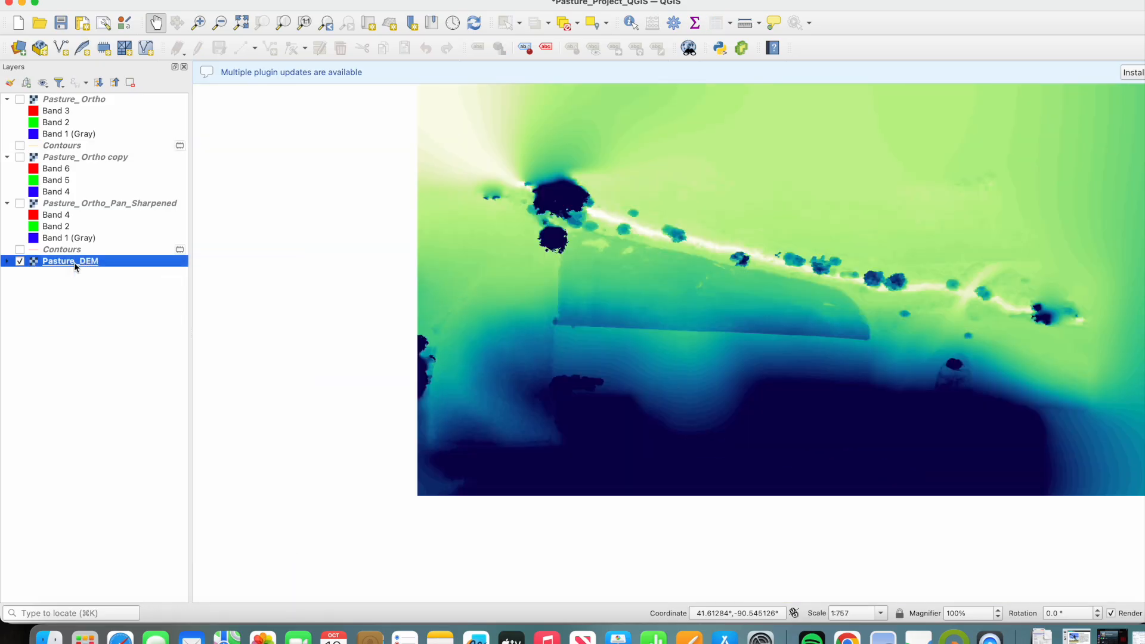
{"action": "right_click", "coordinate": [75, 265]}
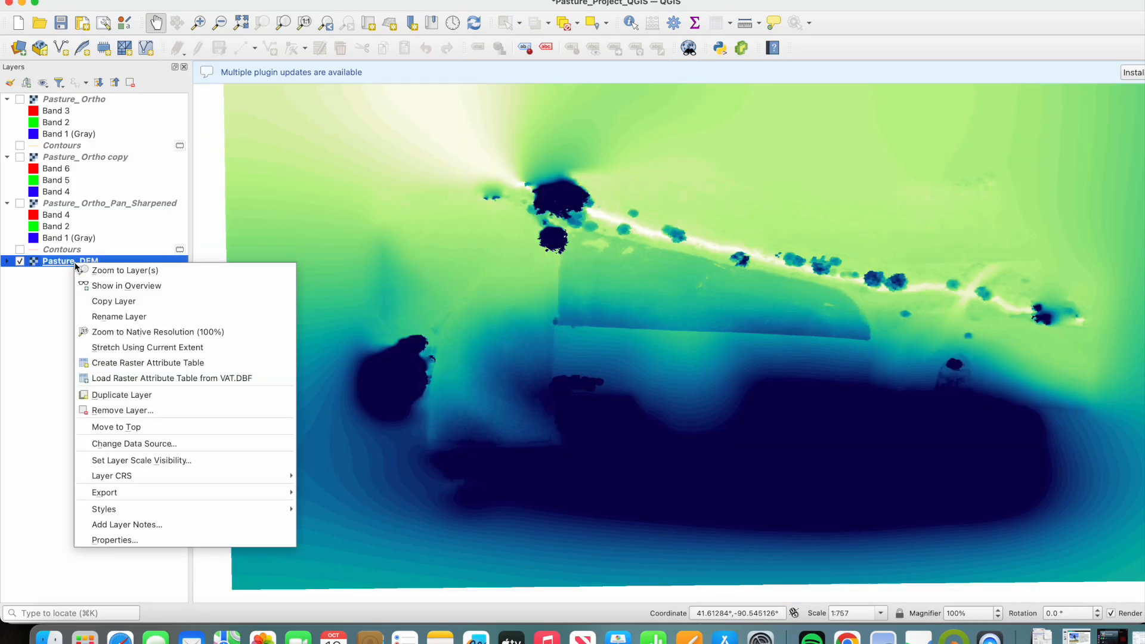
{"action": "left_click", "coordinate": [177, 540]}
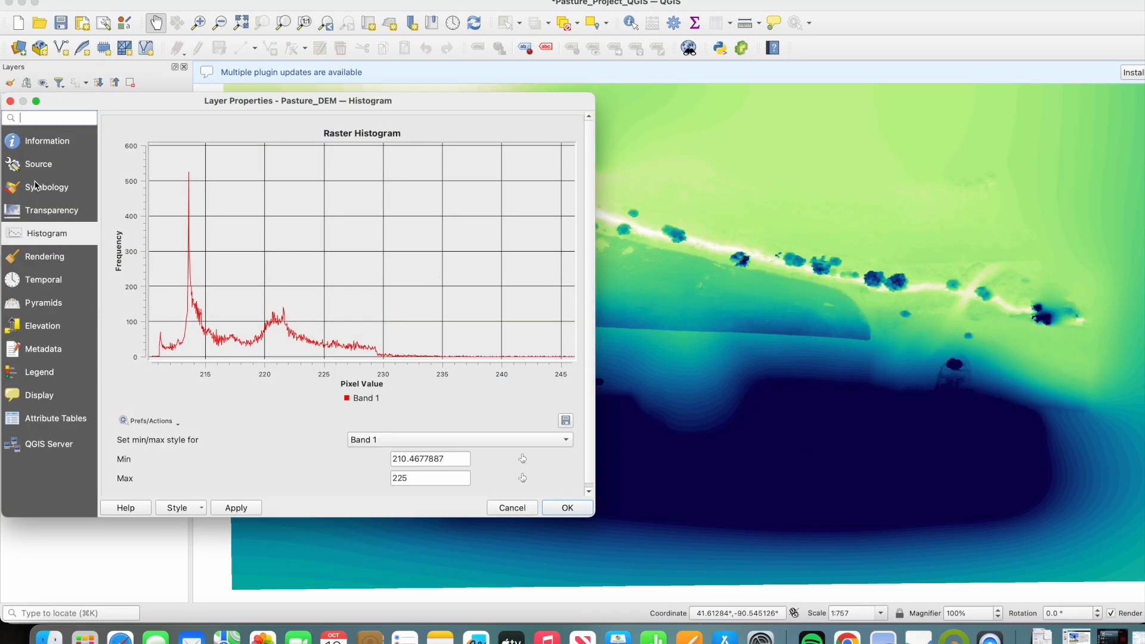
{"action": "left_click", "coordinate": [34, 185]}
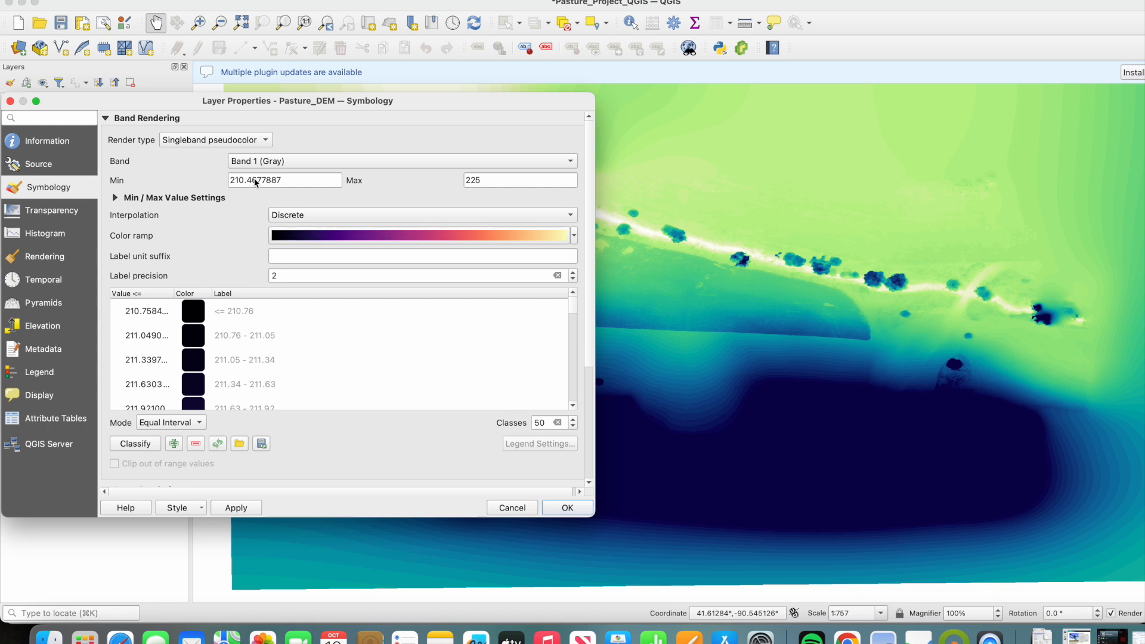
{"action": "double_click", "coordinate": [530, 184]}
{"action": "type", "text": "230"}
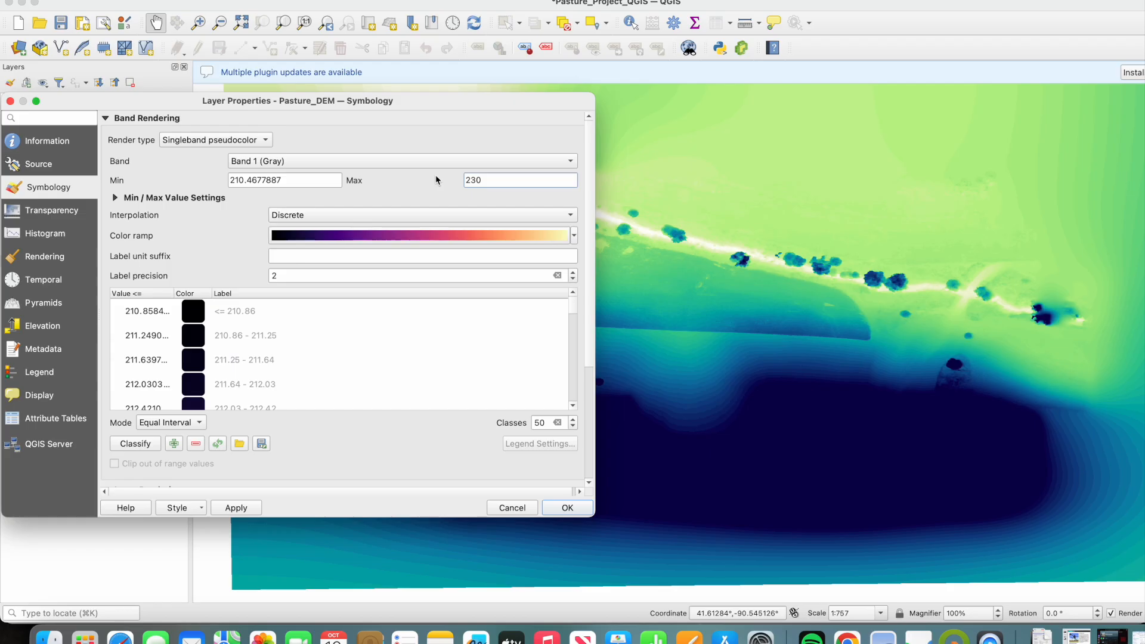
{"action": "left_click", "coordinate": [230, 509]}
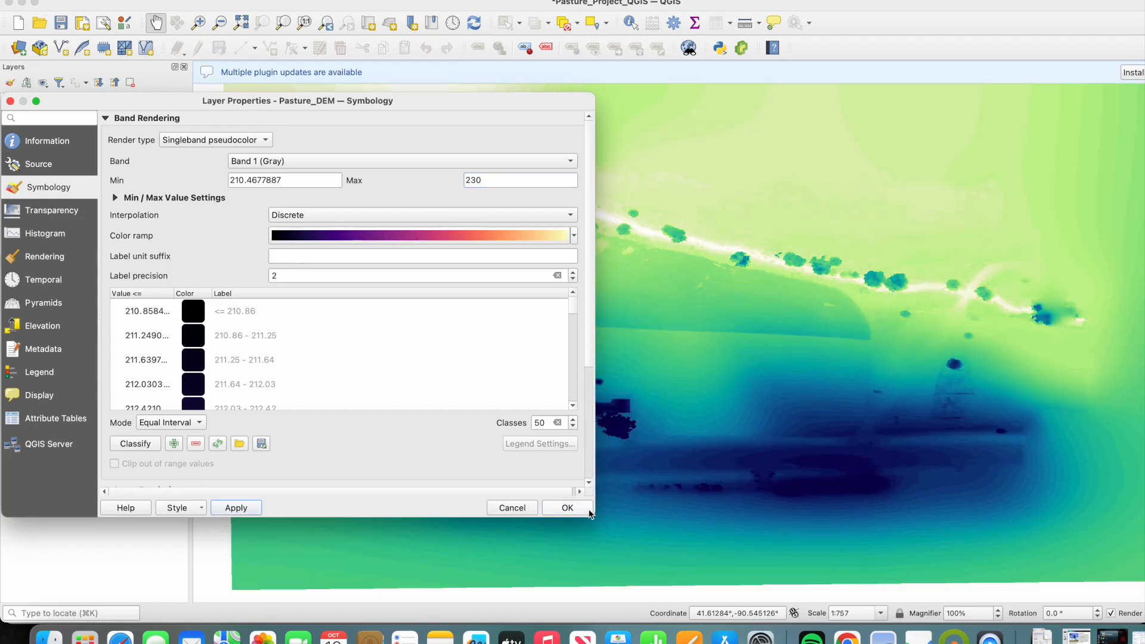
{"action": "left_click", "coordinate": [567, 508]}
- Centre the recoloured DEM in the map and show the Pasture_Ortho_Pan_Sharpened layer over it
{"action": "left_click_drag", "start_coordinate": [723, 427], "coordinate": [659, 442]}
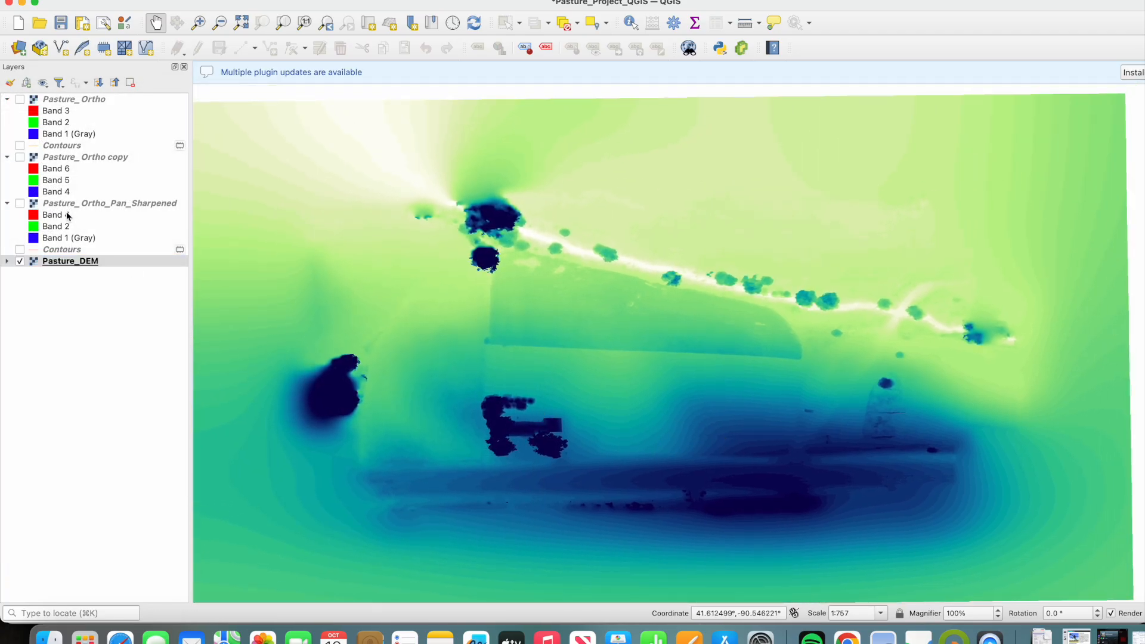
{"action": "left_click", "coordinate": [20, 204]}
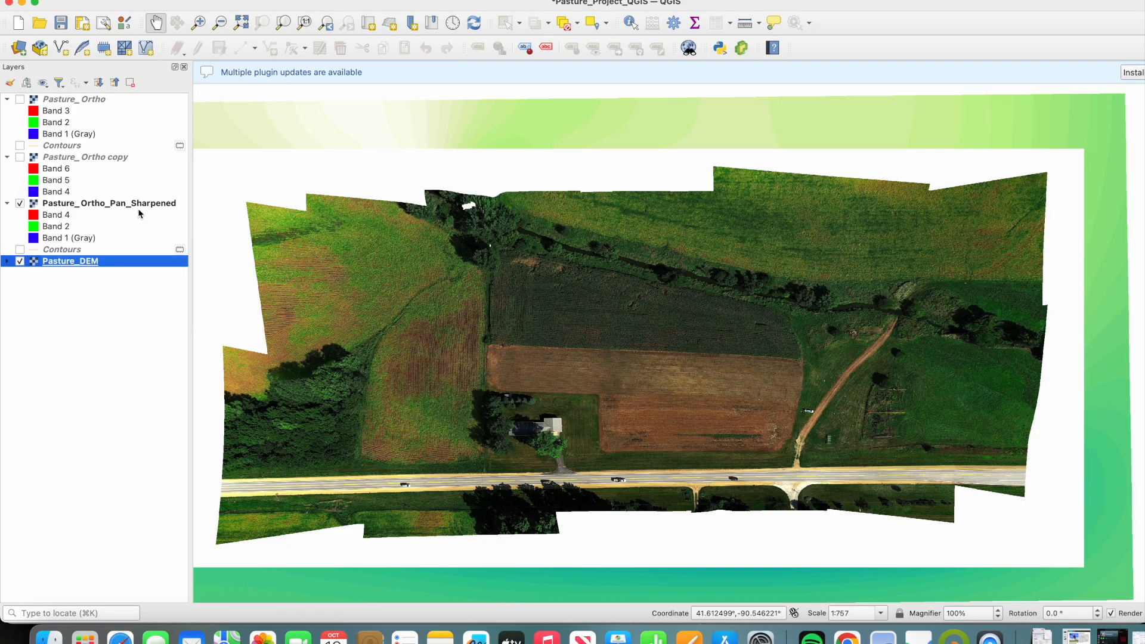
- Show Pasture_Ortho copy over the house for comparison, and replace it with the Pasture_Ortho layer
{"action": "scroll", "coordinate": [556, 434], "scroll_direction": "up", "scroll_amount": 4}
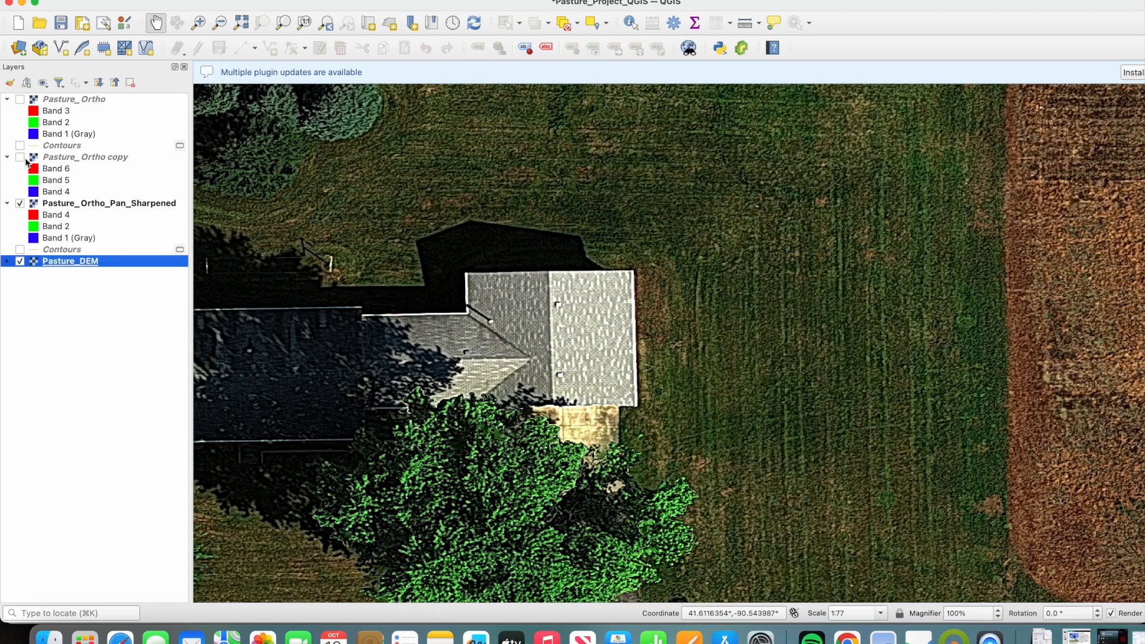
{"action": "left_click", "coordinate": [23, 158]}
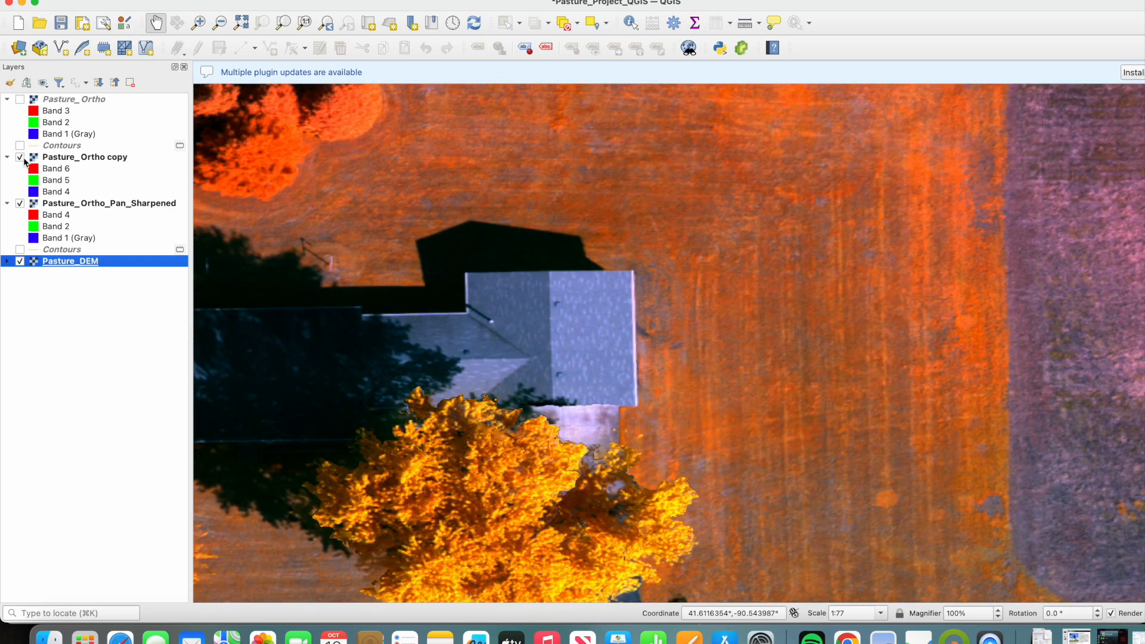
{"action": "left_click", "coordinate": [21, 101]}
{"action": "left_click", "coordinate": [22, 158]}
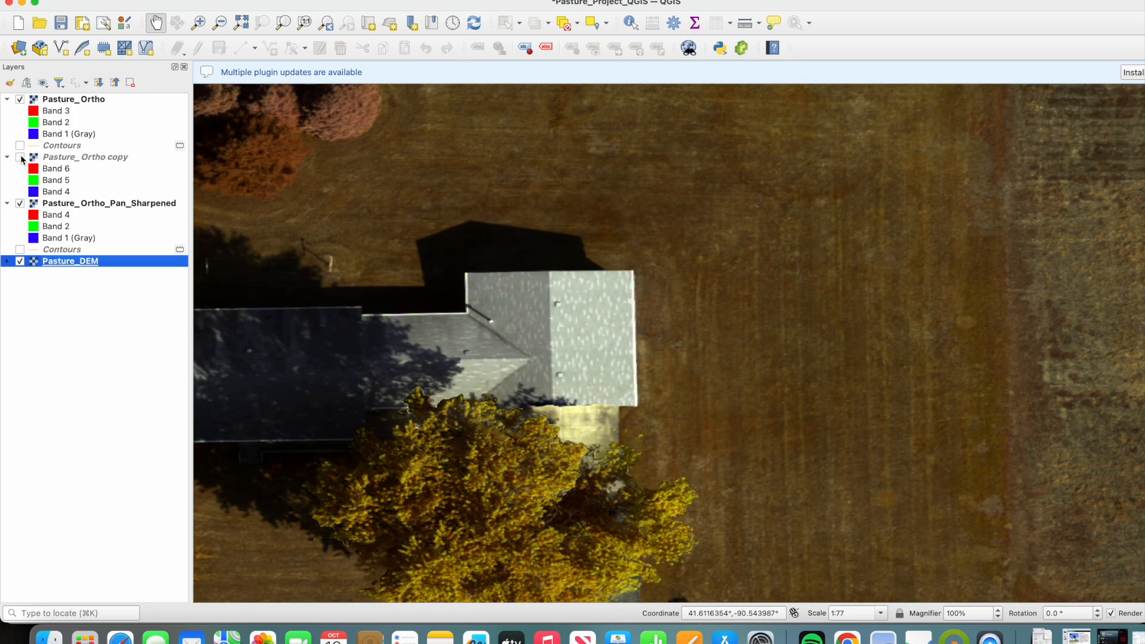
- Compare the house roof's shingle detail in Pasture_Ortho and Pasture_Ortho_Pan_Sharpened by repeatedly toggling the visibility of Pasture_Ortho
{"action": "left_click", "coordinate": [23, 101]}
{"action": "left_click", "coordinate": [24, 102]}
{"action": "left_click", "coordinate": [24, 101]}
{"action": "left_click", "coordinate": [23, 101]}
{"action": "scroll", "coordinate": [645, 352], "scroll_direction": "up", "scroll_amount": 2}
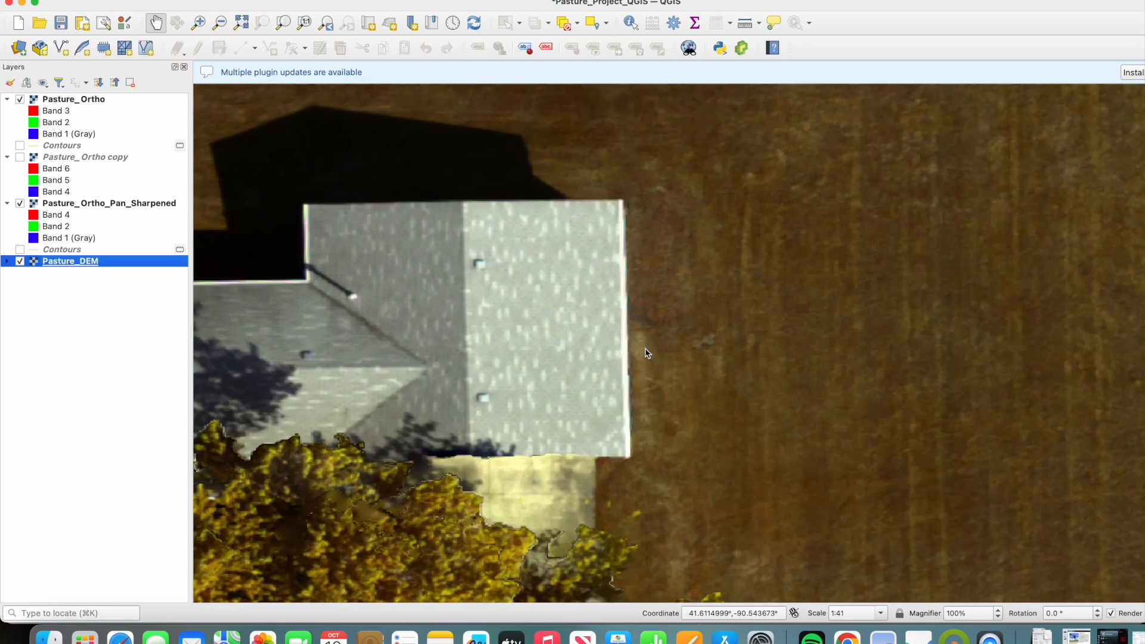
{"action": "scroll", "coordinate": [582, 313], "scroll_direction": "up", "scroll_amount": 2}
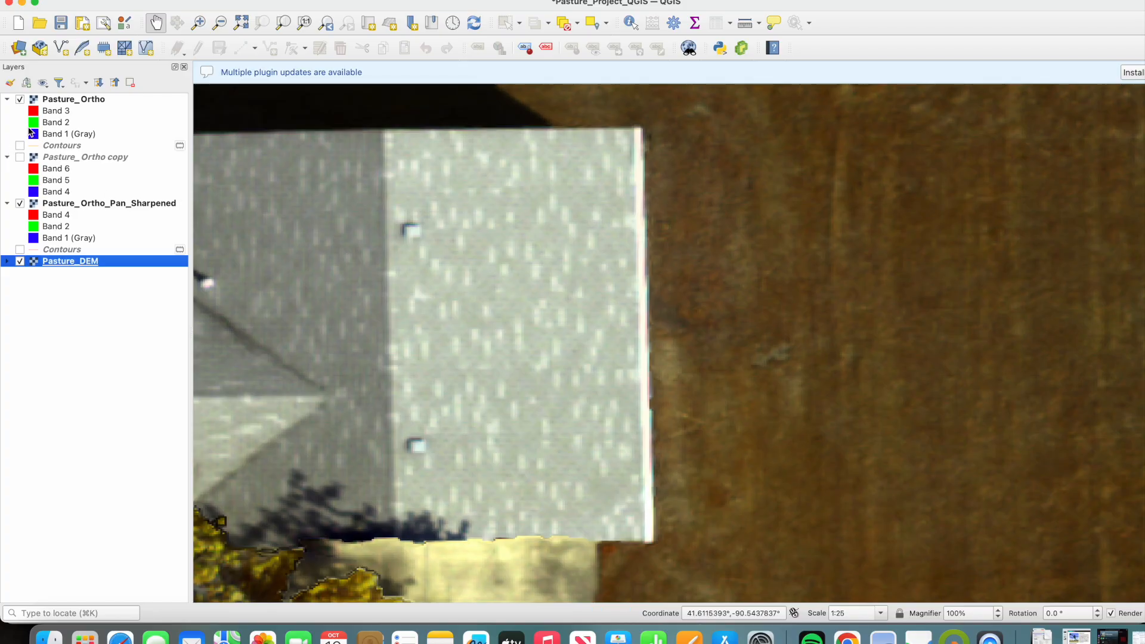
{"action": "left_click", "coordinate": [20, 99]}
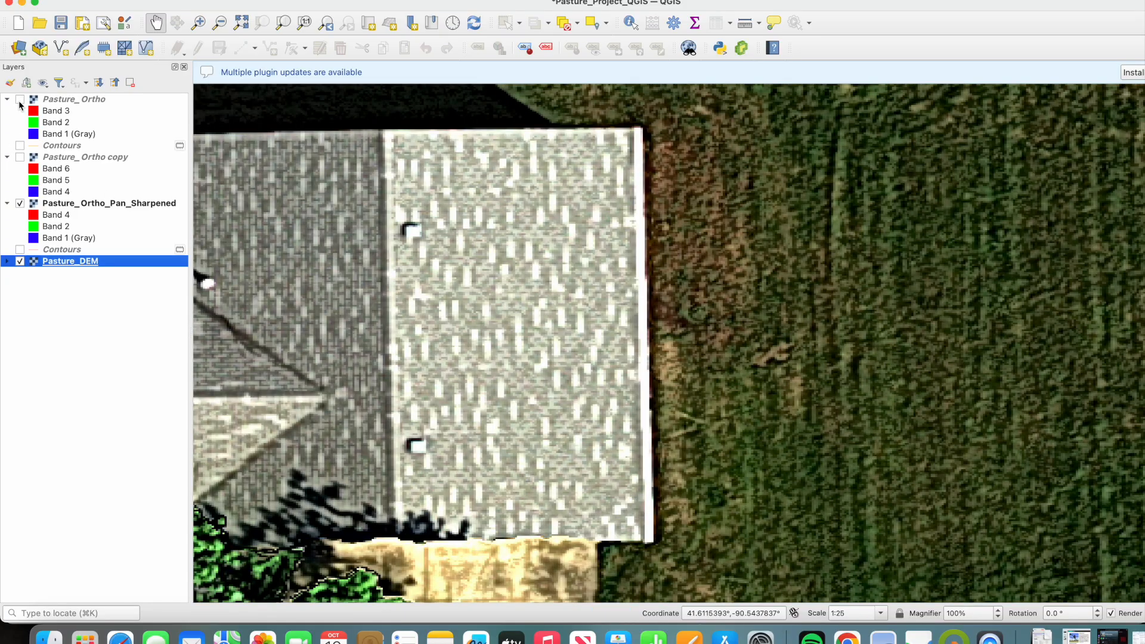
{"action": "left_click", "coordinate": [19, 100]}
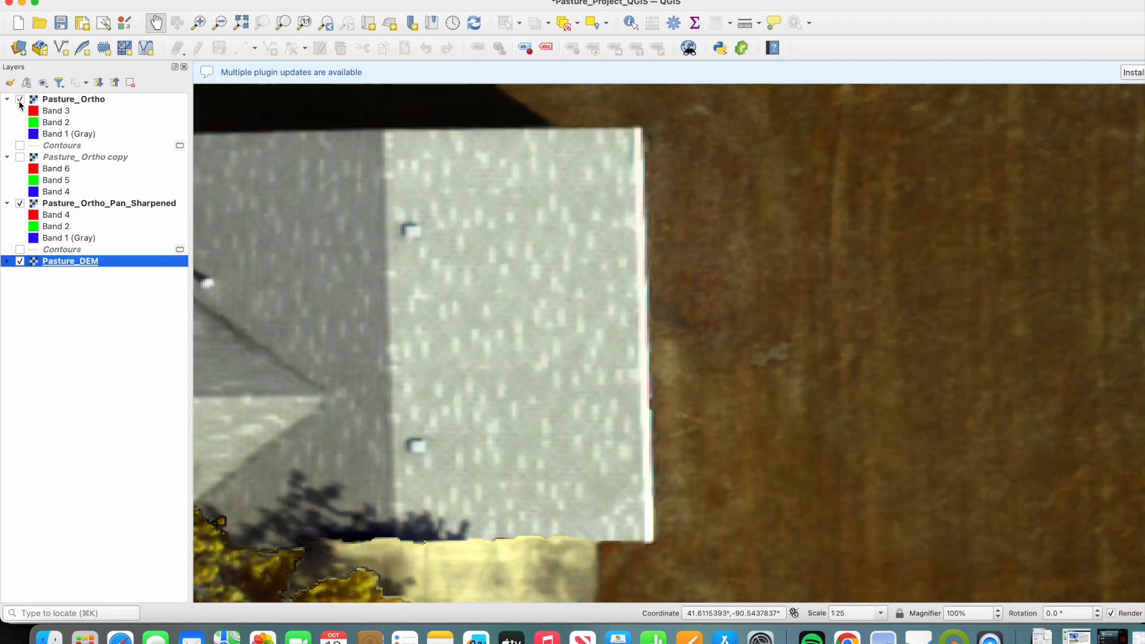
{"action": "left_click", "coordinate": [20, 100]}
{"action": "left_click", "coordinate": [19, 100]}
{"action": "left_click", "coordinate": [20, 100]}
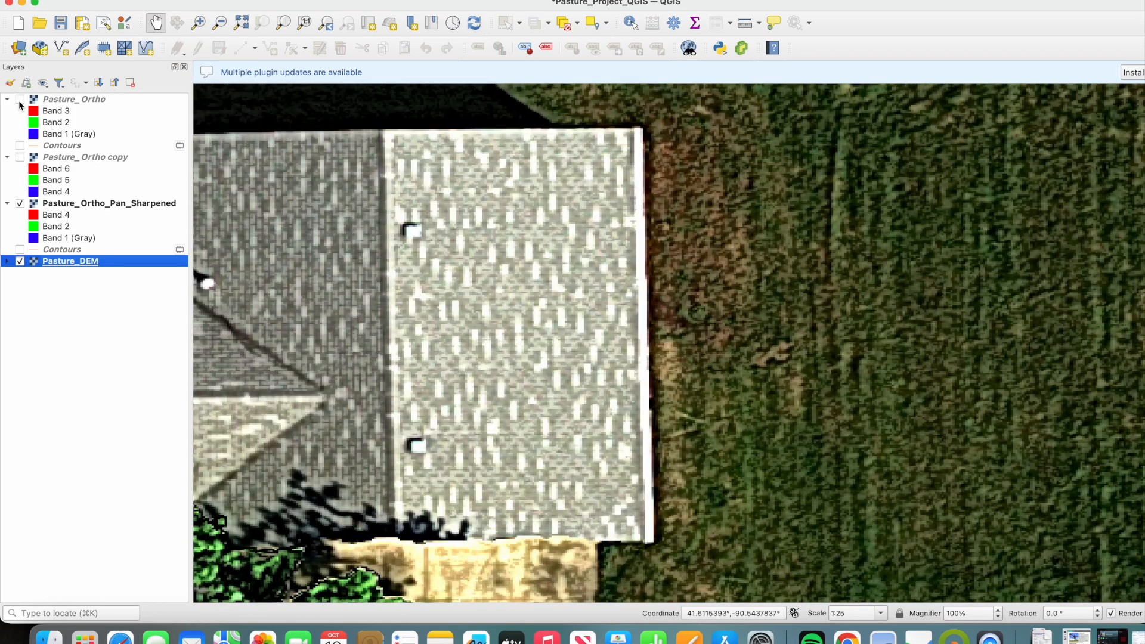
{"action": "left_click", "coordinate": [19, 100]}
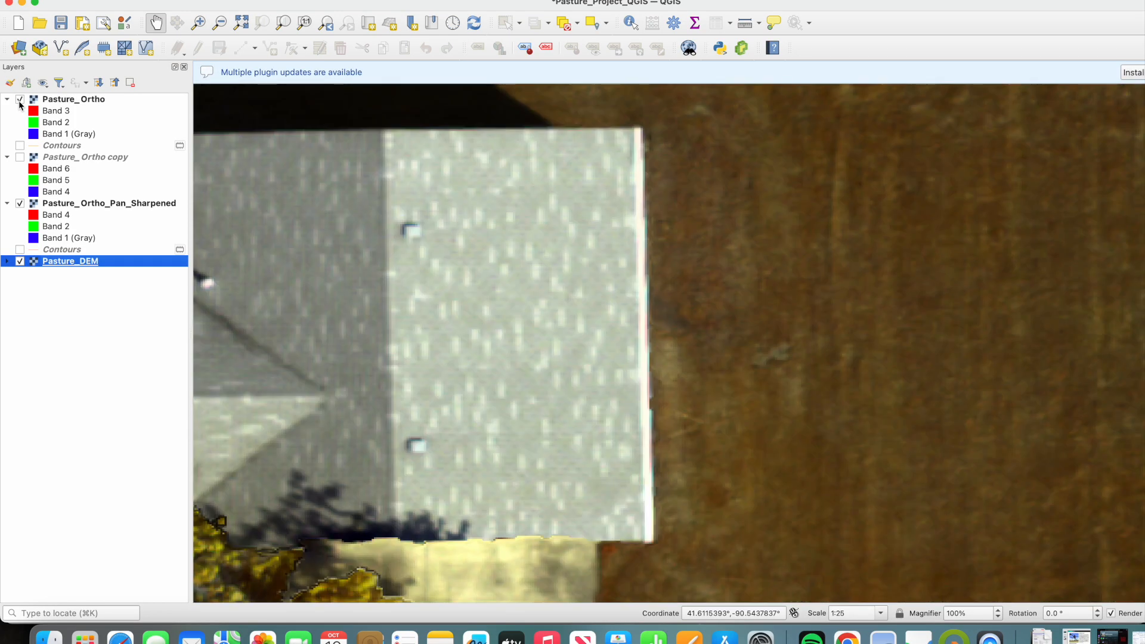
{"action": "left_click", "coordinate": [19, 100]}
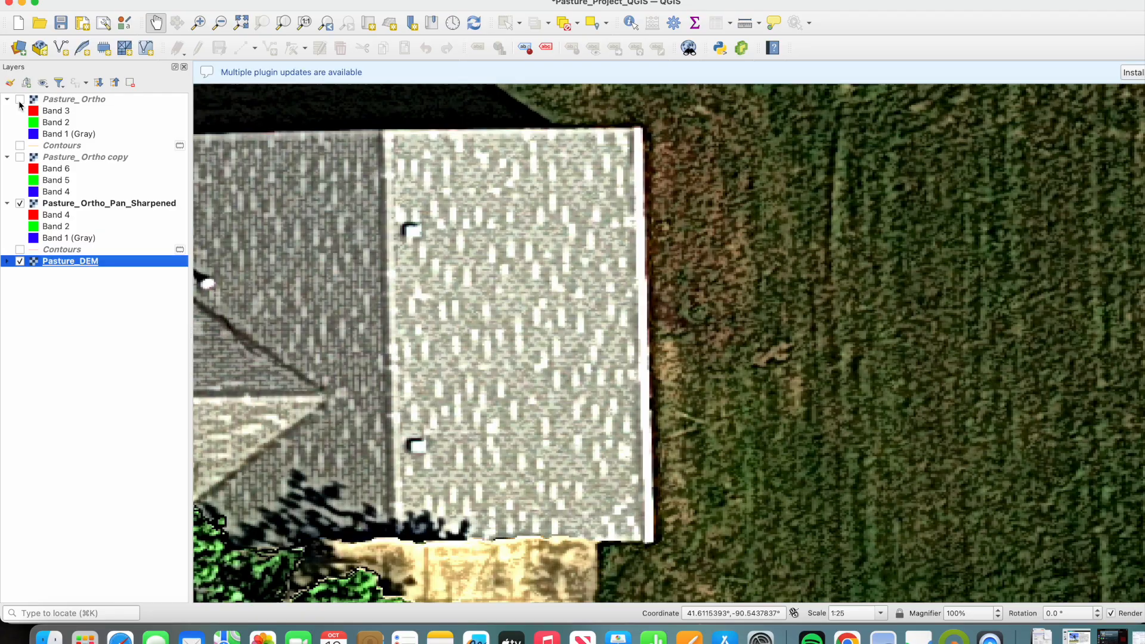
{"action": "left_click", "coordinate": [20, 100]}
- Compare Pasture_Ortho with the pan-sharpened layer across the whole house yard, fields and road at a wider scale
{"action": "scroll", "coordinate": [704, 315], "scroll_direction": "down", "scroll_amount": 3}
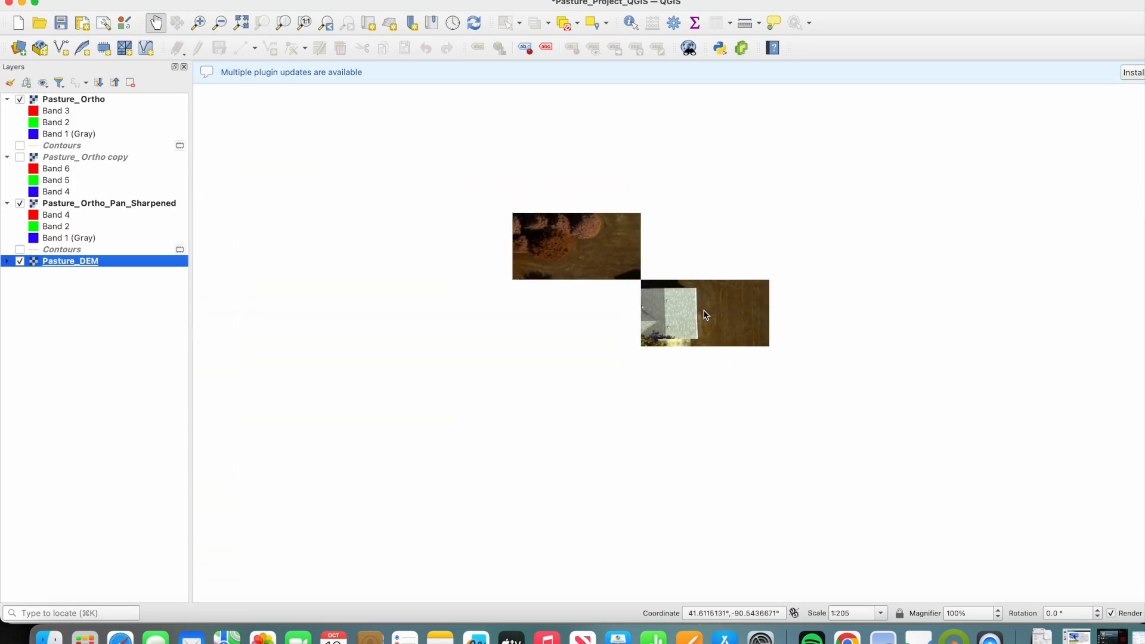
{"action": "left_click_drag", "start_coordinate": [771, 301], "coordinate": [628, 343]}
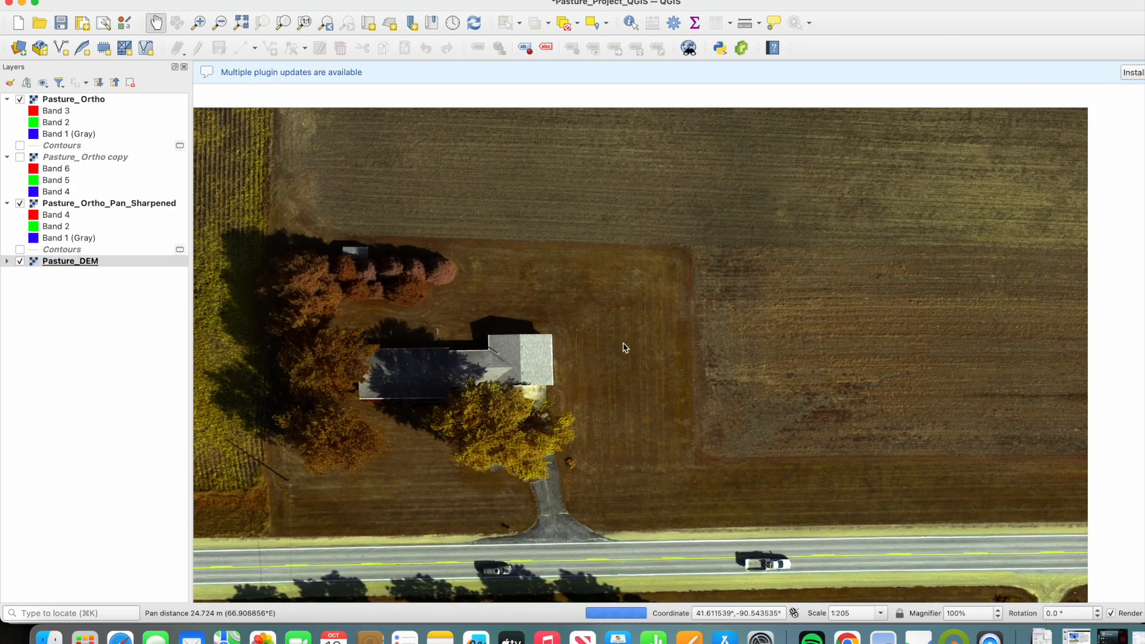
{"action": "left_click", "coordinate": [20, 100]}
{"action": "left_click", "coordinate": [20, 100]}
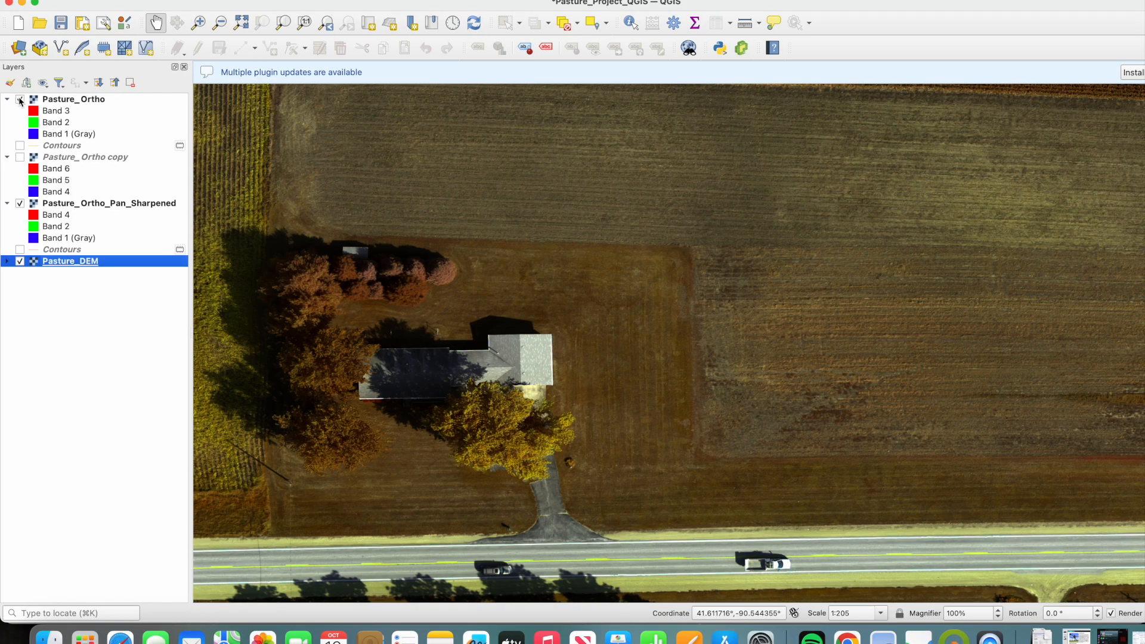
- Open the Pasture_Ortho layer's symbology and apply Band 4 as its red band
{"action": "right_click", "coordinate": [69, 101]}
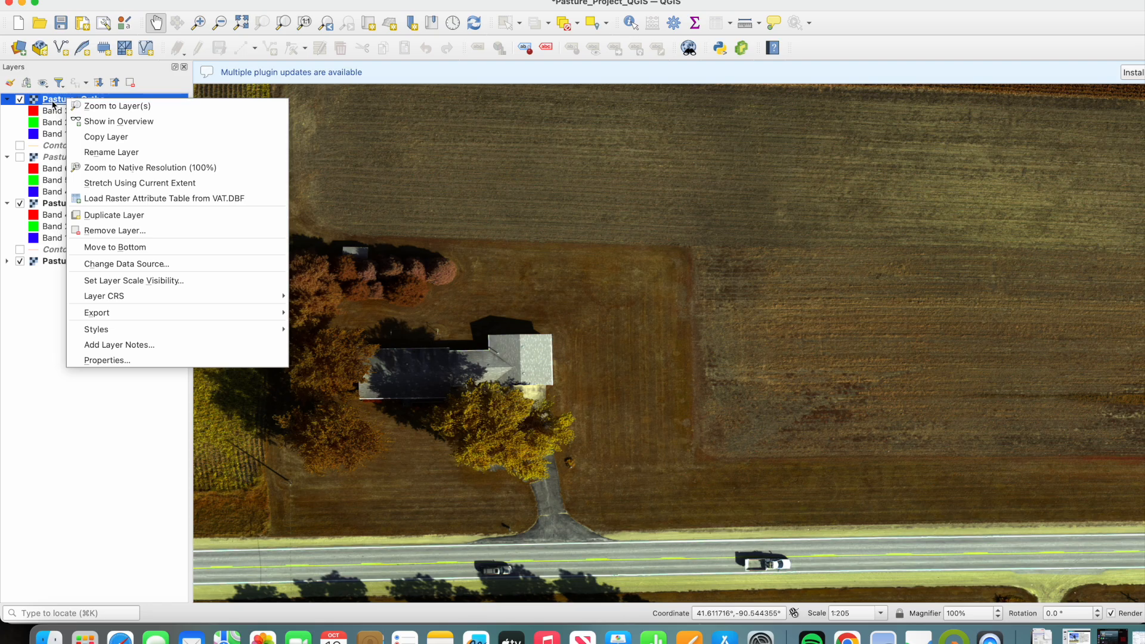
{"action": "left_click", "coordinate": [133, 360]}
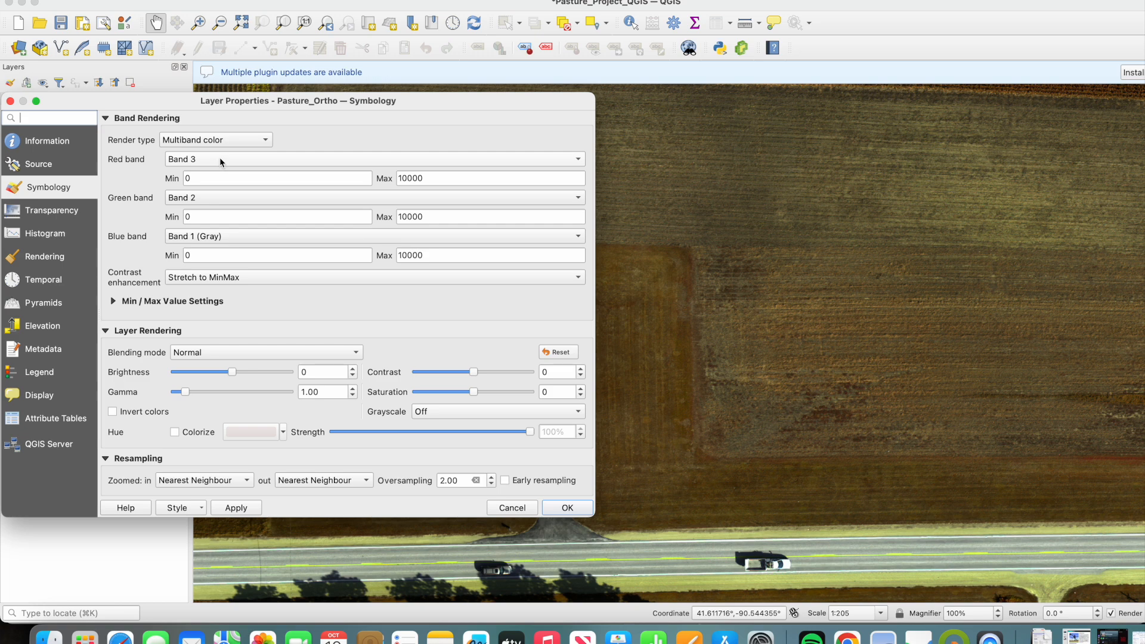
{"action": "left_click", "coordinate": [250, 159]}
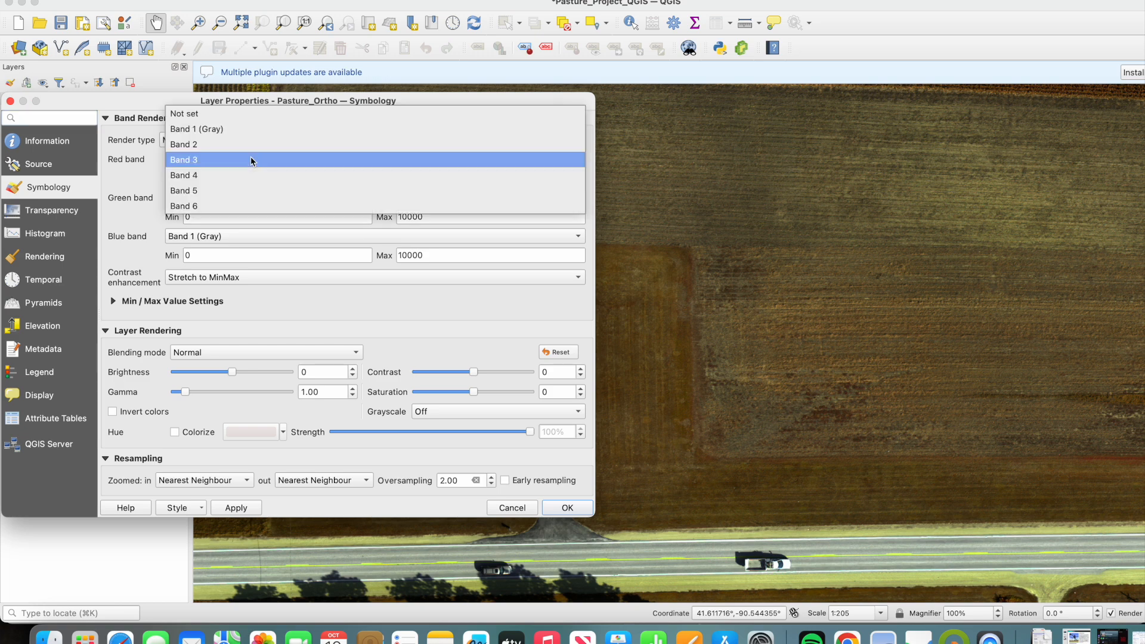
{"action": "left_click", "coordinate": [199, 174]}
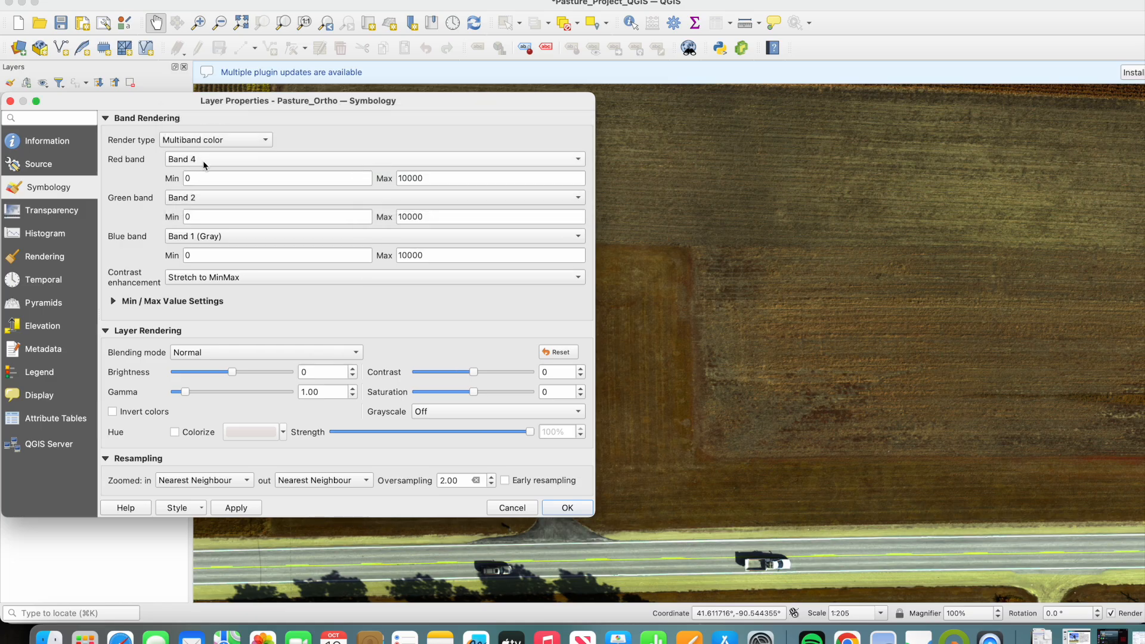
{"action": "left_click", "coordinate": [236, 508]}
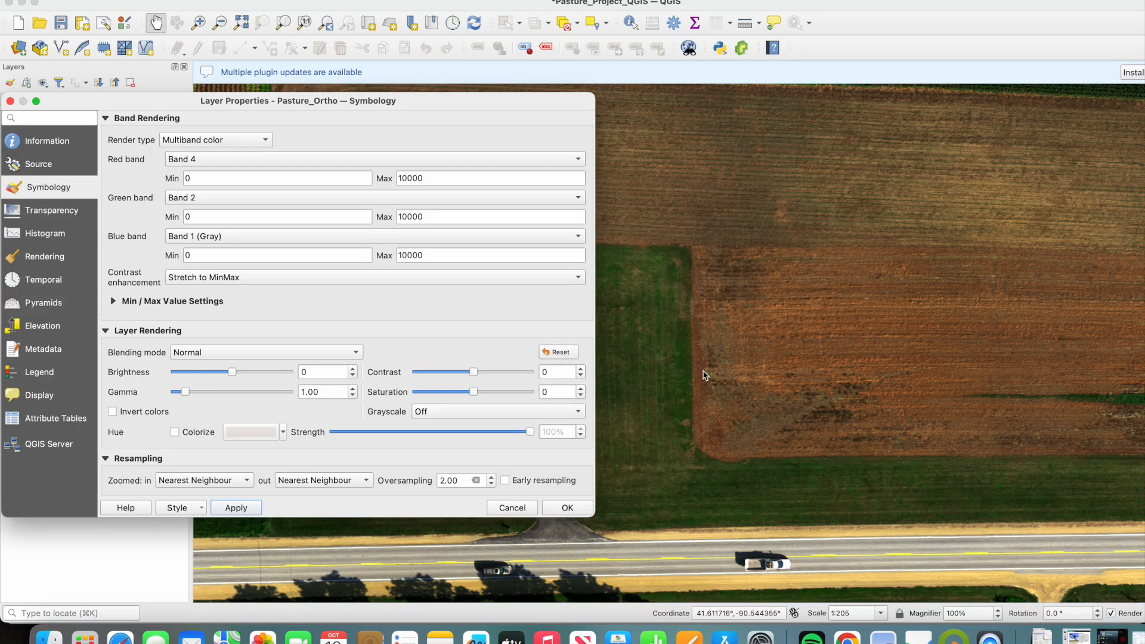
- Set the Pasture_Ortho band rendering to Band 5 for red, Band 4 for green and Band 2 for blue
{"action": "left_click", "coordinate": [232, 160]}
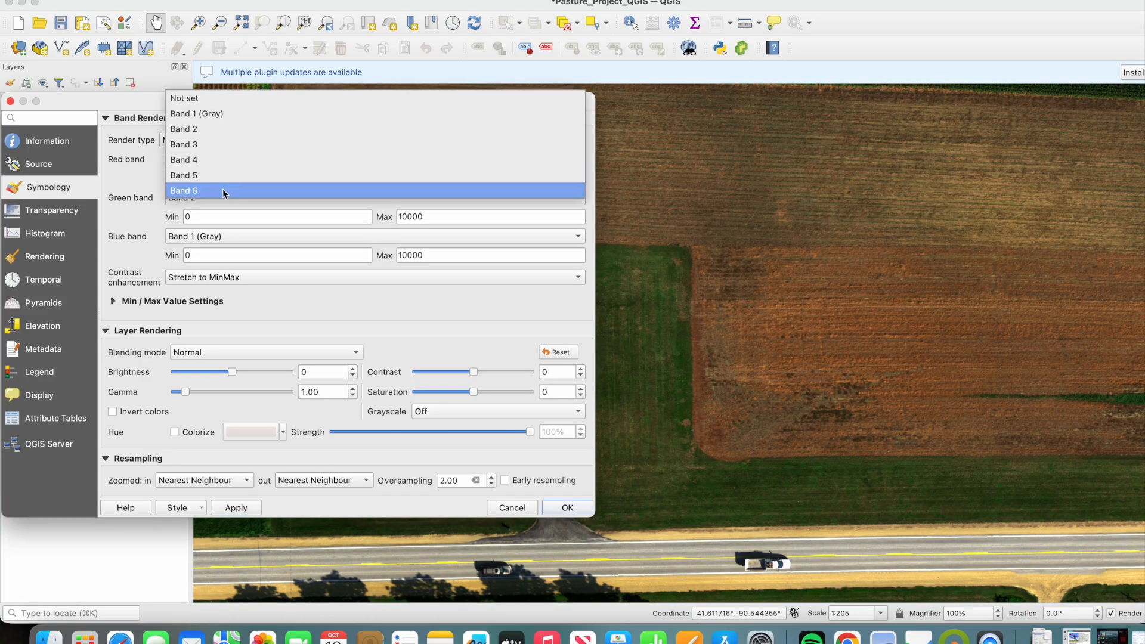
{"action": "left_click", "coordinate": [224, 175]}
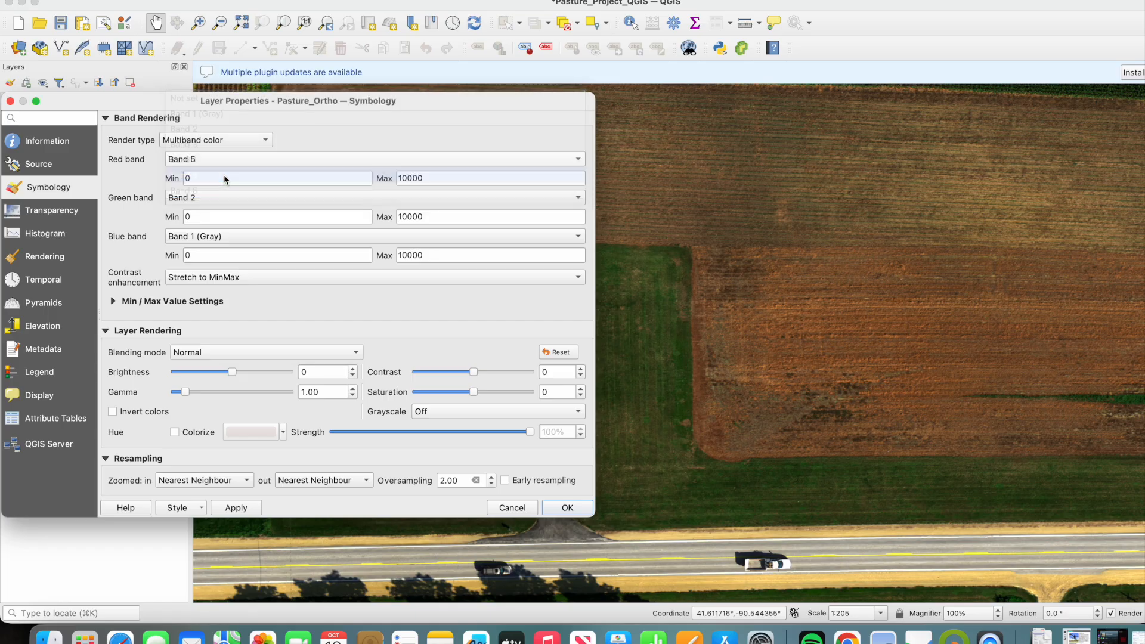
{"action": "left_click", "coordinate": [236, 199]}
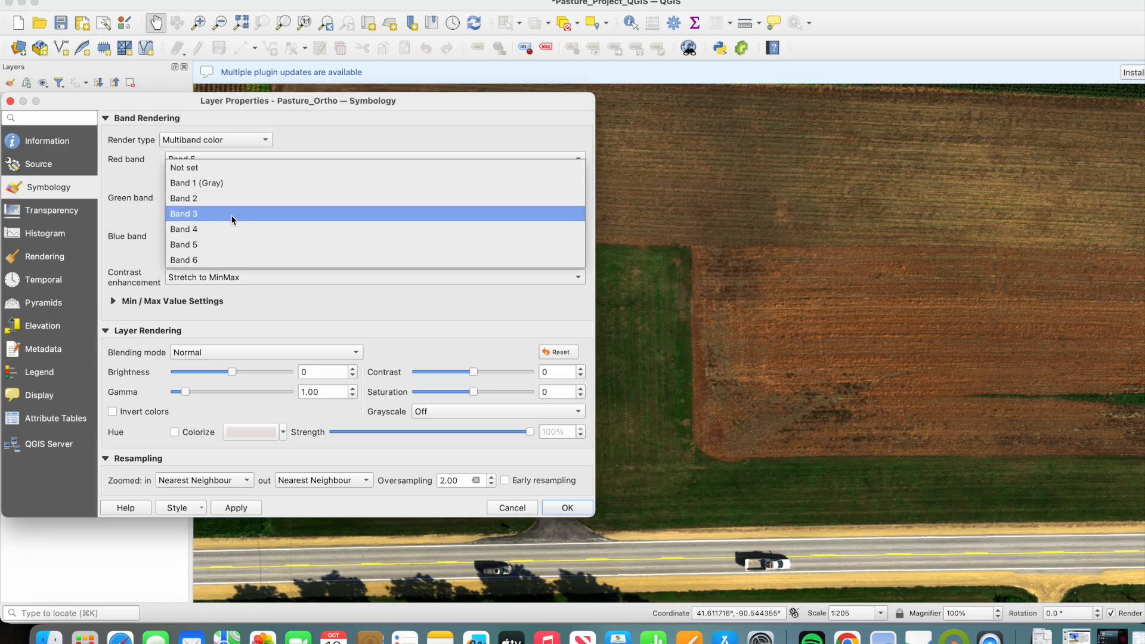
{"action": "left_click", "coordinate": [195, 231]}
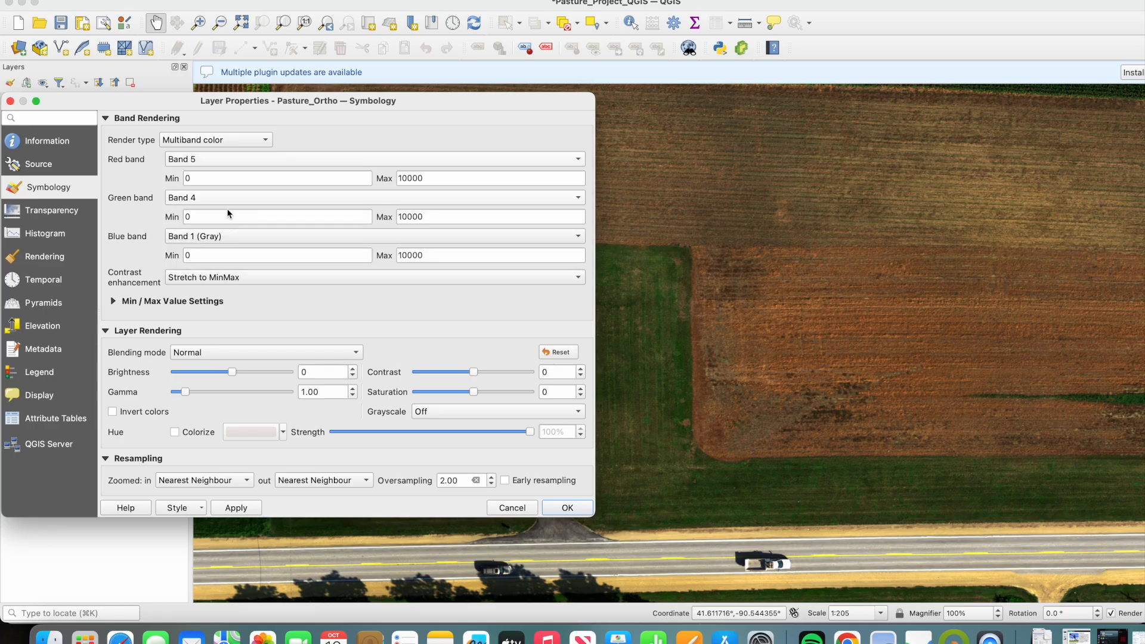
{"action": "left_click", "coordinate": [239, 237]}
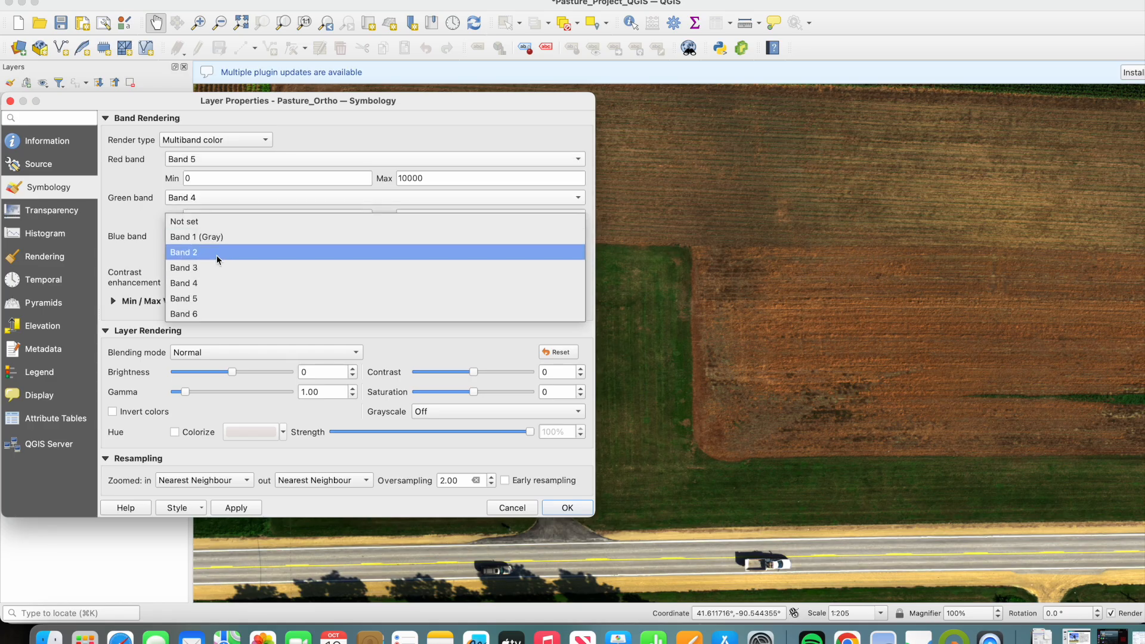
{"action": "left_click", "coordinate": [217, 253]}
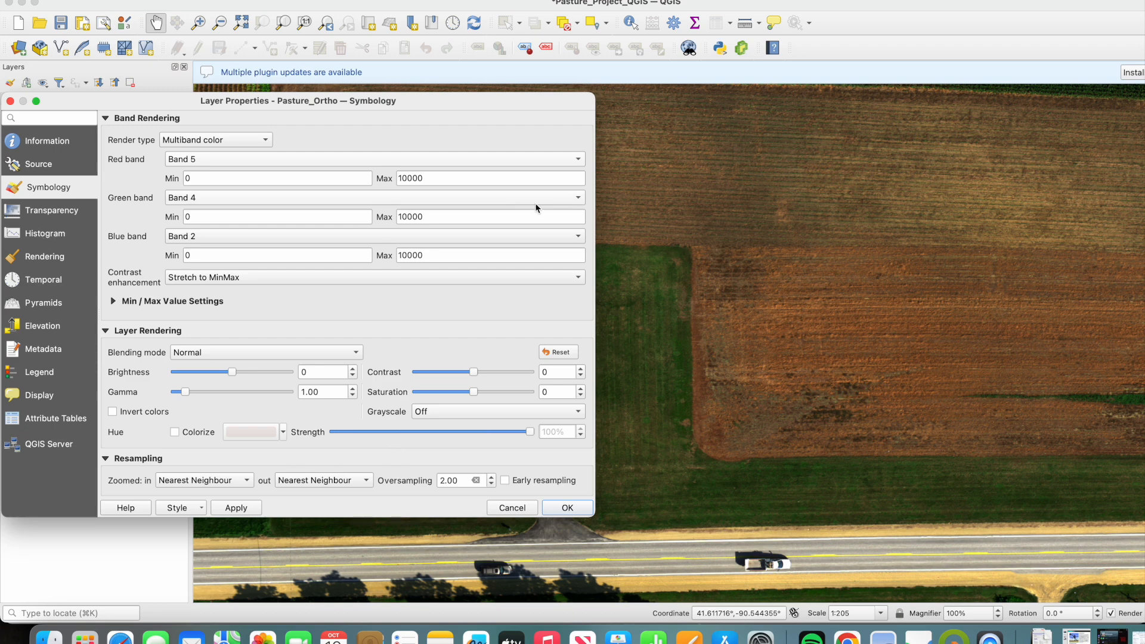
- Enlarge the low pixel values in the Pasture_Ortho raster histogram and set the Band 5 maximum to 15000
{"action": "left_click", "coordinate": [44, 234]}
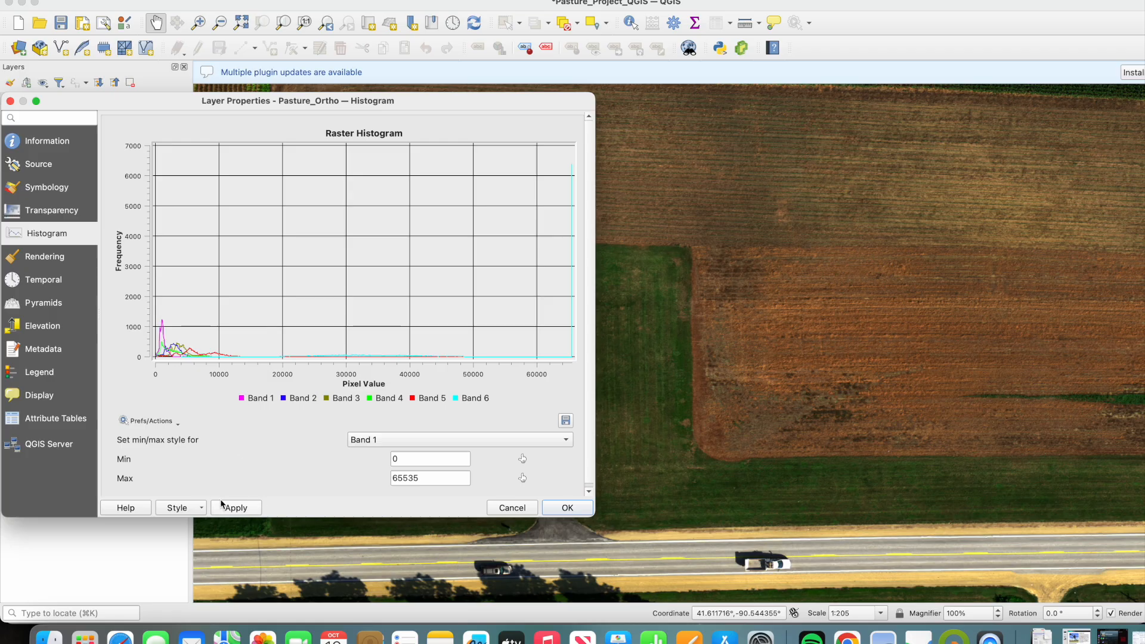
{"action": "left_click_drag", "start_coordinate": [154, 325], "coordinate": [255, 363]}
{"action": "left_click_drag", "start_coordinate": [256, 363], "coordinate": [255, 362]}
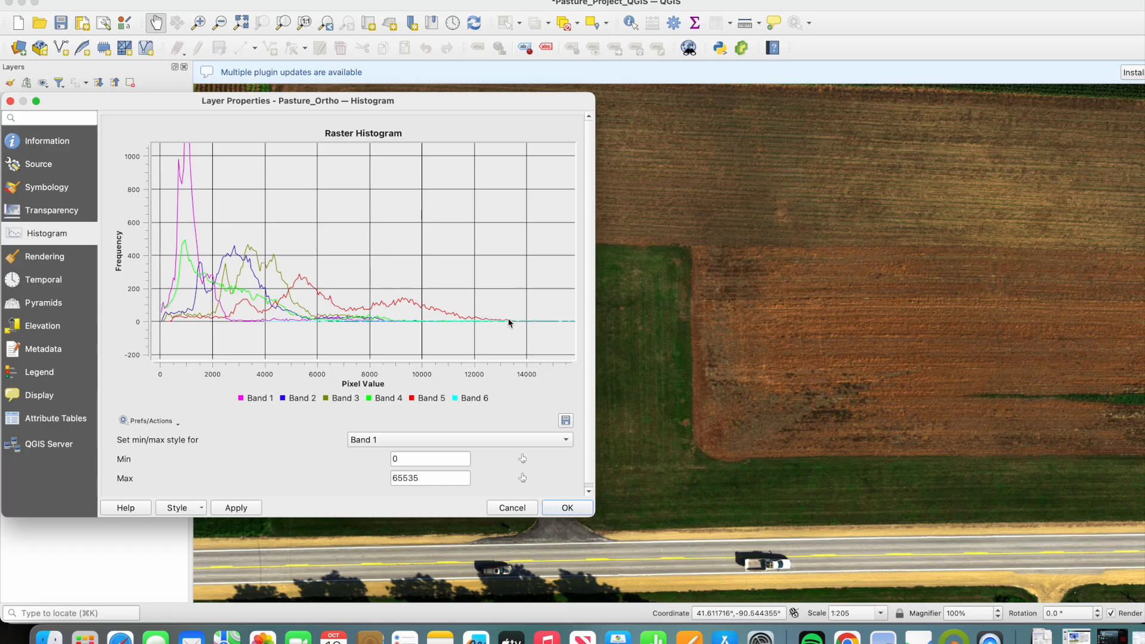
{"action": "left_click", "coordinate": [432, 444]}
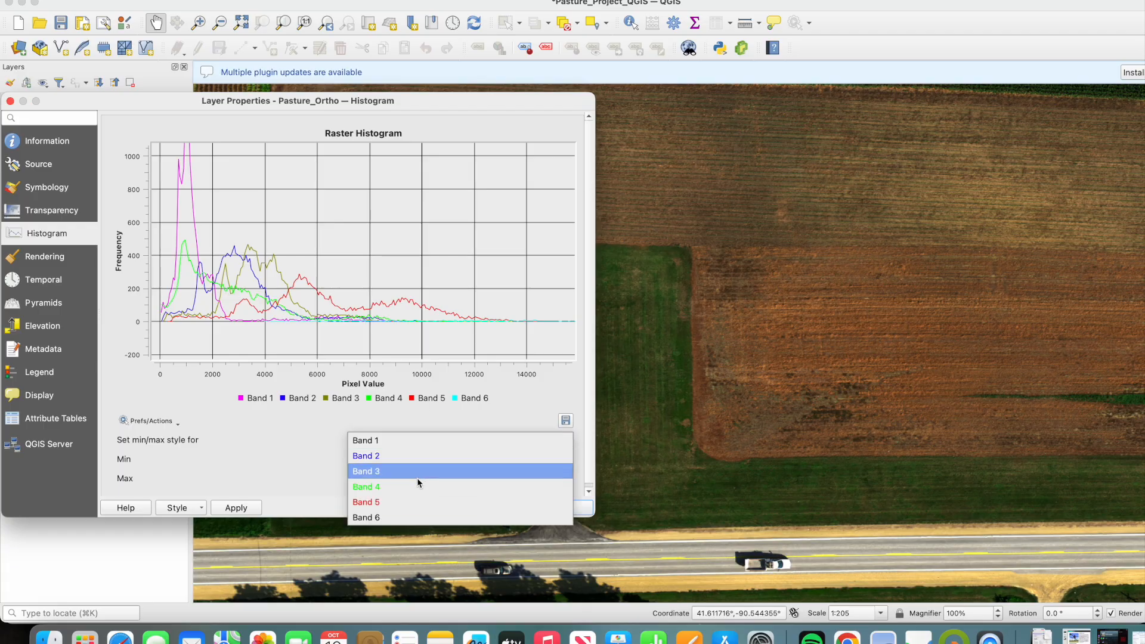
{"action": "left_click", "coordinate": [417, 496]}
{"action": "double_click", "coordinate": [431, 483]}
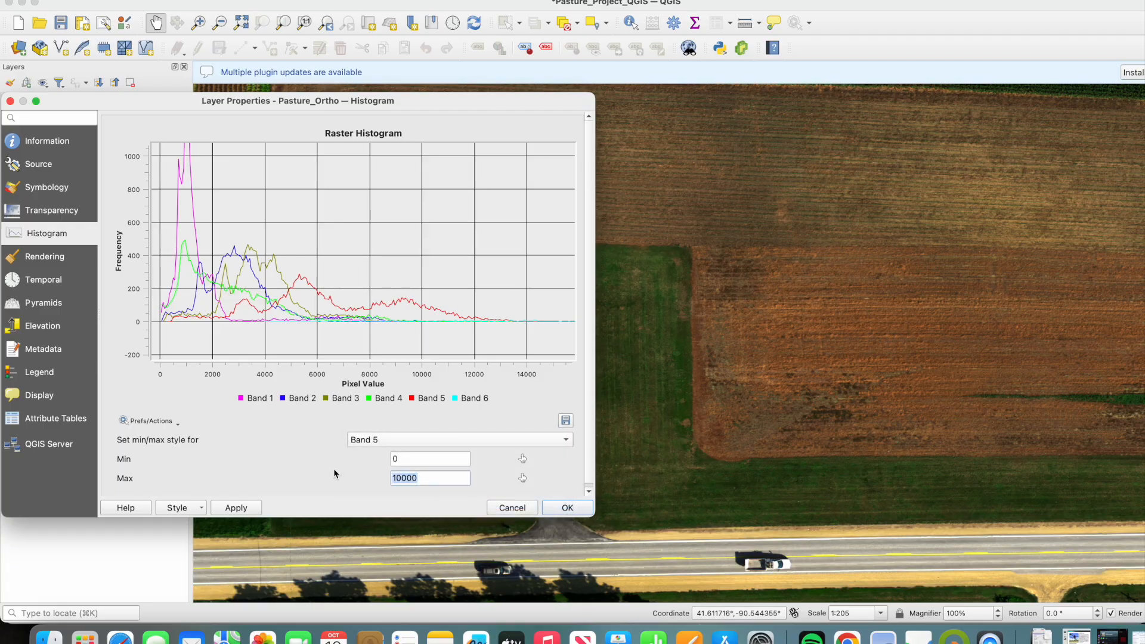
{"action": "type", "text": "15000"}
- Check the histogram limits for Band 4 and Band 2, and apply the new styling to Pasture_Ortho
{"action": "left_click", "coordinate": [502, 439]}
{"action": "left_click", "coordinate": [474, 428]}
{"action": "left_click", "coordinate": [423, 440]}
{"action": "left_click", "coordinate": [423, 411]}
{"action": "left_click", "coordinate": [245, 508]}
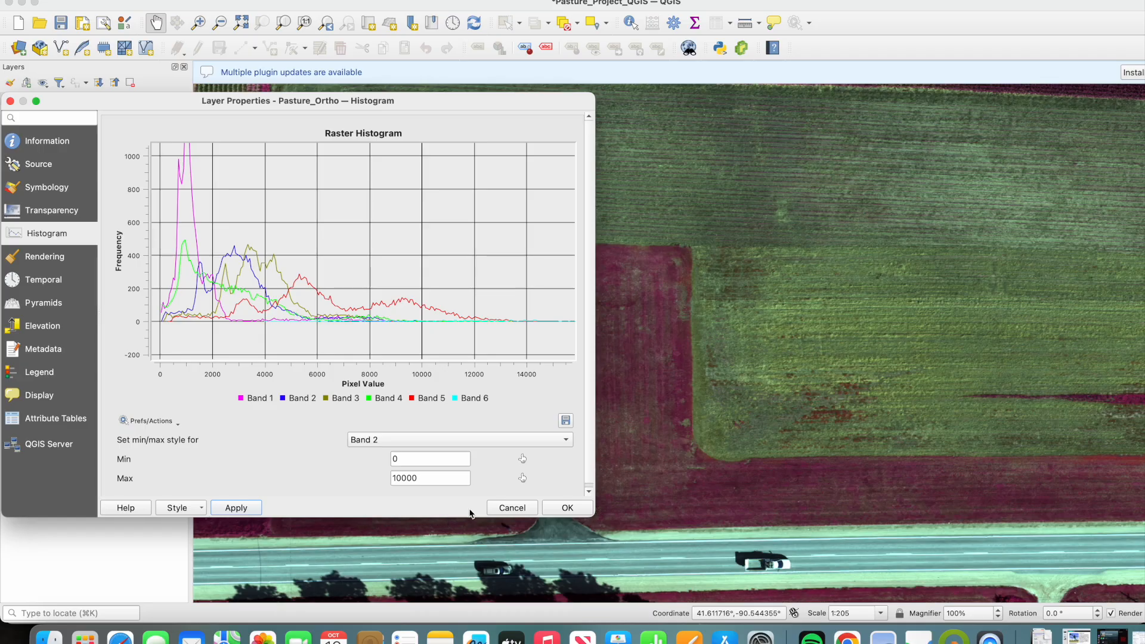
{"action": "left_click", "coordinate": [567, 508]}
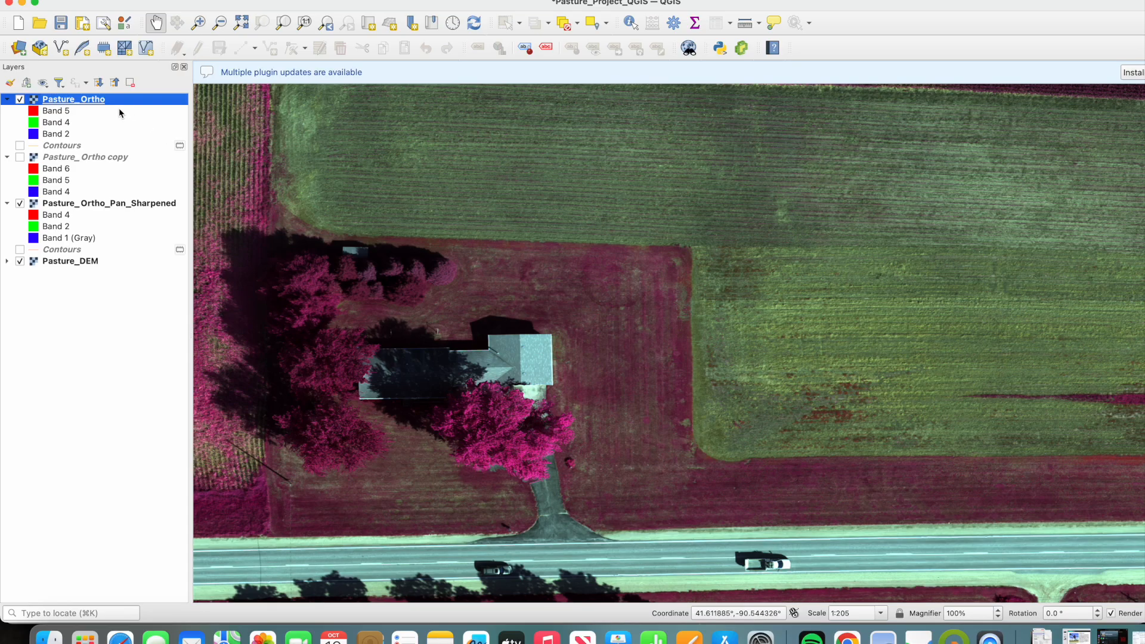
- Hide the Pasture_DEM and Pasture_Ortho_Pan_Sharpened layers beneath the false-colour Pasture_Ortho
{"action": "left_click_drag", "start_coordinate": [869, 370], "coordinate": [688, 480]}
{"action": "scroll", "coordinate": [816, 394], "scroll_direction": "down", "scroll_amount": 1}
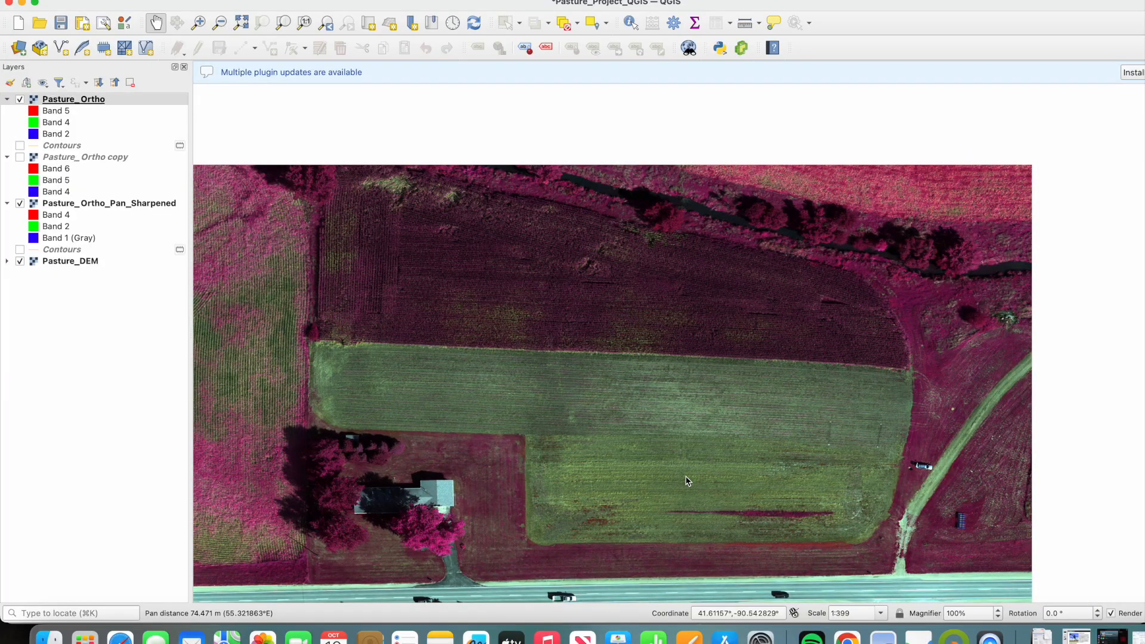
{"action": "scroll", "coordinate": [907, 343], "scroll_direction": "down", "scroll_amount": 1}
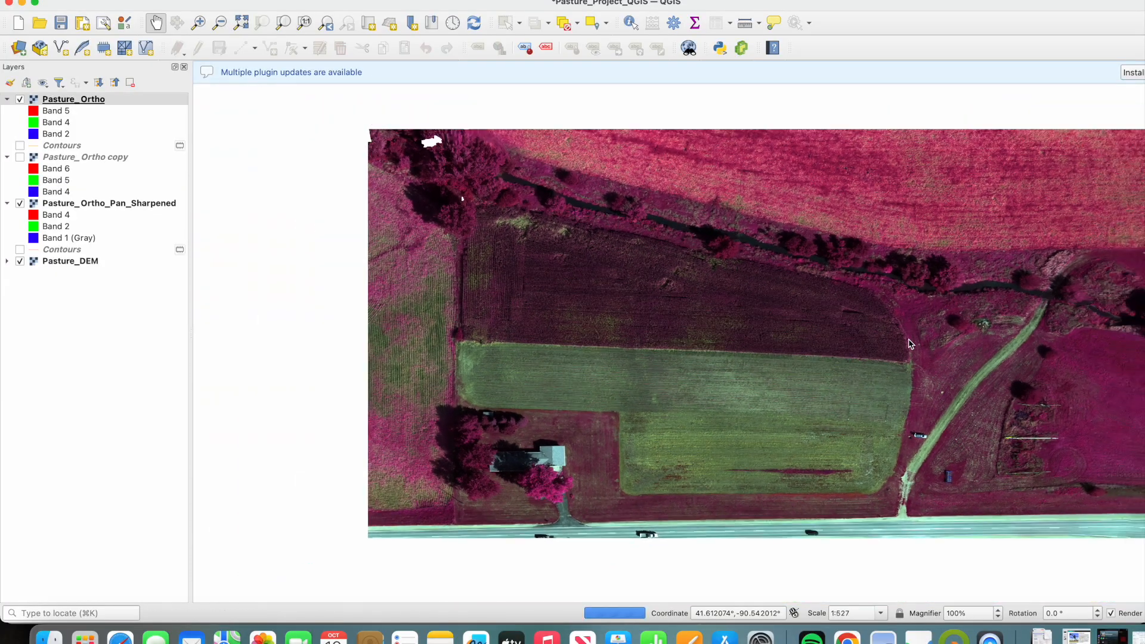
{"action": "left_click_drag", "start_coordinate": [909, 343], "coordinate": [775, 381]}
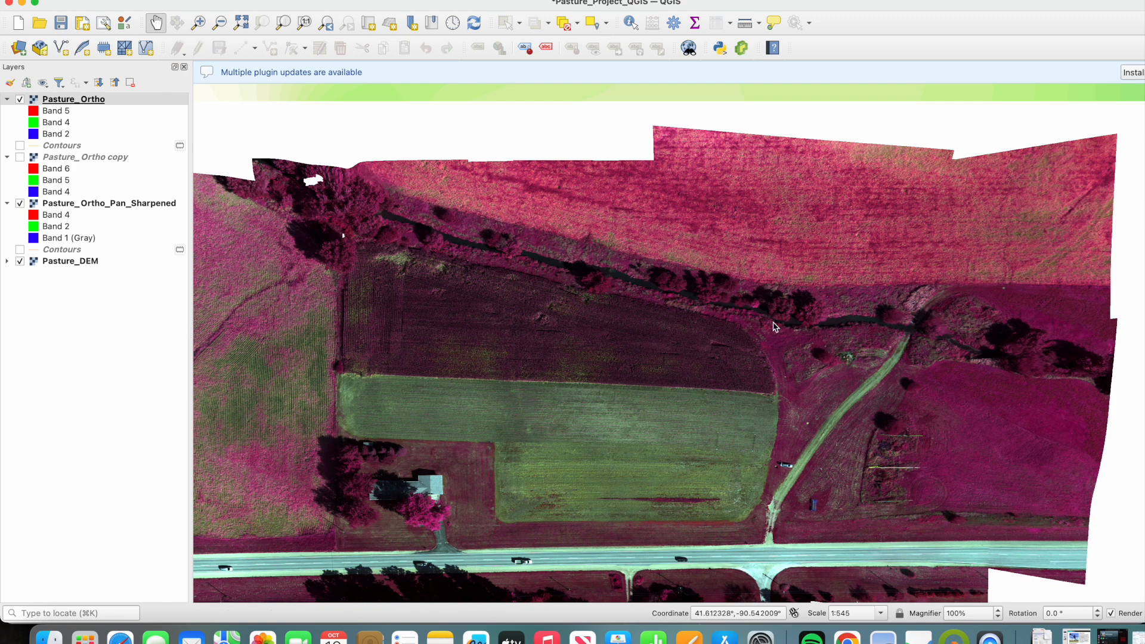
{"action": "scroll", "coordinate": [759, 305], "scroll_direction": "up", "scroll_amount": 3}
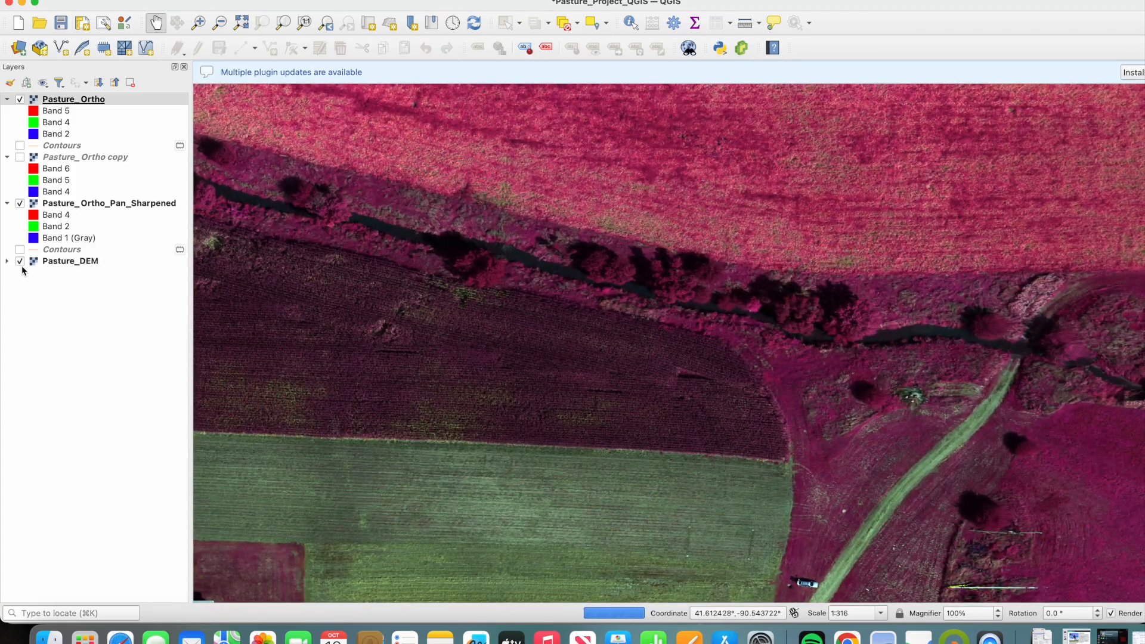
{"action": "left_click", "coordinate": [20, 261]}
{"action": "left_click", "coordinate": [19, 203]}
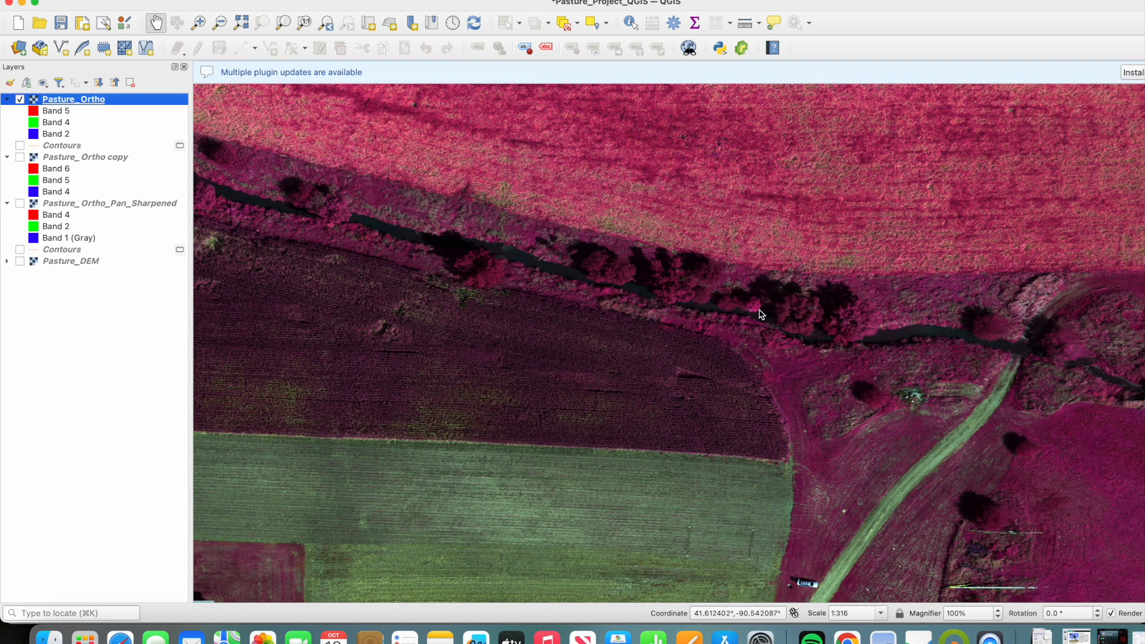
- Examine the vegetation colours in the false-colour Pasture_Ortho along the creek, crop fields and dirt track
{"action": "left_click_drag", "start_coordinate": [523, 305], "coordinate": [630, 366]}
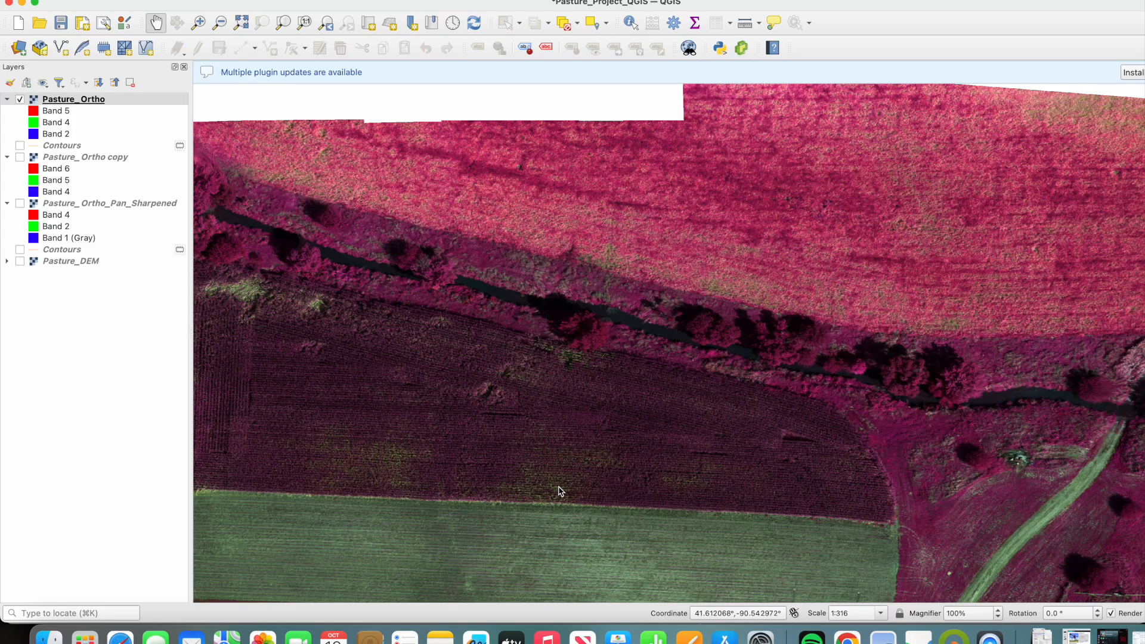
{"action": "left_click_drag", "start_coordinate": [894, 462], "coordinate": [556, 336]}
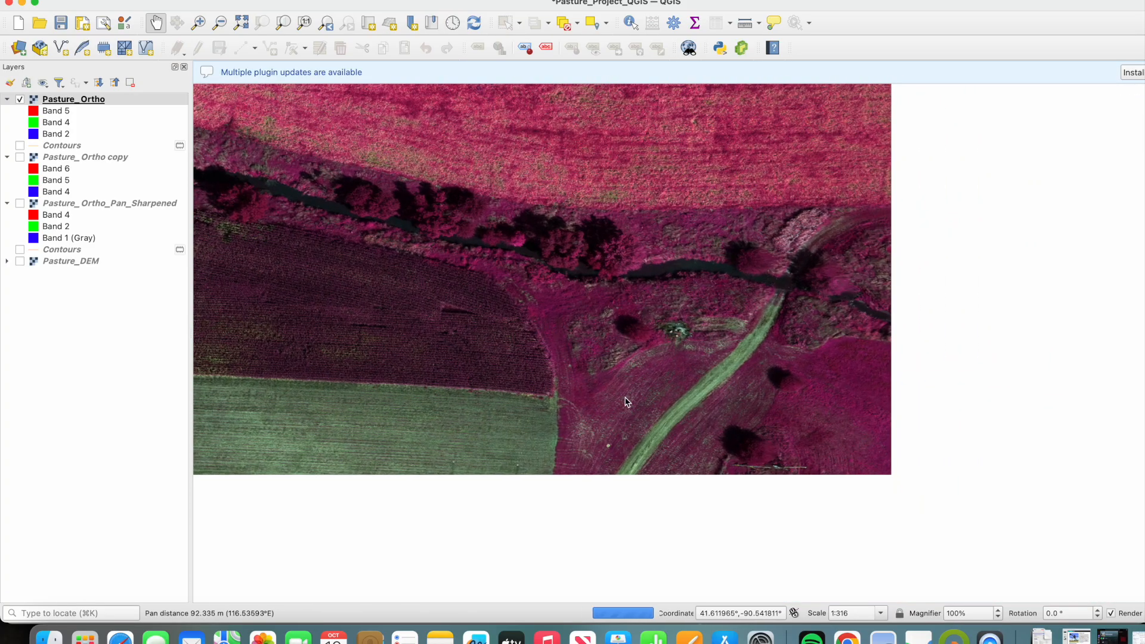
{"action": "left_click_drag", "start_coordinate": [592, 481], "coordinate": [631, 358]}
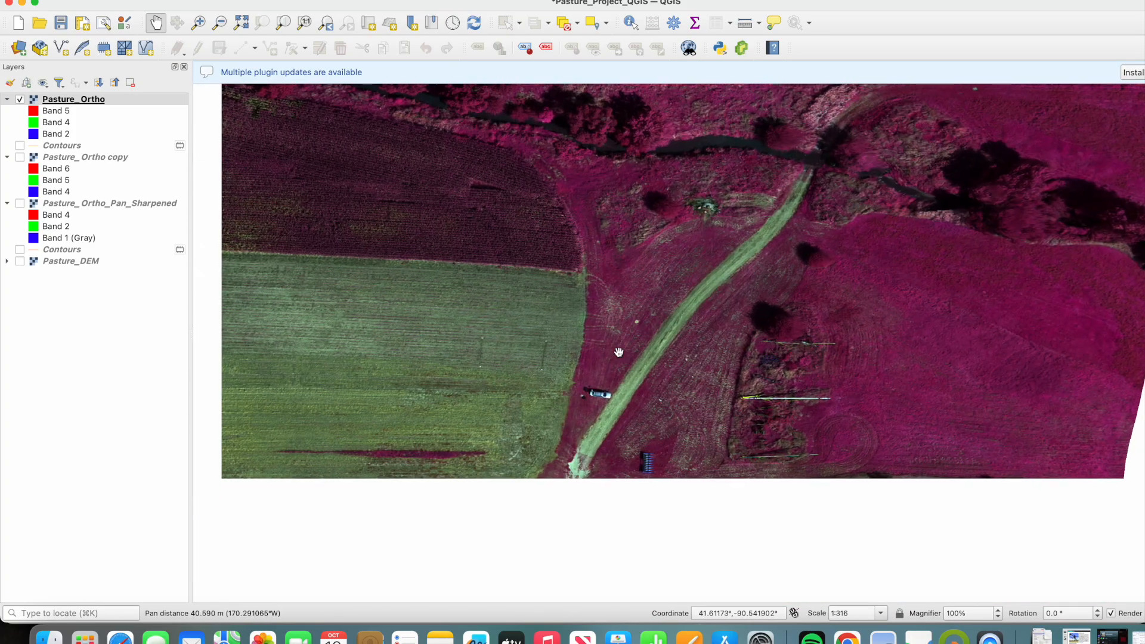
{"action": "left_click_drag", "start_coordinate": [554, 391], "coordinate": [757, 416]}
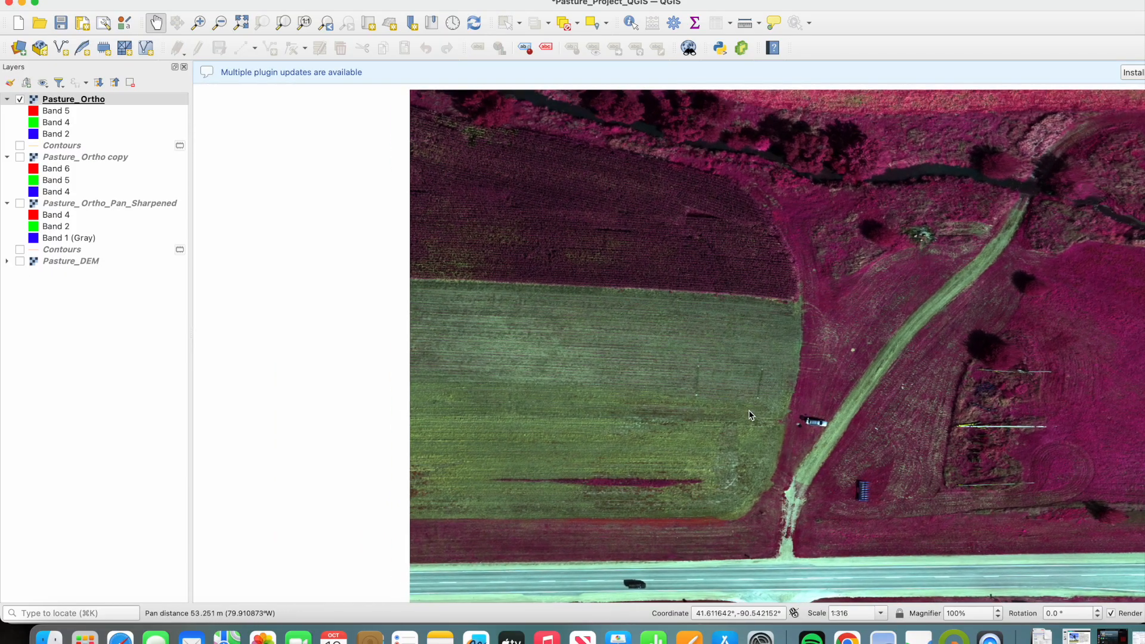